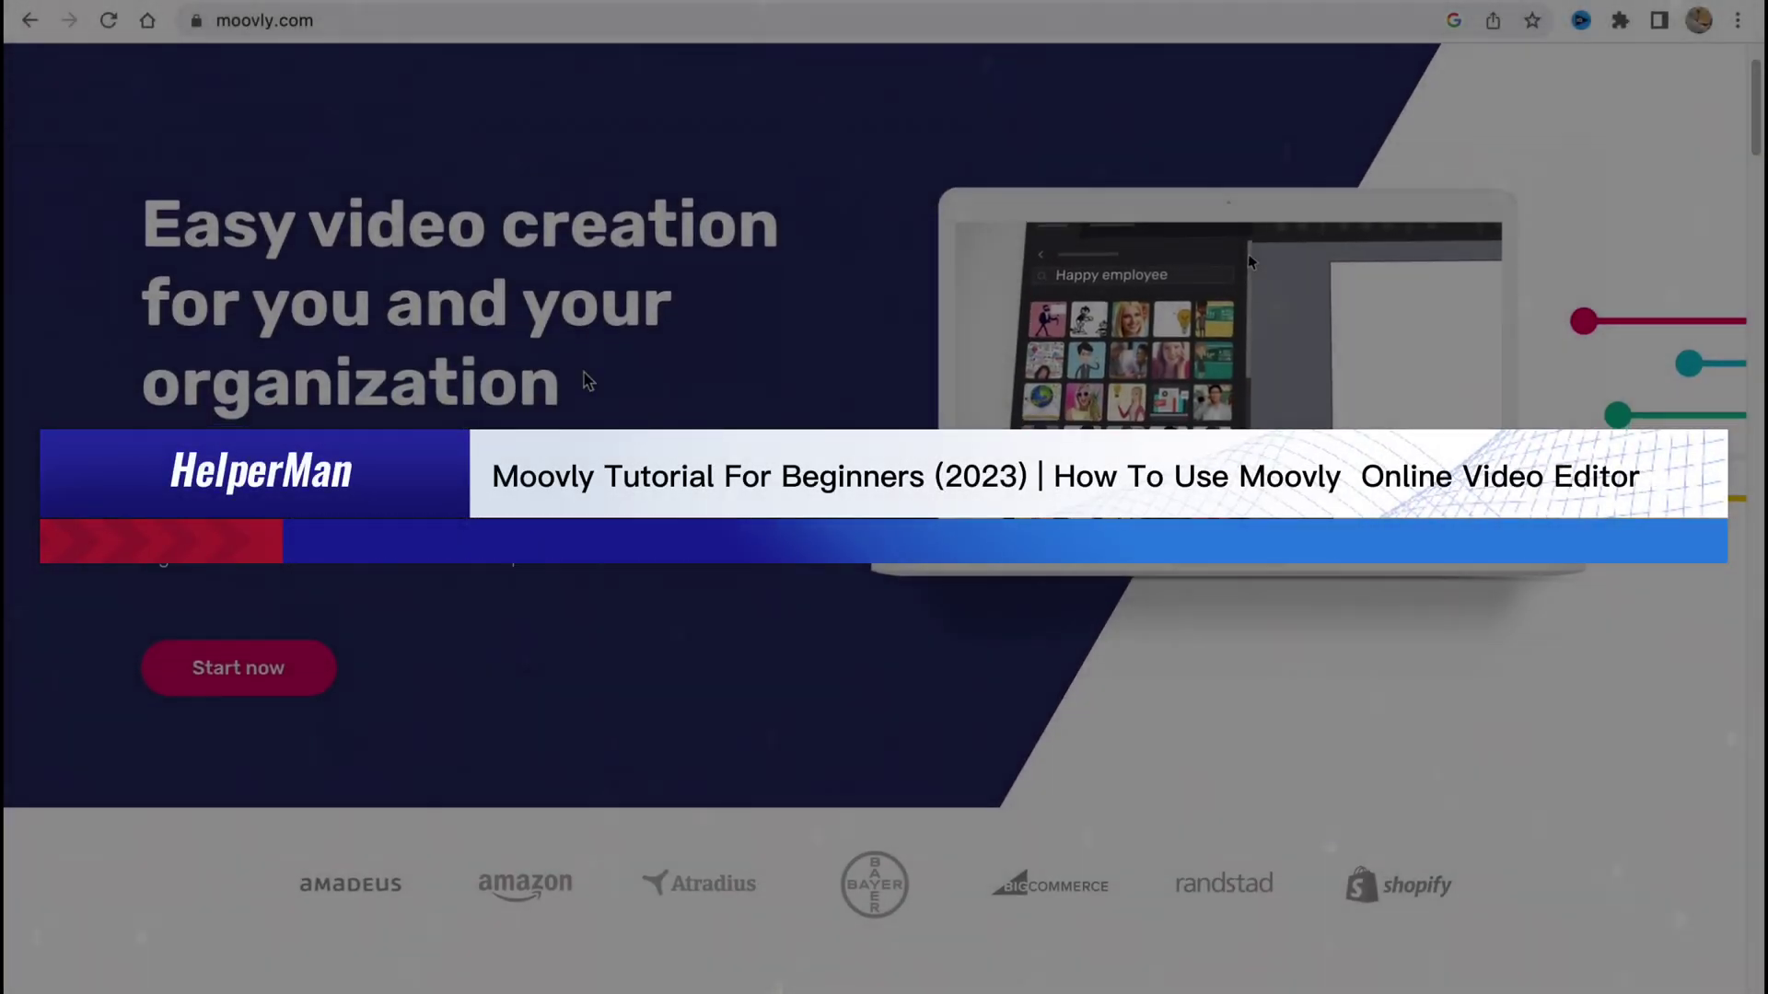
pyautogui.scroll(-2, 584, 380)
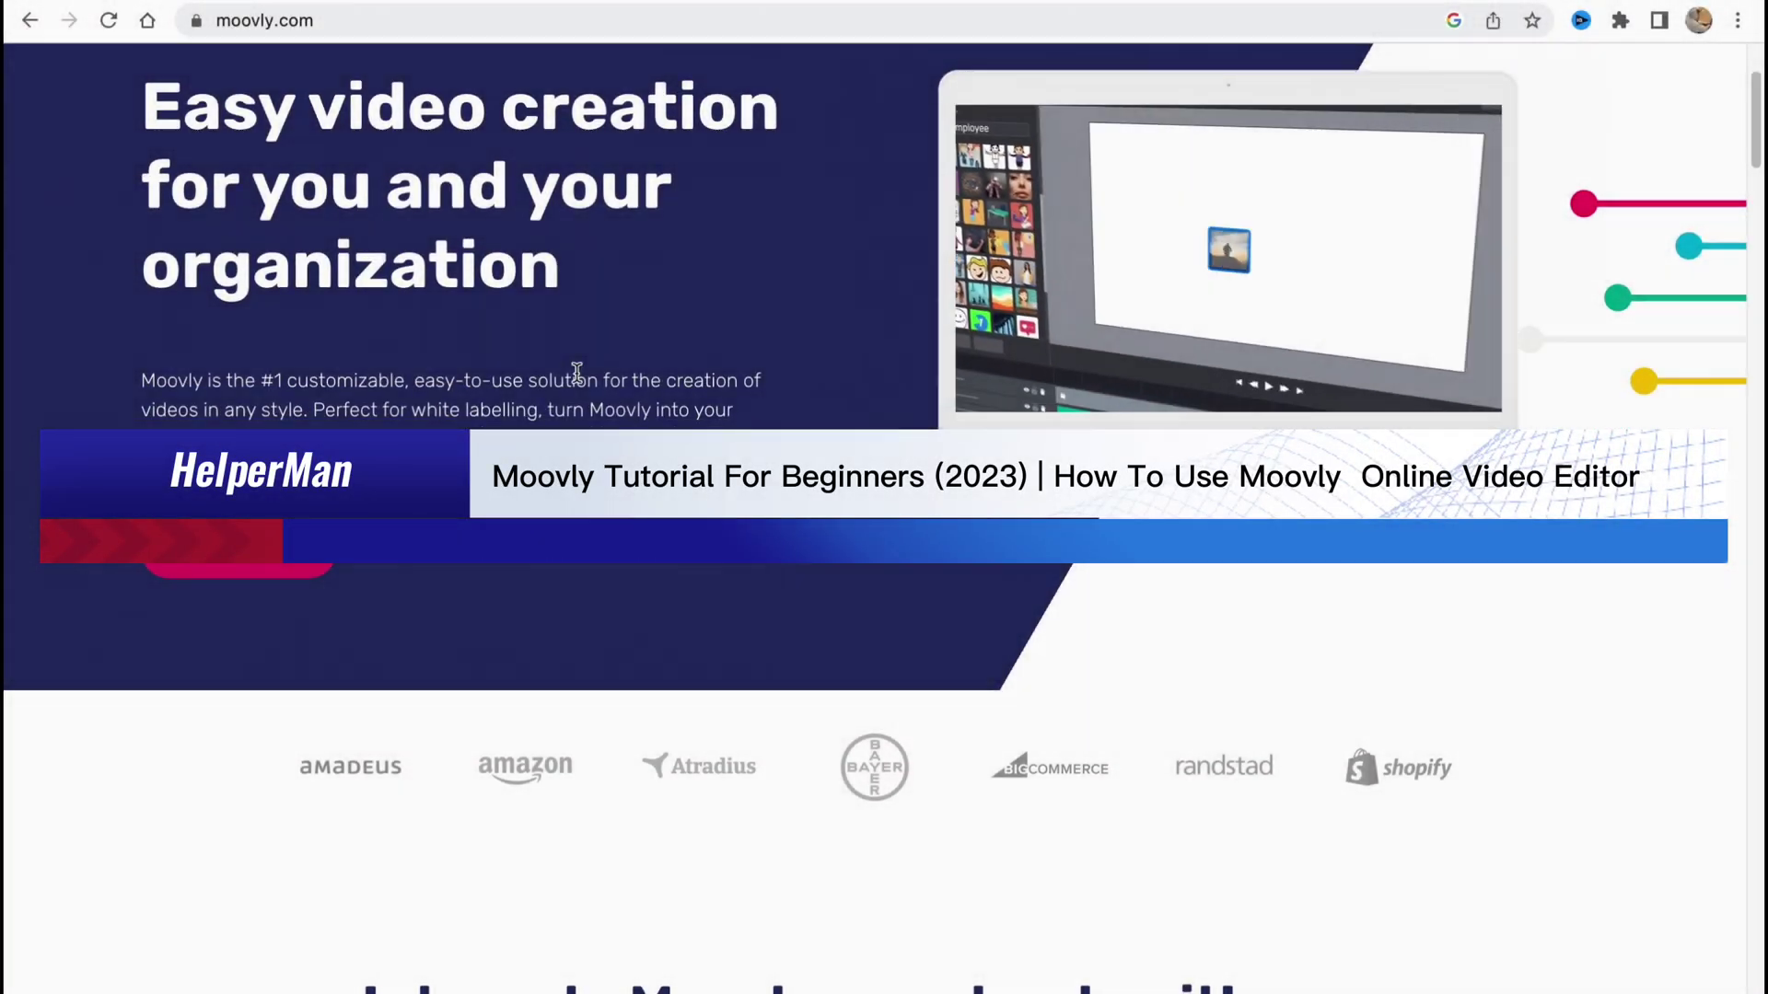
pyautogui.scroll(-3, 576, 374)
pyautogui.scroll(-2, 576, 373)
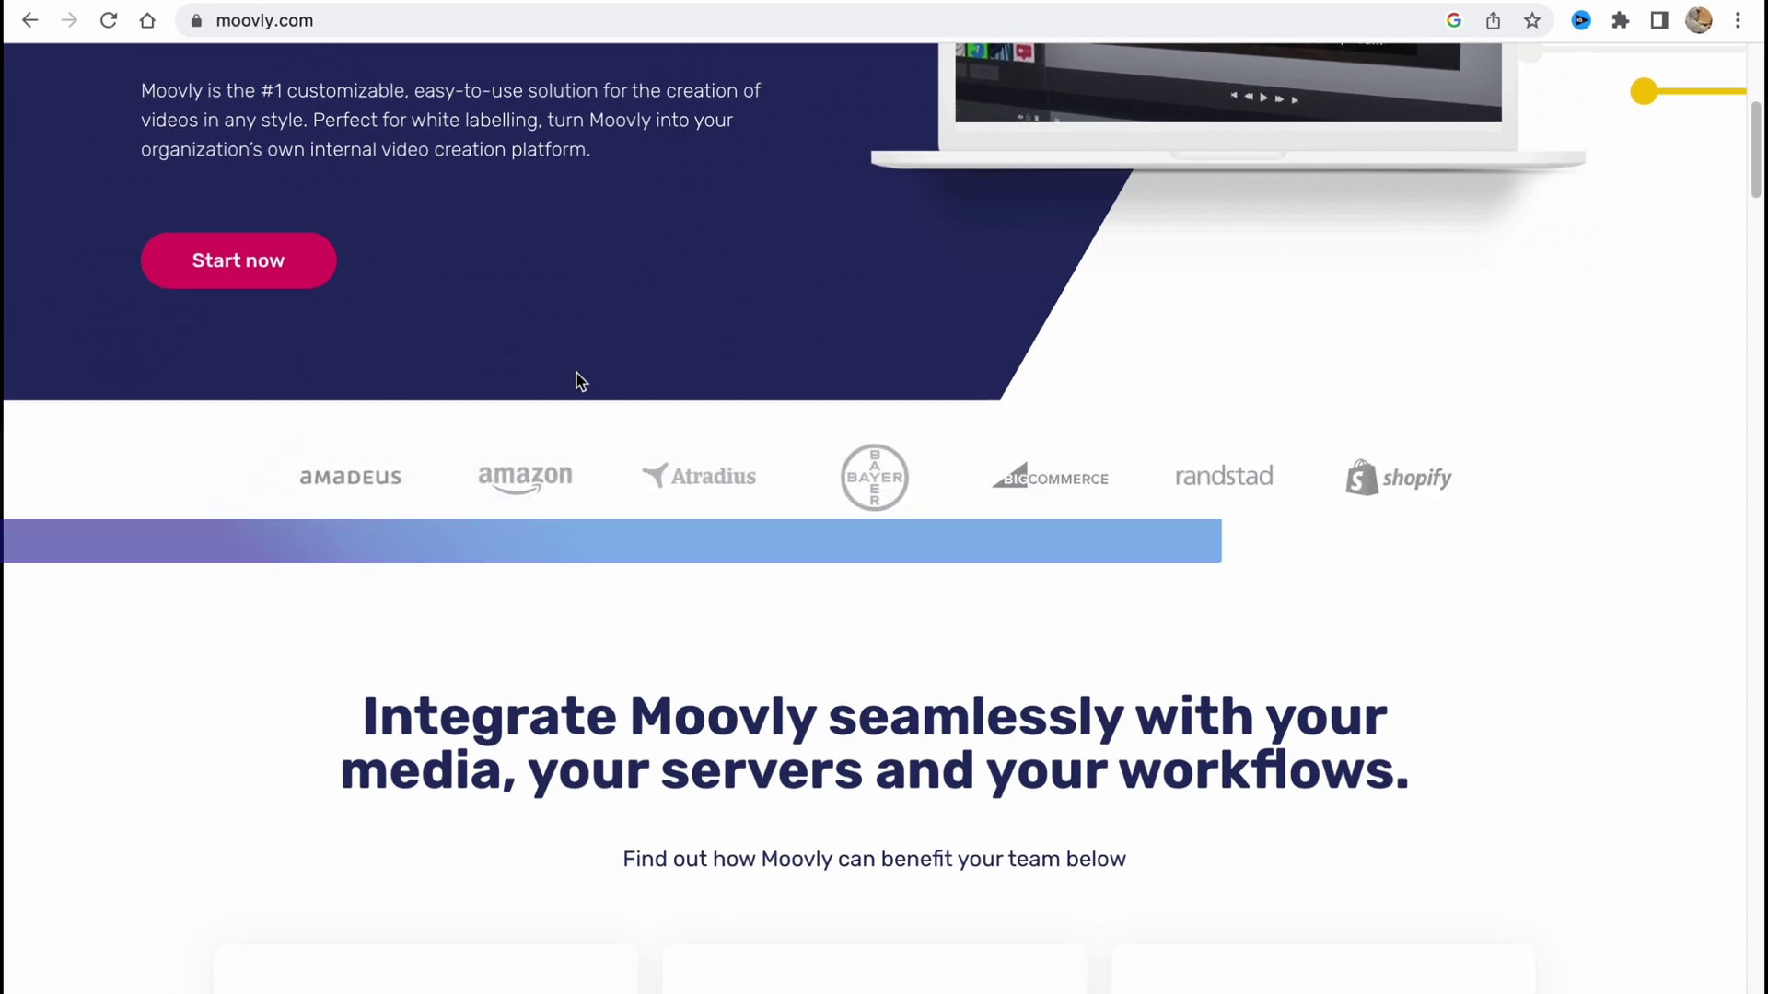
pyautogui.scroll(-2, 577, 372)
pyautogui.scroll(-1, 576, 373)
pyautogui.scroll(-1, 577, 373)
pyautogui.scroll(-3, 575, 373)
pyautogui.scroll(-1, 575, 373)
pyautogui.scroll(-4, 573, 374)
pyautogui.scroll(-1, 574, 374)
pyautogui.scroll(-4, 572, 373)
pyautogui.scroll(-1, 573, 373)
pyautogui.scroll(-2, 581, 381)
pyautogui.scroll(-1, 580, 375)
pyautogui.scroll(-5, 580, 374)
pyautogui.scroll(-1, 579, 366)
pyautogui.scroll(-2, 586, 374)
pyautogui.scroll(-1, 690, 385)
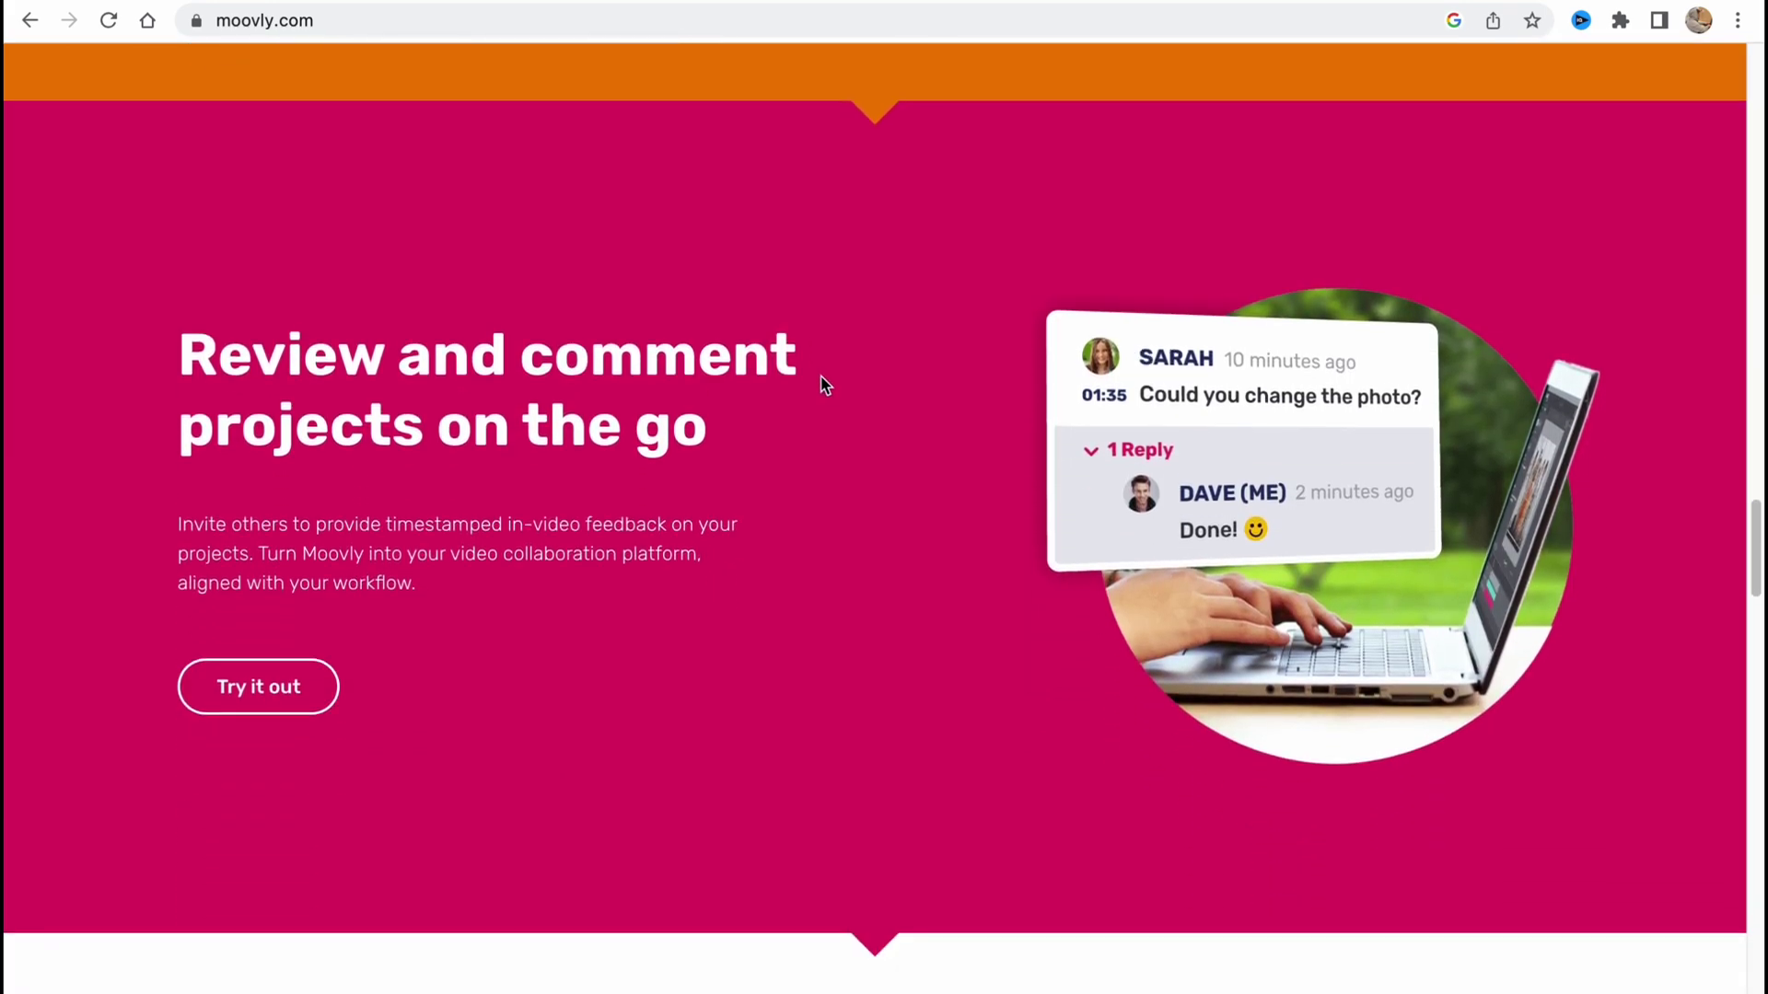
pyautogui.scroll(-5, 821, 379)
pyautogui.scroll(-1, 817, 378)
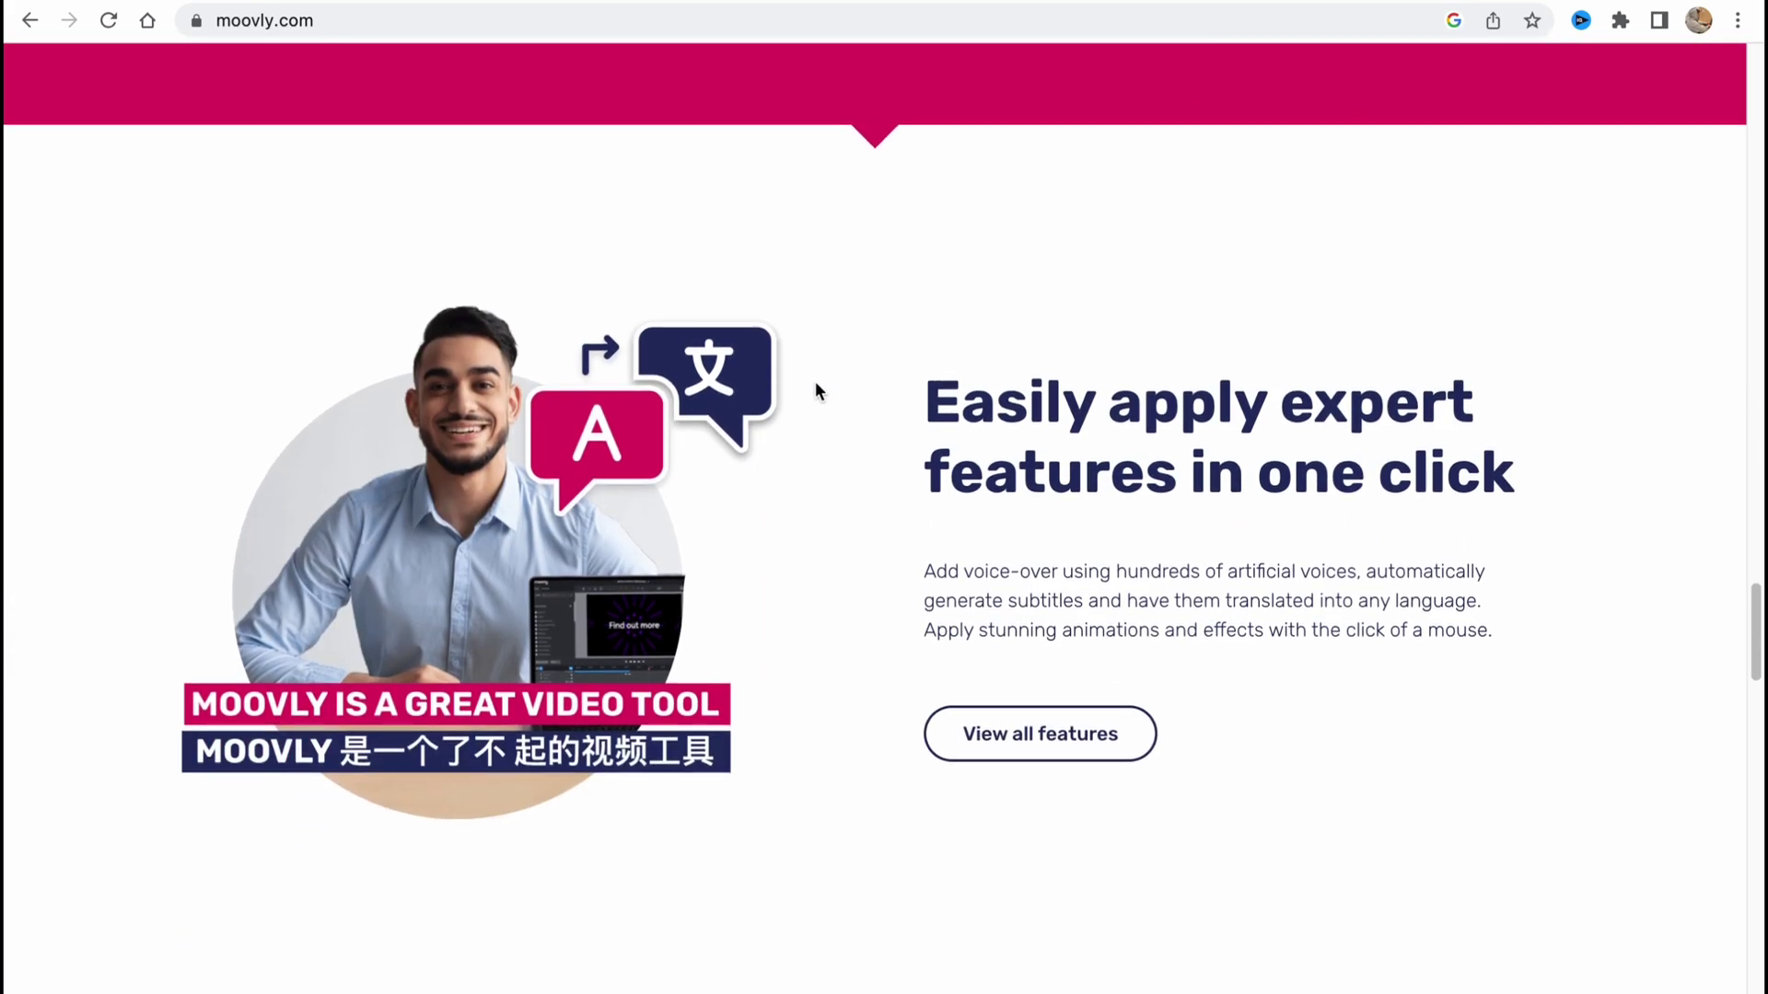
pyautogui.scroll(-1, 814, 381)
pyautogui.scroll(-1, 803, 377)
pyautogui.scroll(-2, 800, 377)
pyautogui.scroll(-1, 799, 376)
pyautogui.scroll(-2, 798, 378)
pyautogui.scroll(-1, 798, 377)
pyautogui.scroll(5, 797, 378)
pyautogui.scroll(5, 773, 319)
pyautogui.scroll(5, 751, 268)
pyautogui.scroll(5, 750, 268)
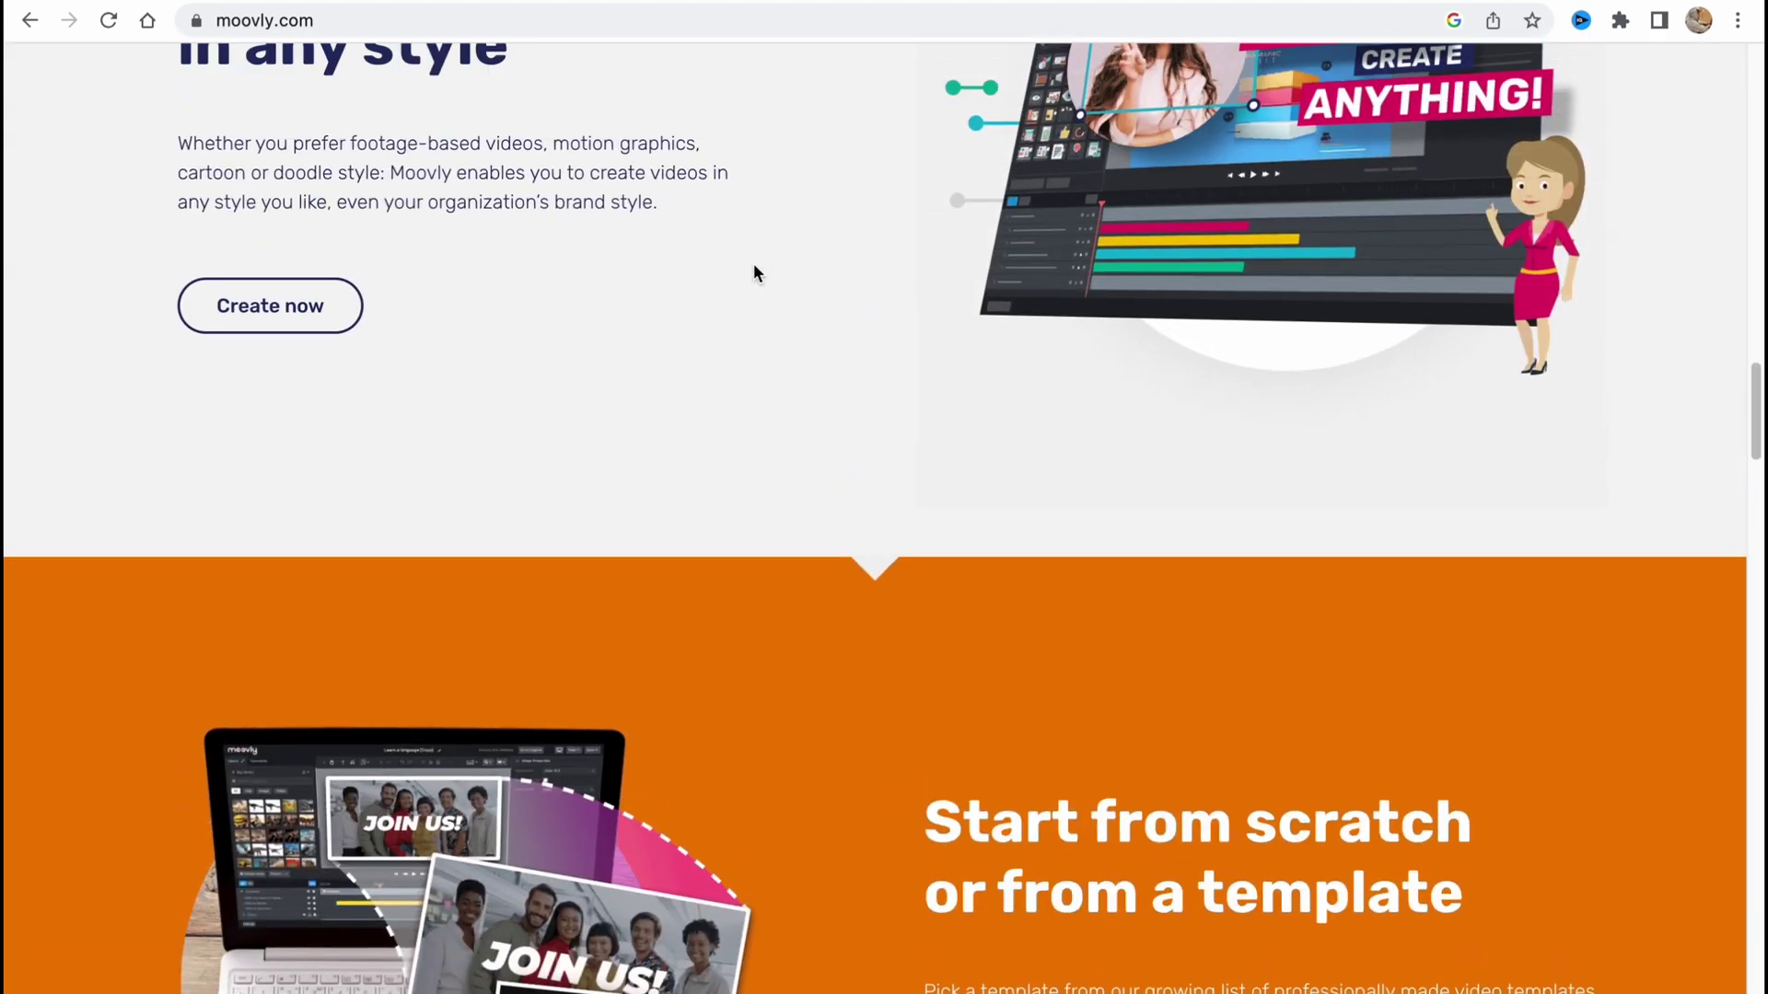
pyautogui.scroll(3, 754, 274)
pyautogui.scroll(5, 704, 262)
pyautogui.scroll(2, 708, 262)
pyautogui.scroll(5, 677, 258)
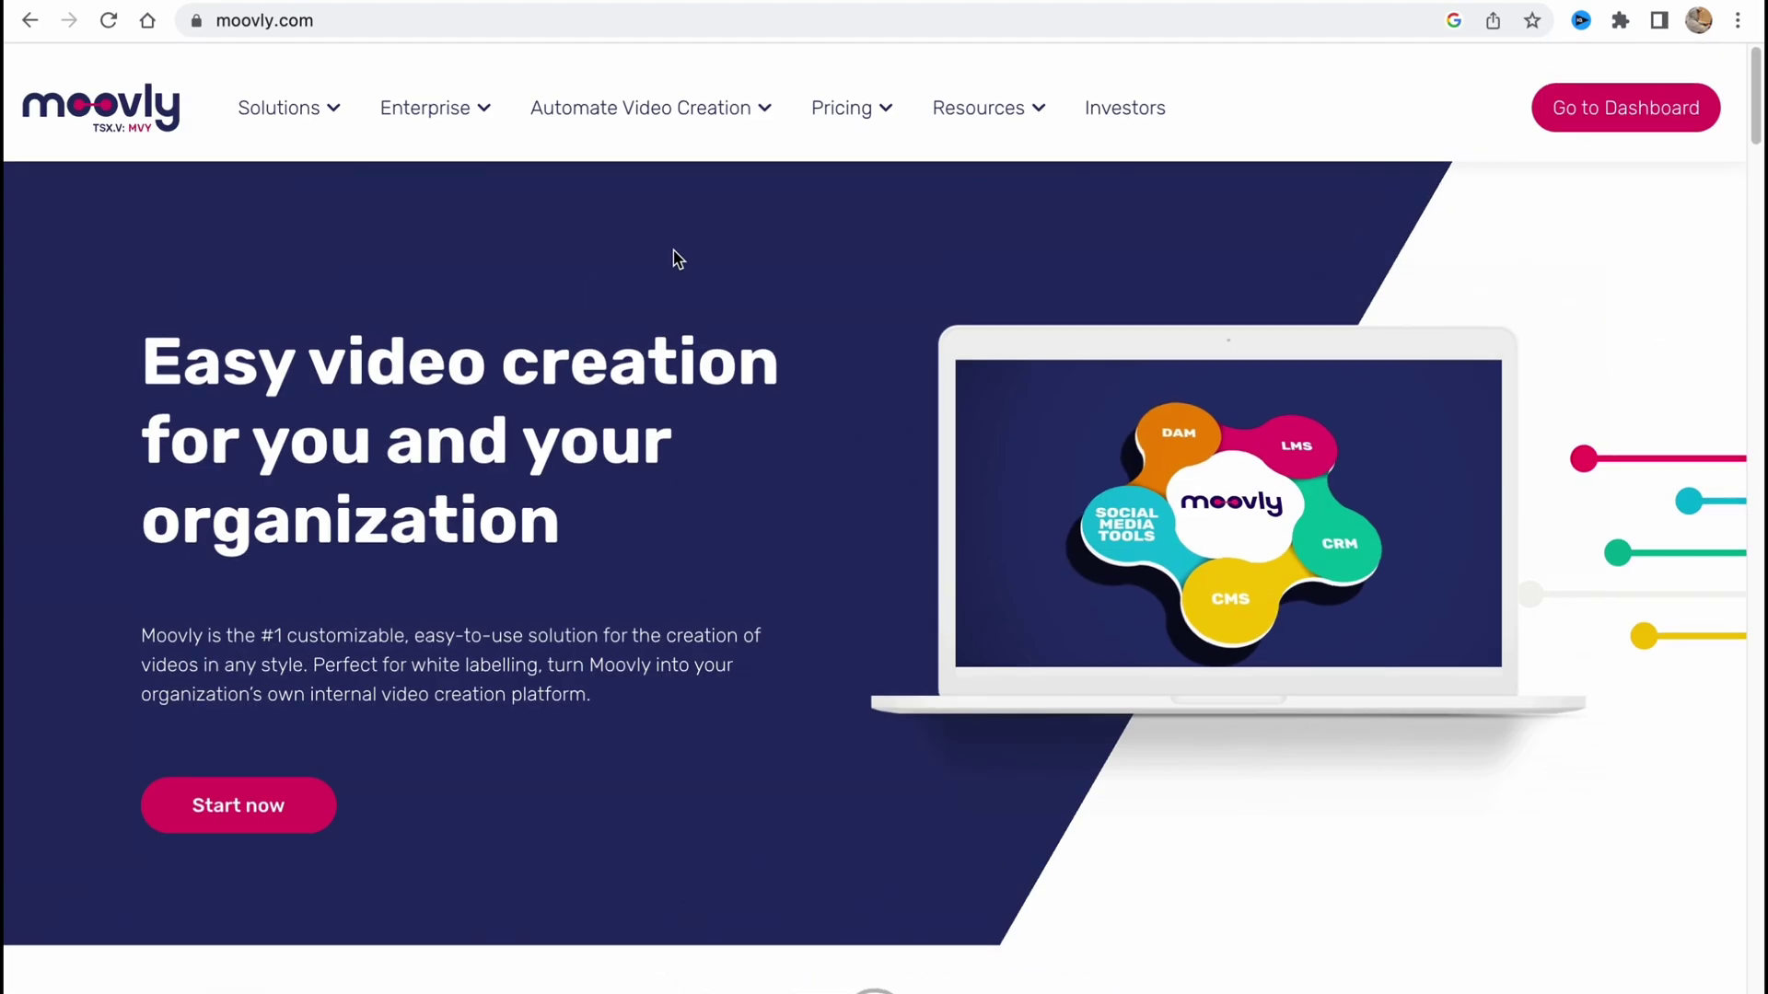
# Step: Open the Pricing menu to reach the Go to Dashboard option
pyautogui.click(845, 106)
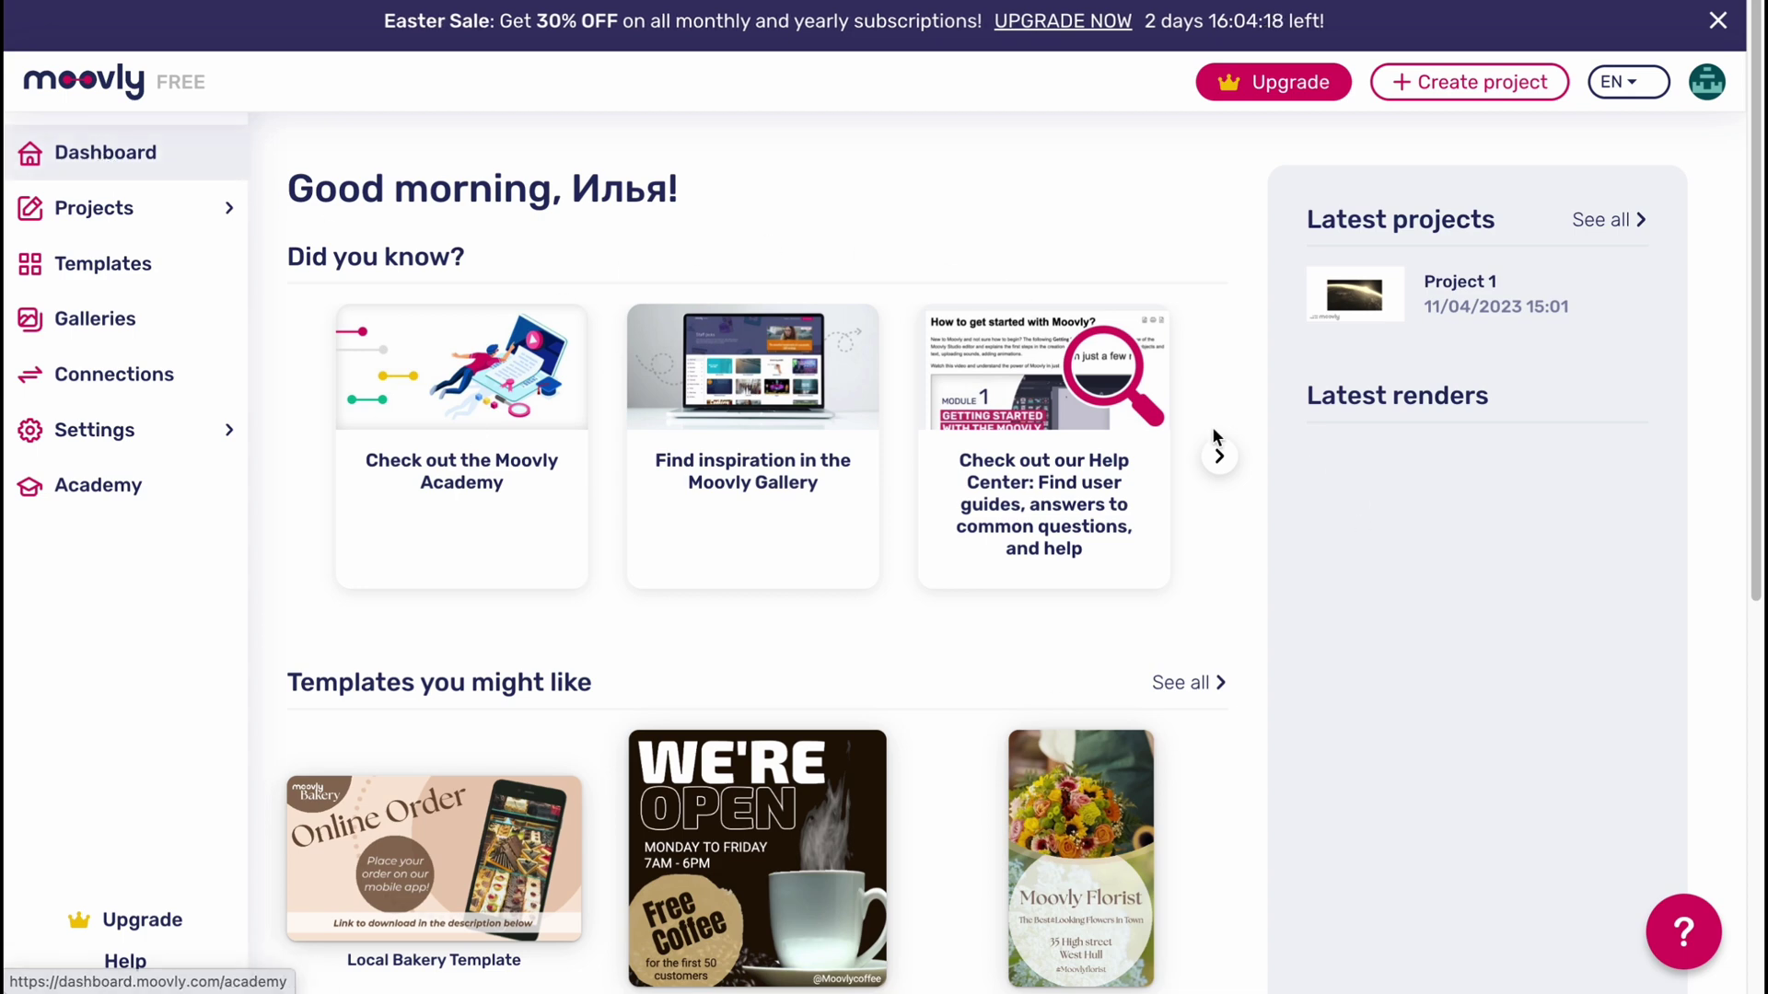
pyautogui.scroll(-3, 761, 567)
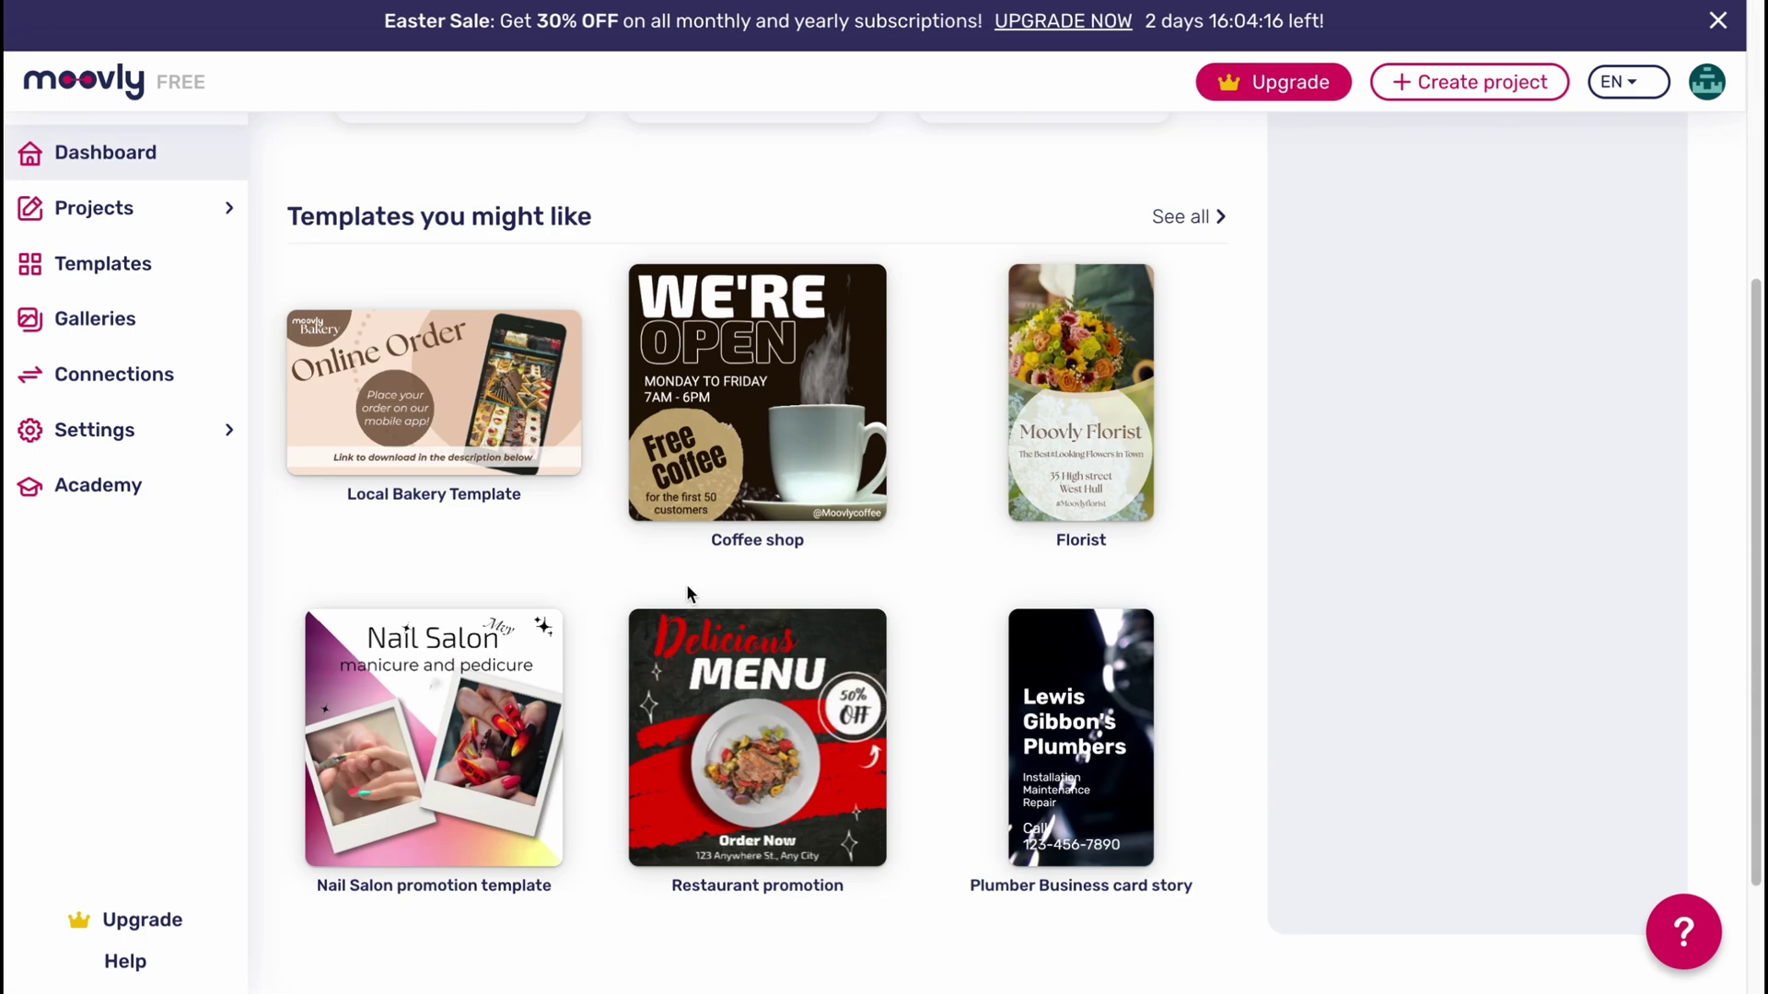
pyautogui.scroll(-1, 928, 739)
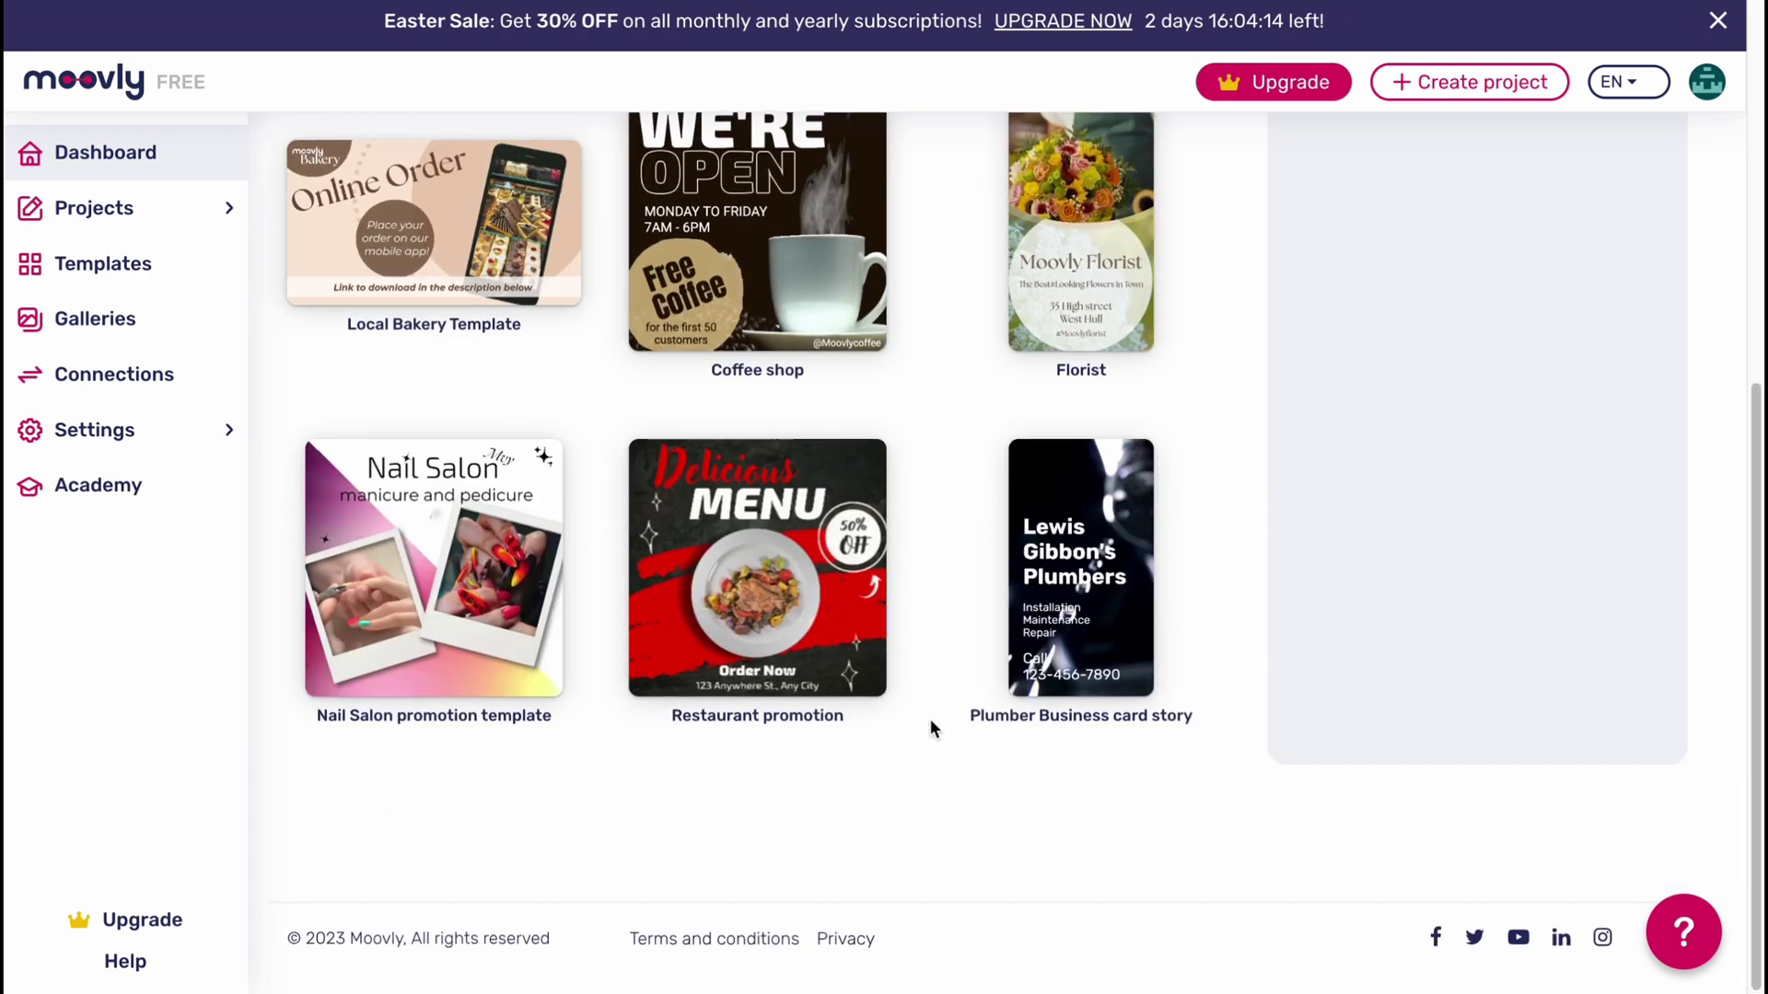
pyautogui.scroll(4, 884, 663)
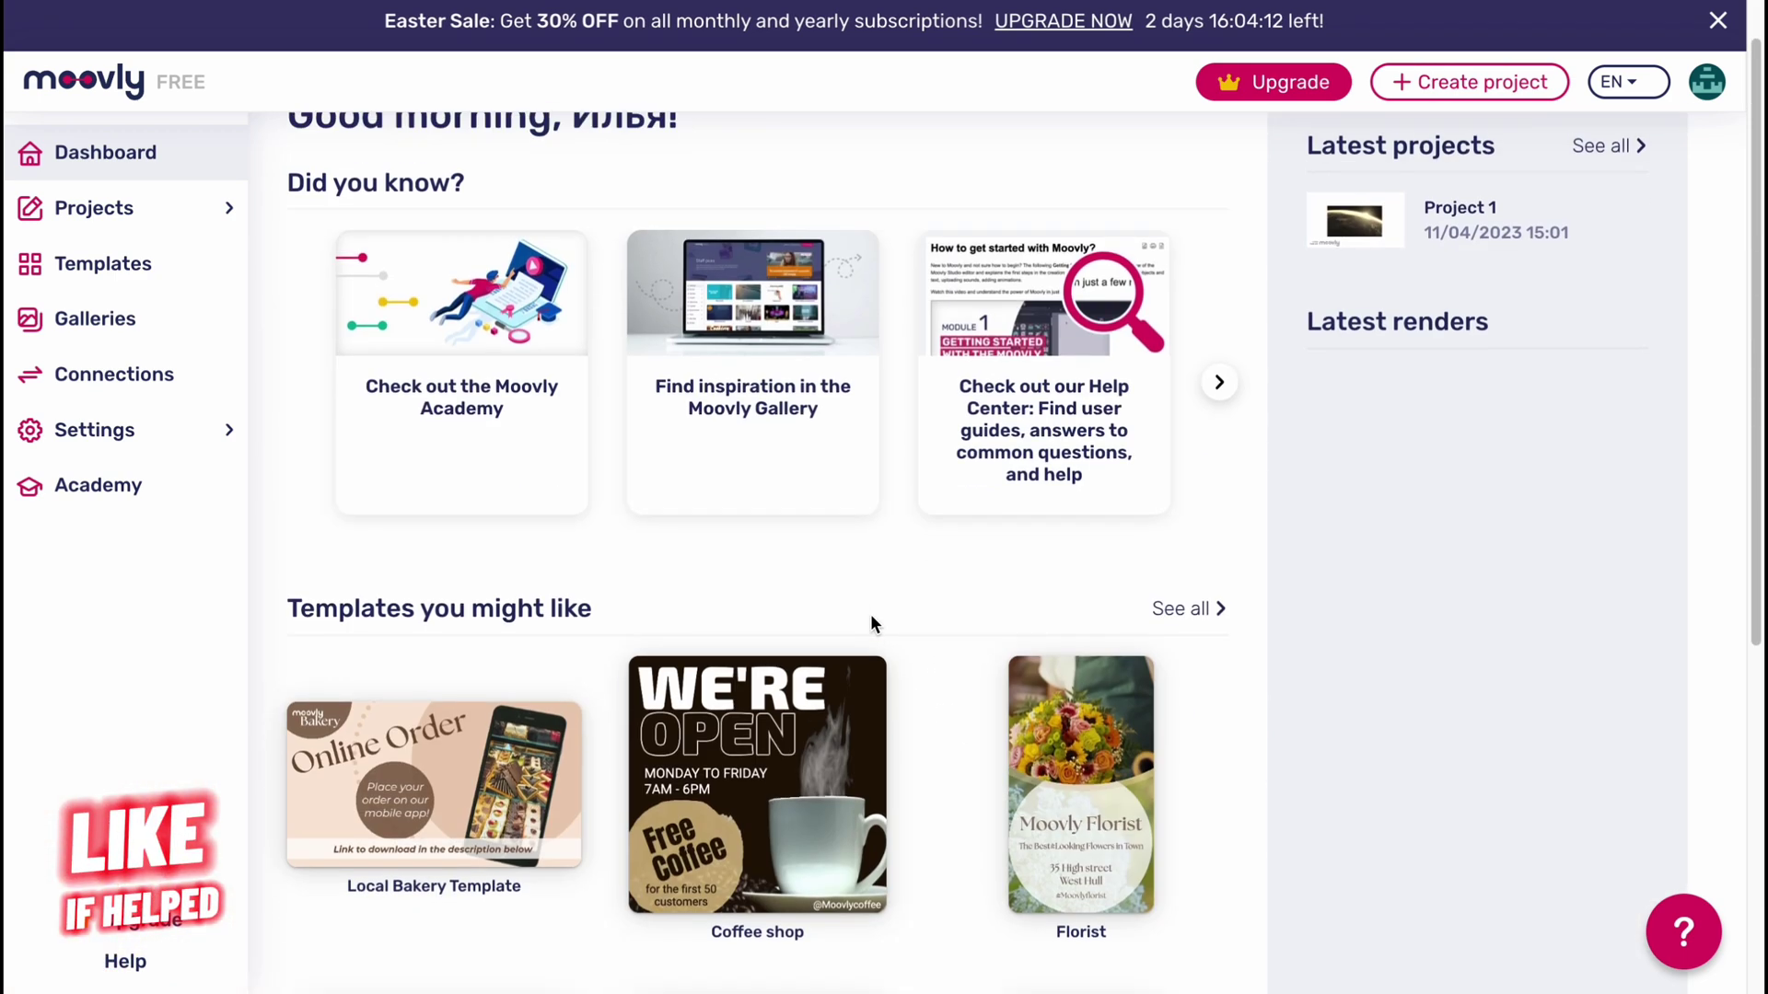
# Step: Go to Projects, check Project 1's More actions, then view the empty Shared with me list
pyautogui.click(90, 210)
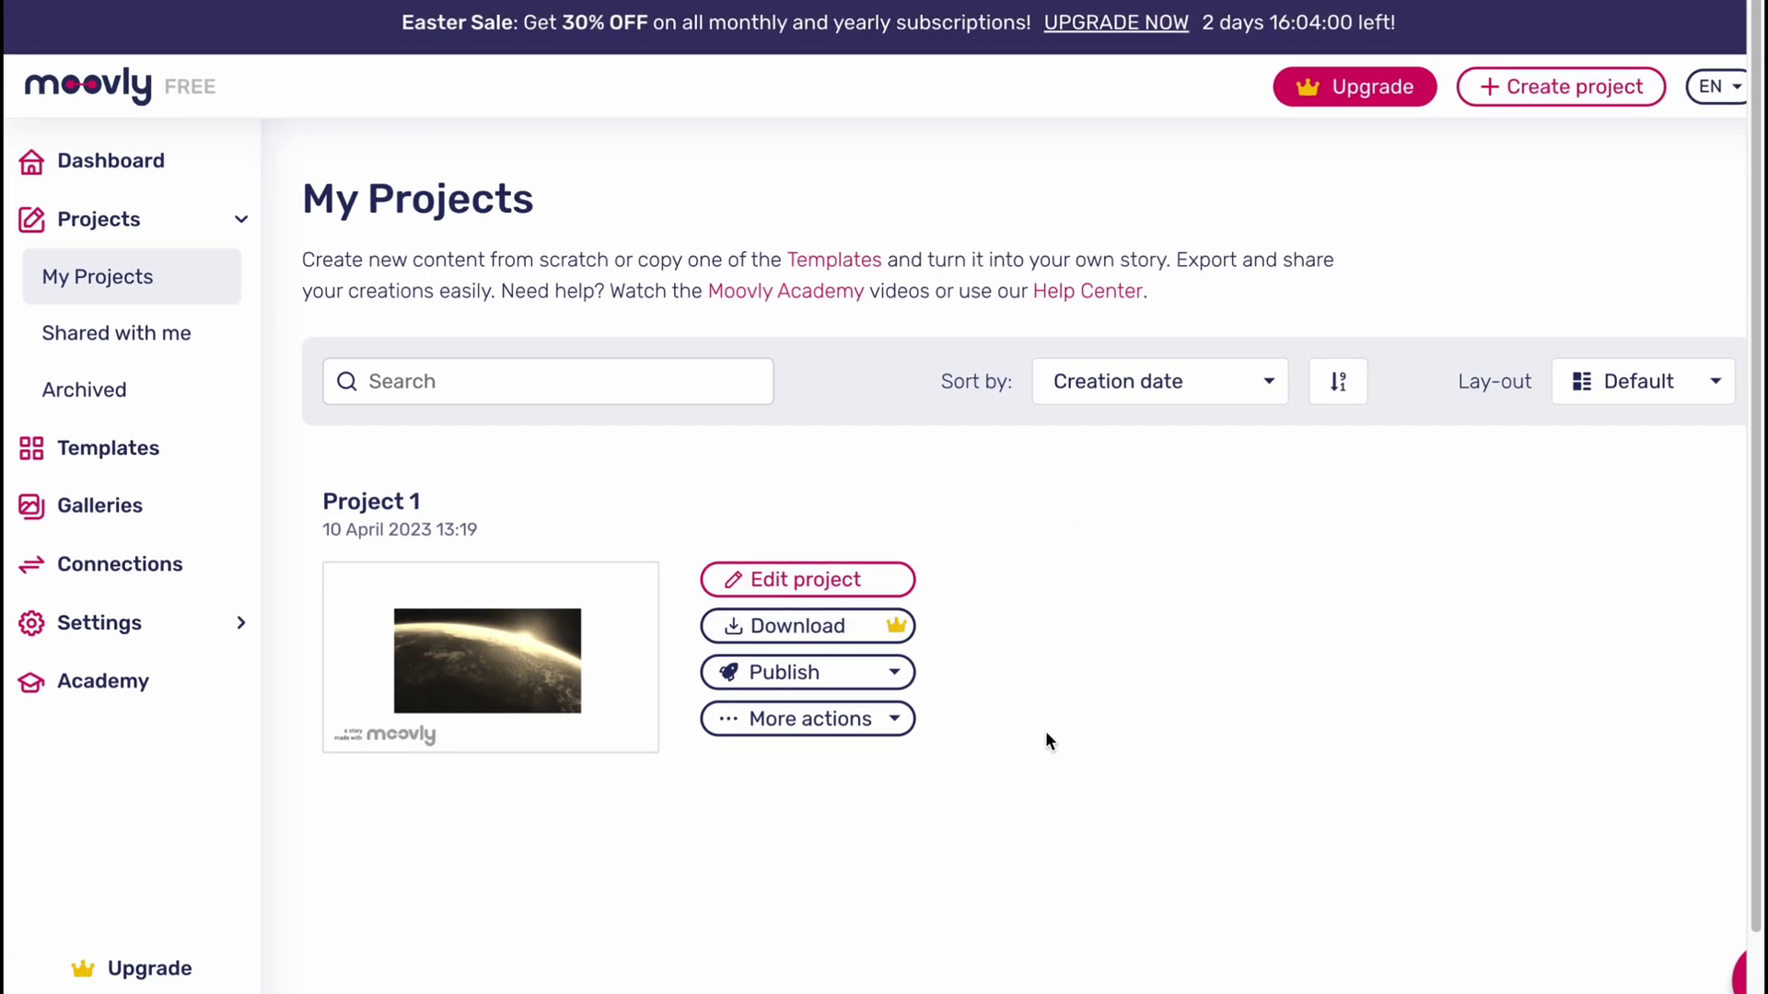
pyautogui.click(891, 725)
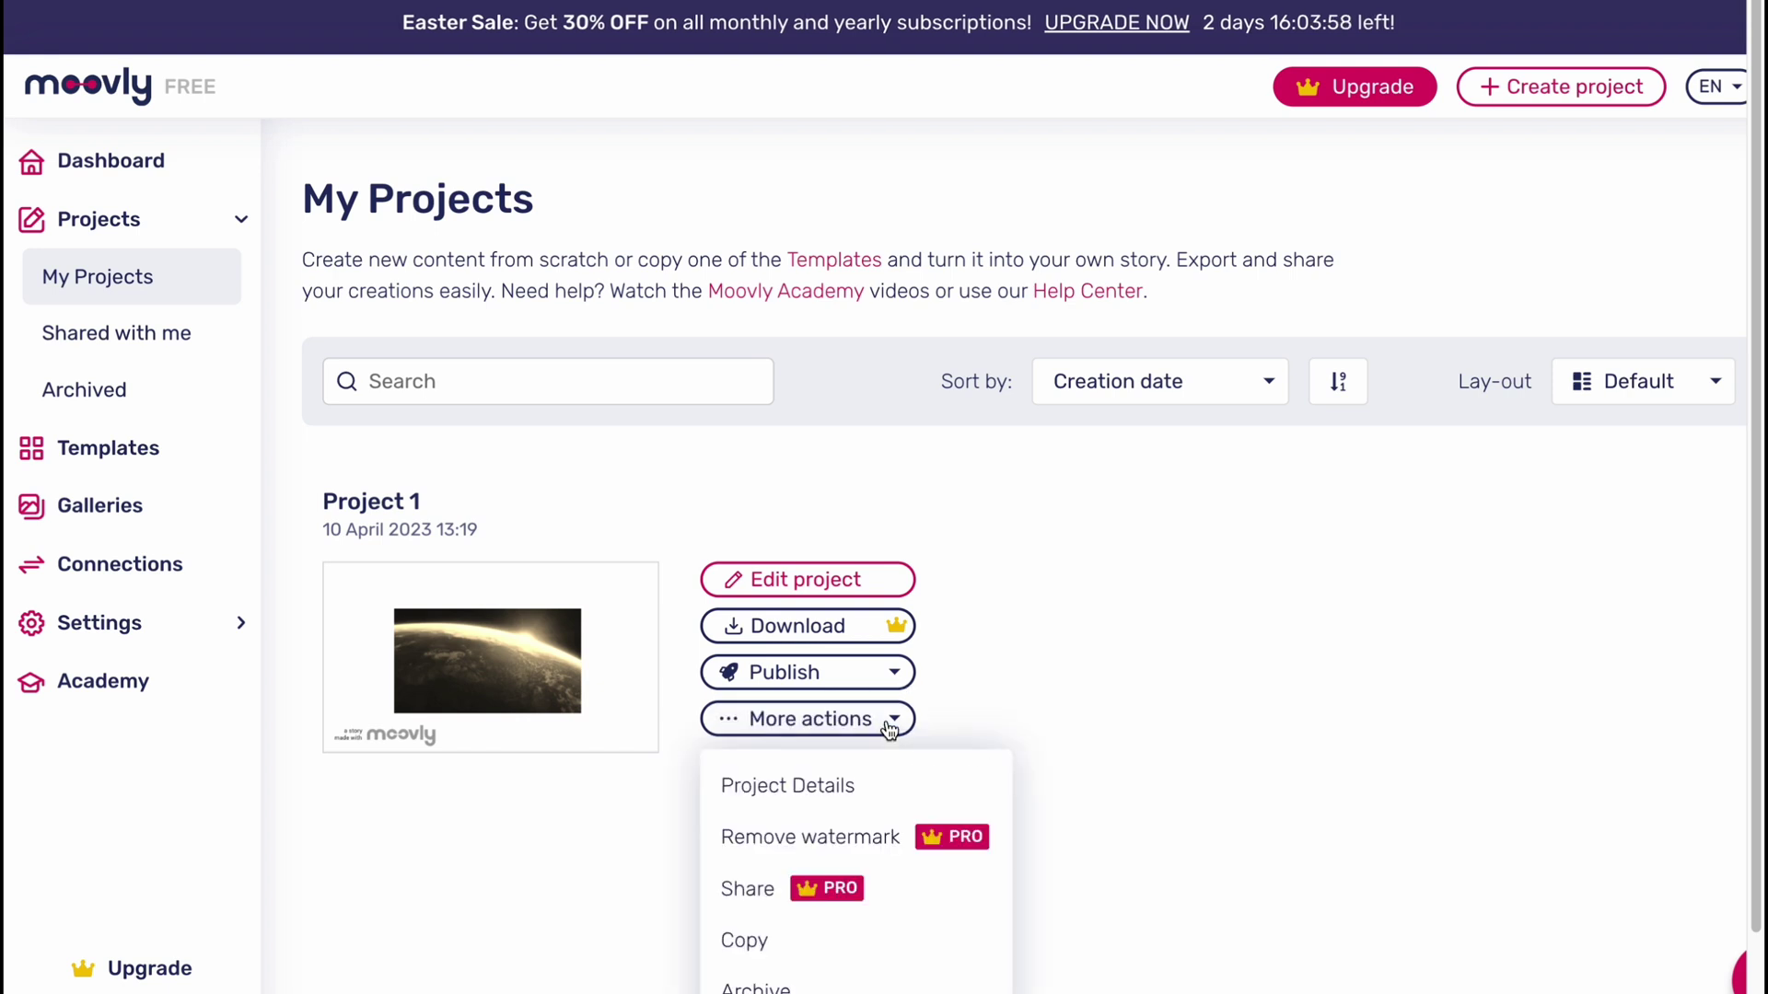
pyautogui.scroll(-1, 892, 751)
pyautogui.click(877, 673)
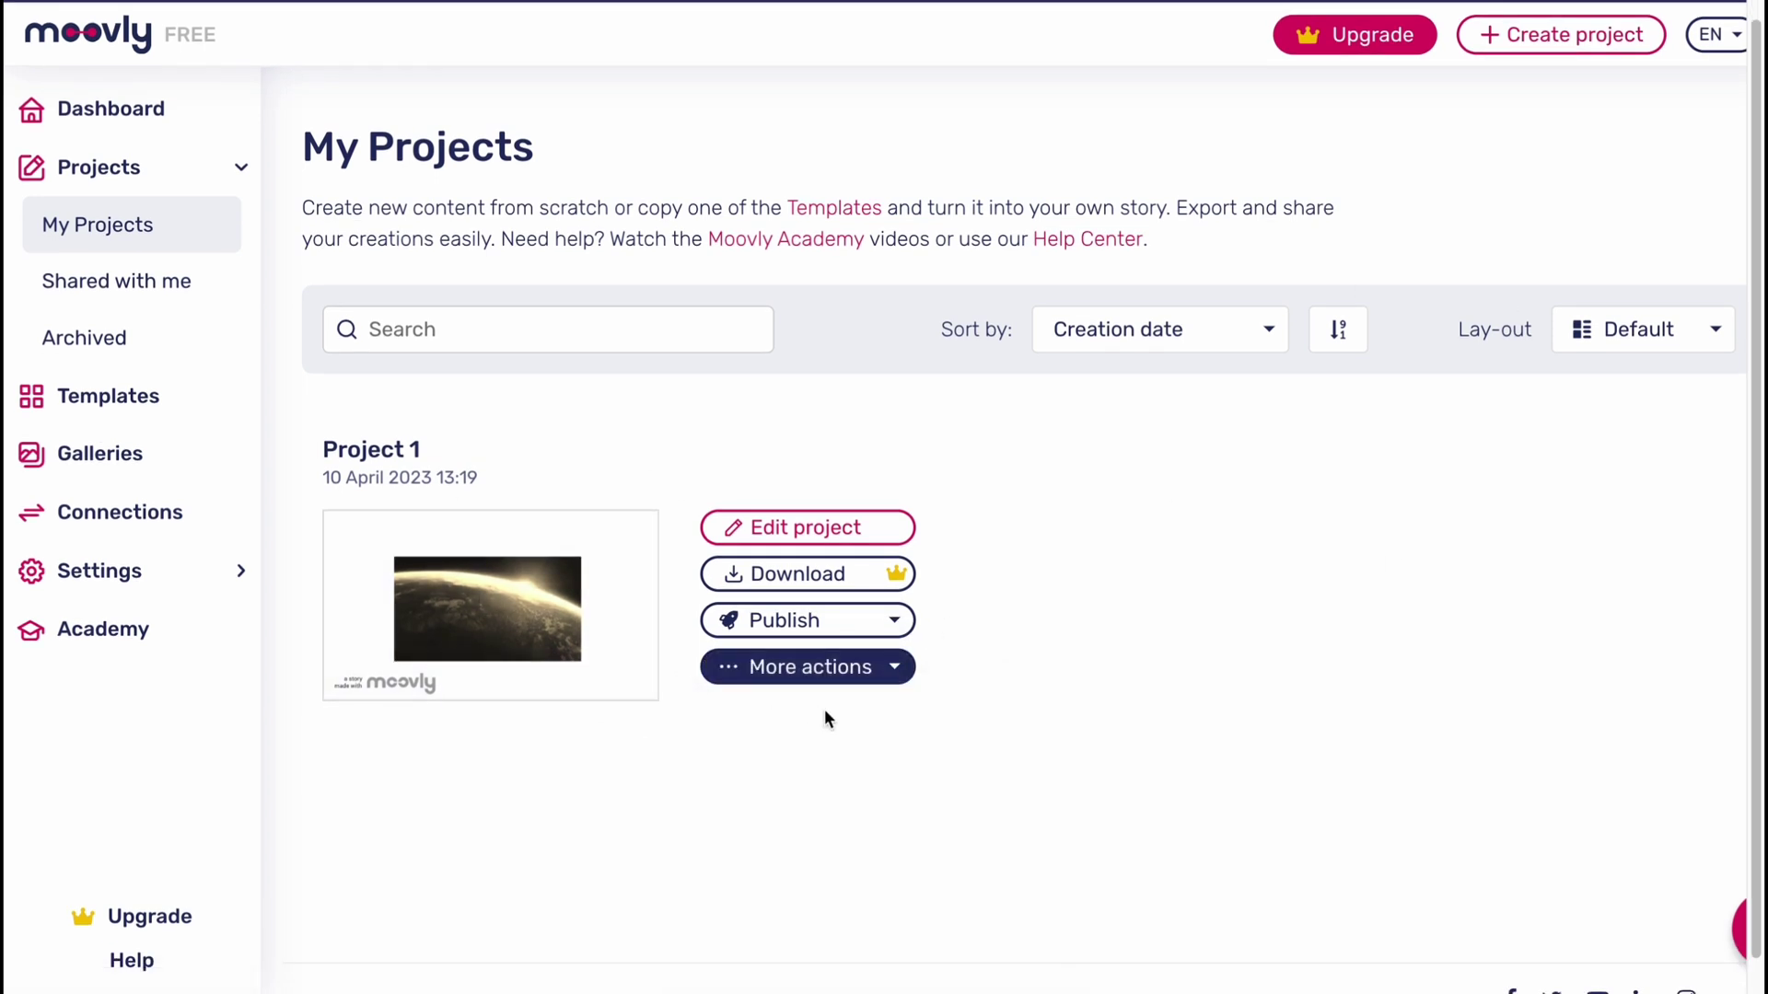
pyautogui.click(165, 289)
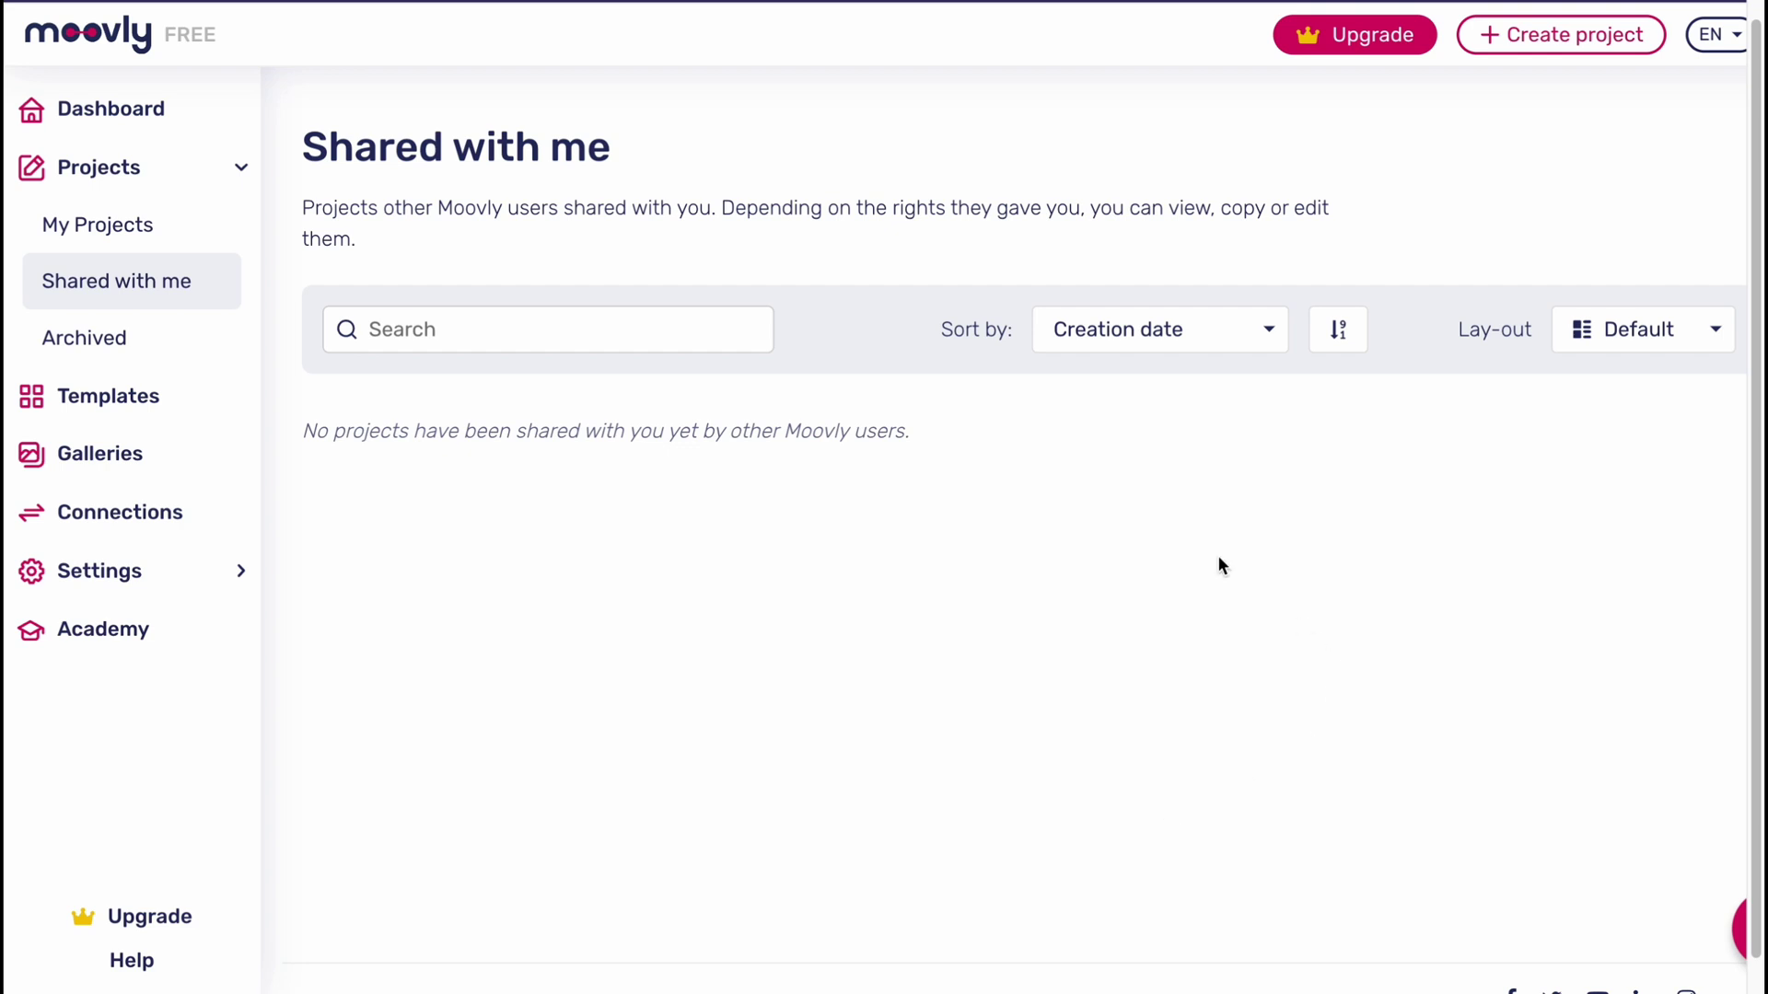
# Step: Open Templates and clear the Social Media category filter so all categories show
pyautogui.click(80, 395)
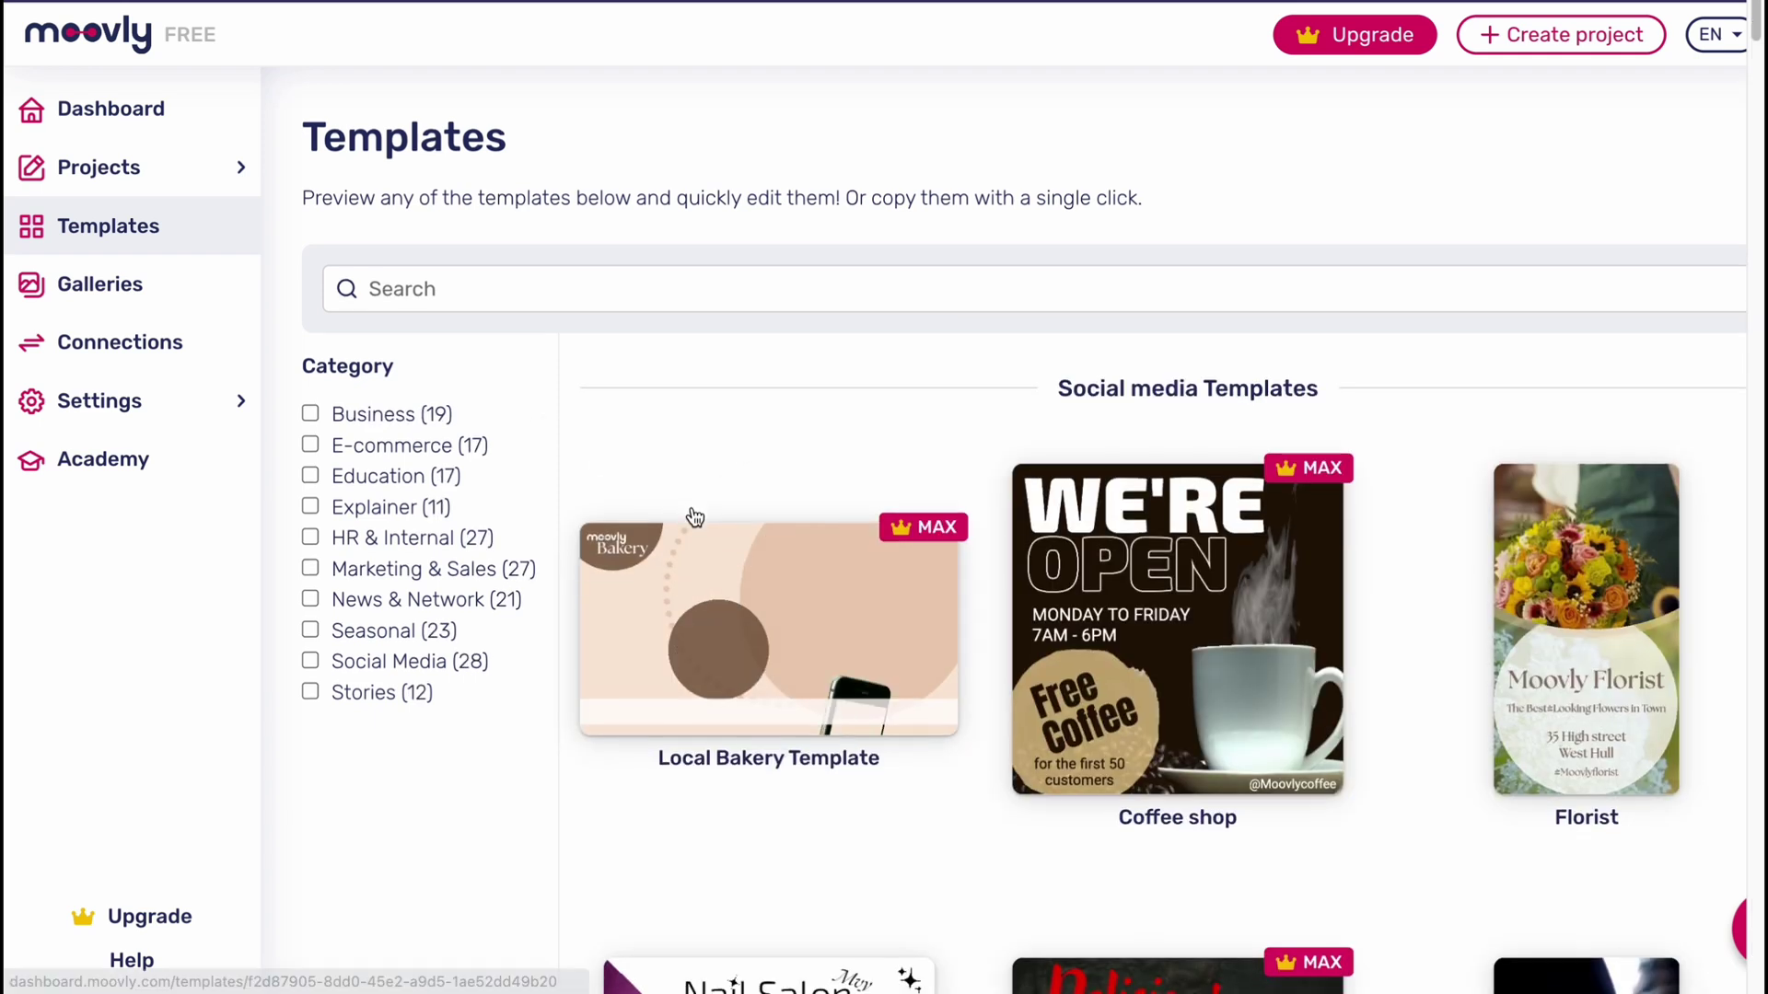
pyautogui.scroll(-1, 553, 484)
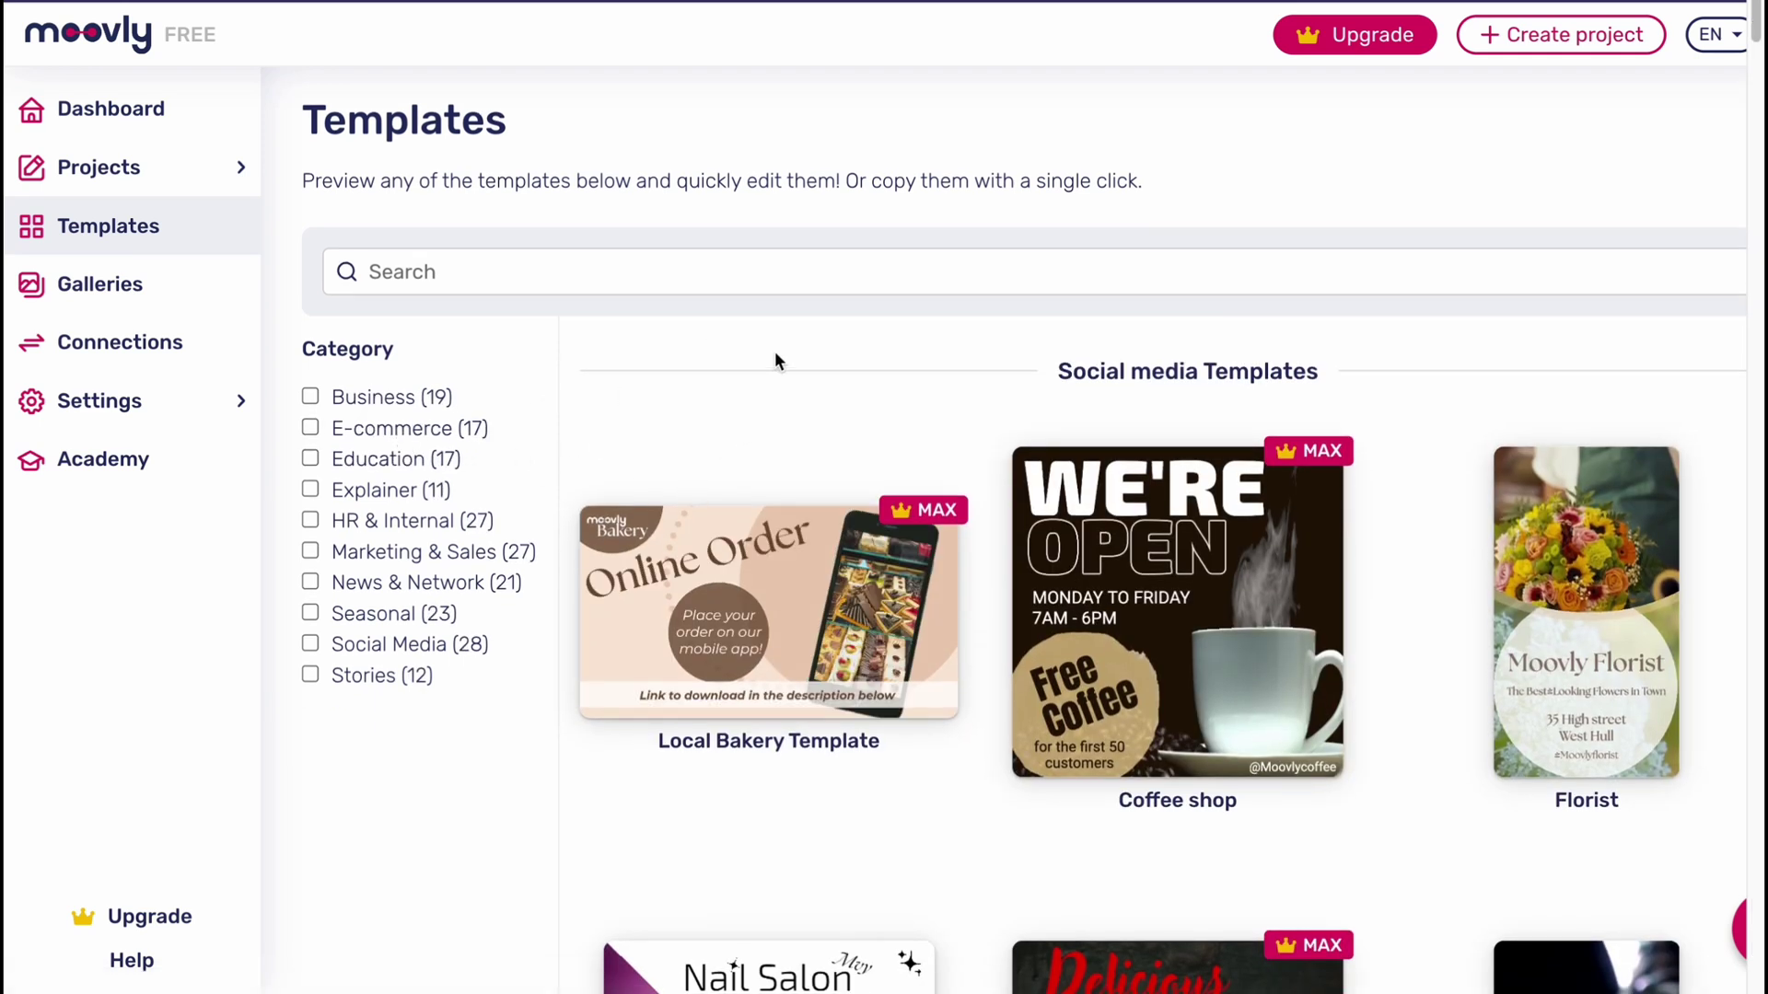
pyautogui.scroll(-1, 746, 370)
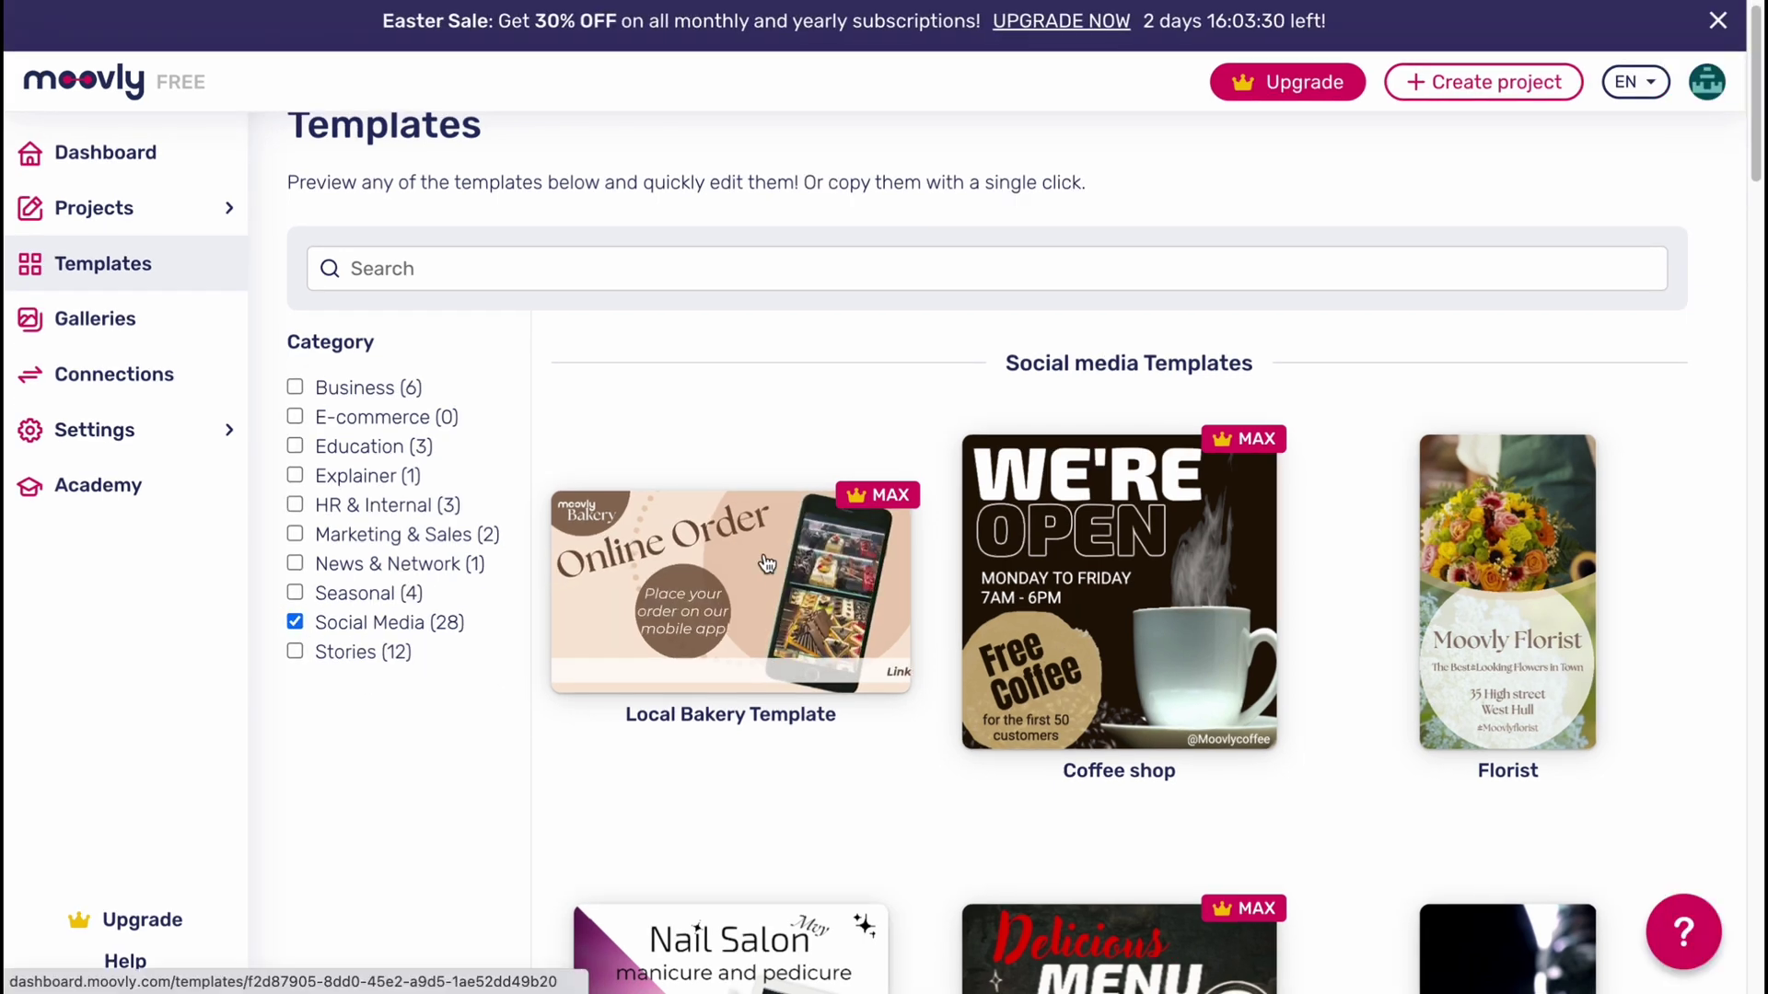
pyautogui.scroll(-2, 664, 507)
pyautogui.click(404, 404)
pyautogui.scroll(3, 911, 793)
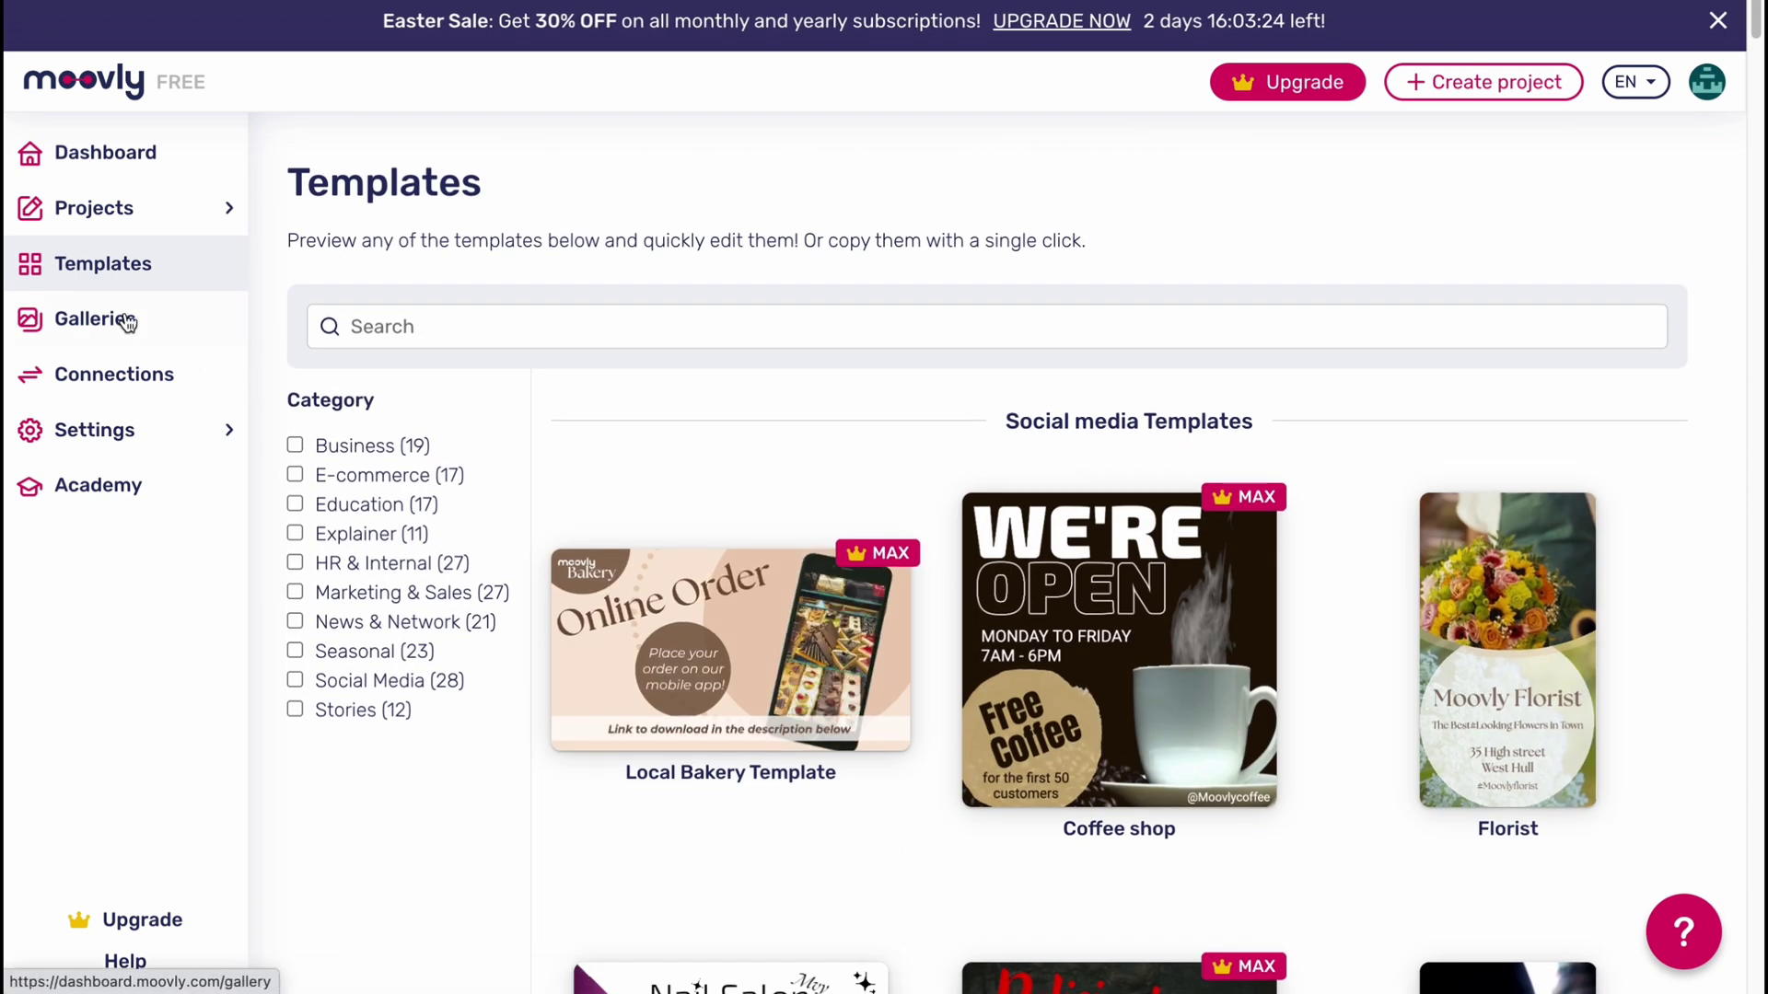
# Step: Visit Galleries, then open Connections to see Amazon, HubSpot and Shopify integrations
pyautogui.click(123, 332)
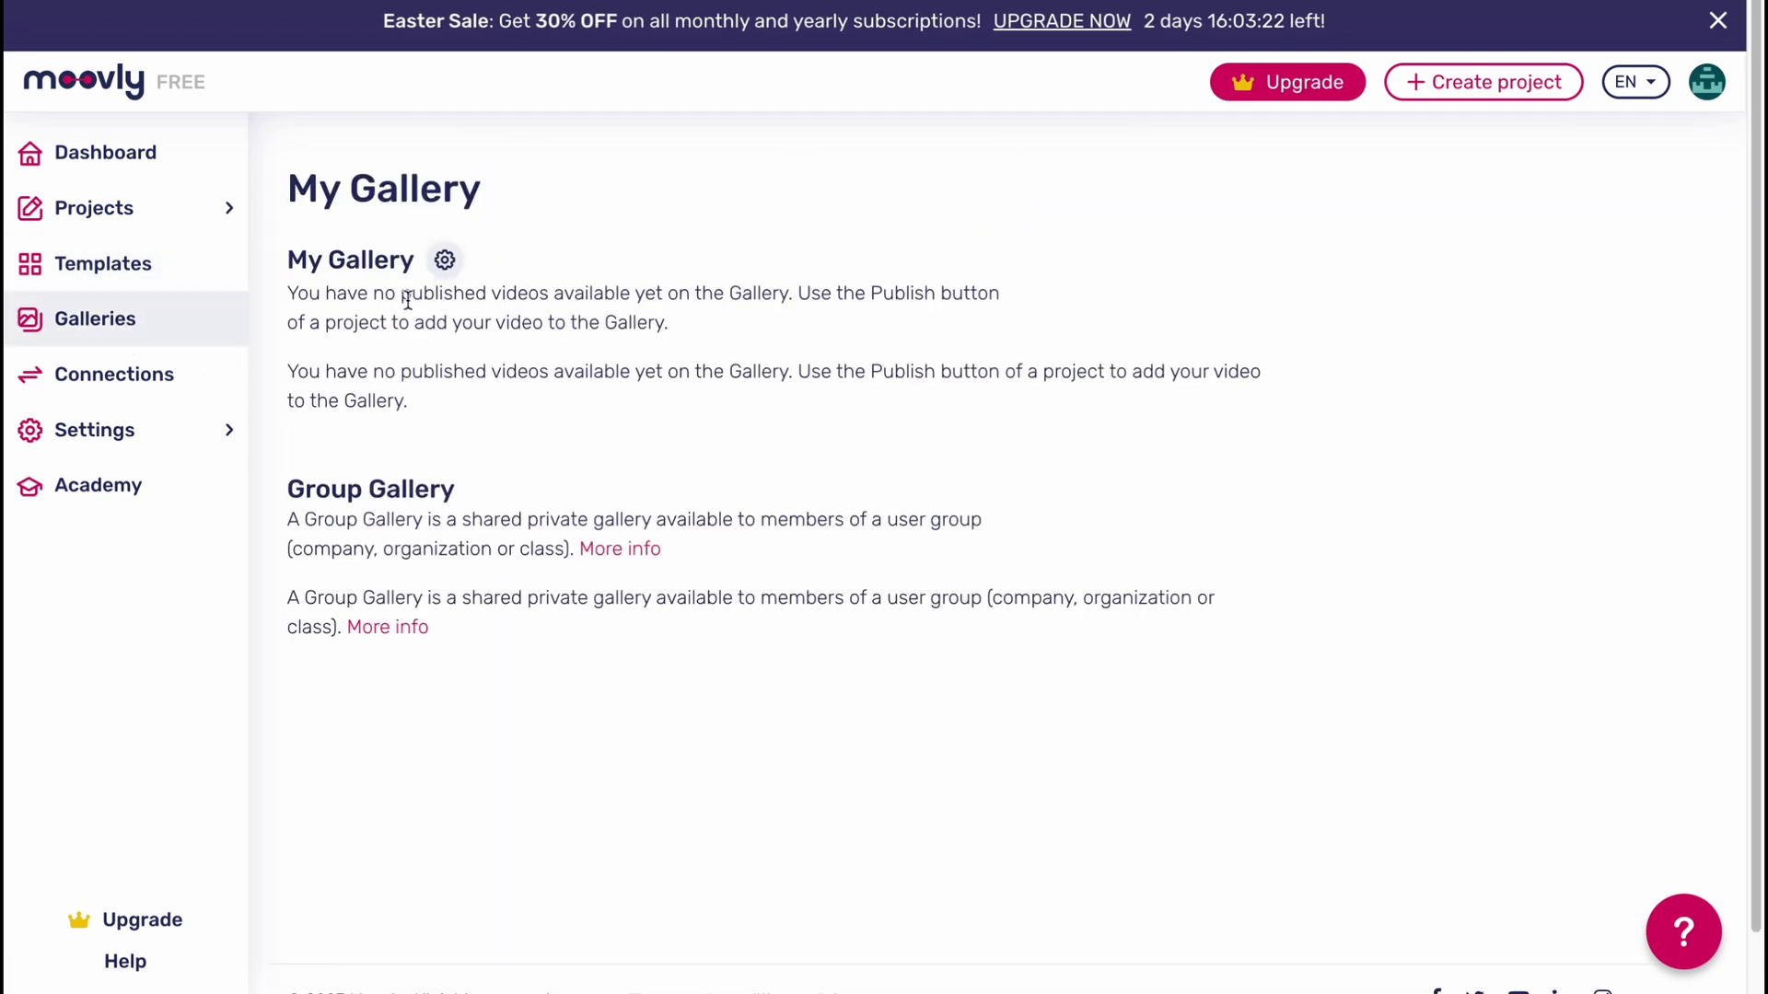
pyautogui.click(123, 385)
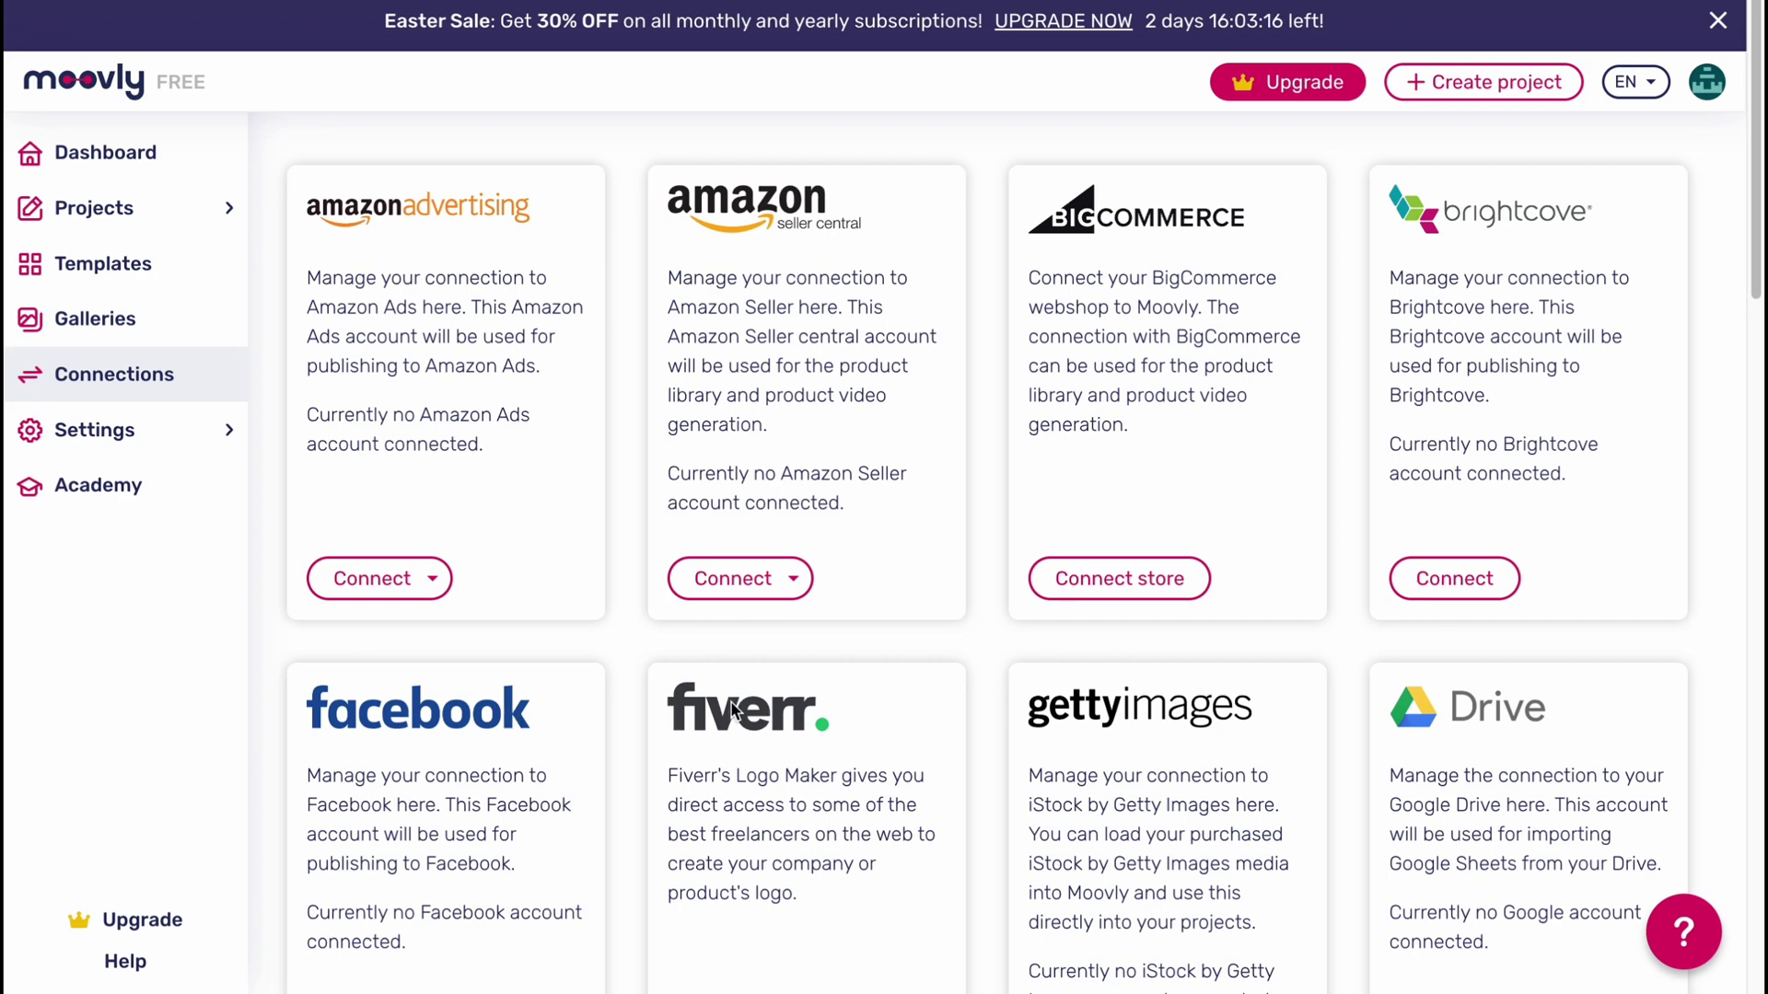
pyautogui.scroll(-2, 844, 685)
pyautogui.scroll(-2, 929, 694)
pyautogui.scroll(-2, 921, 699)
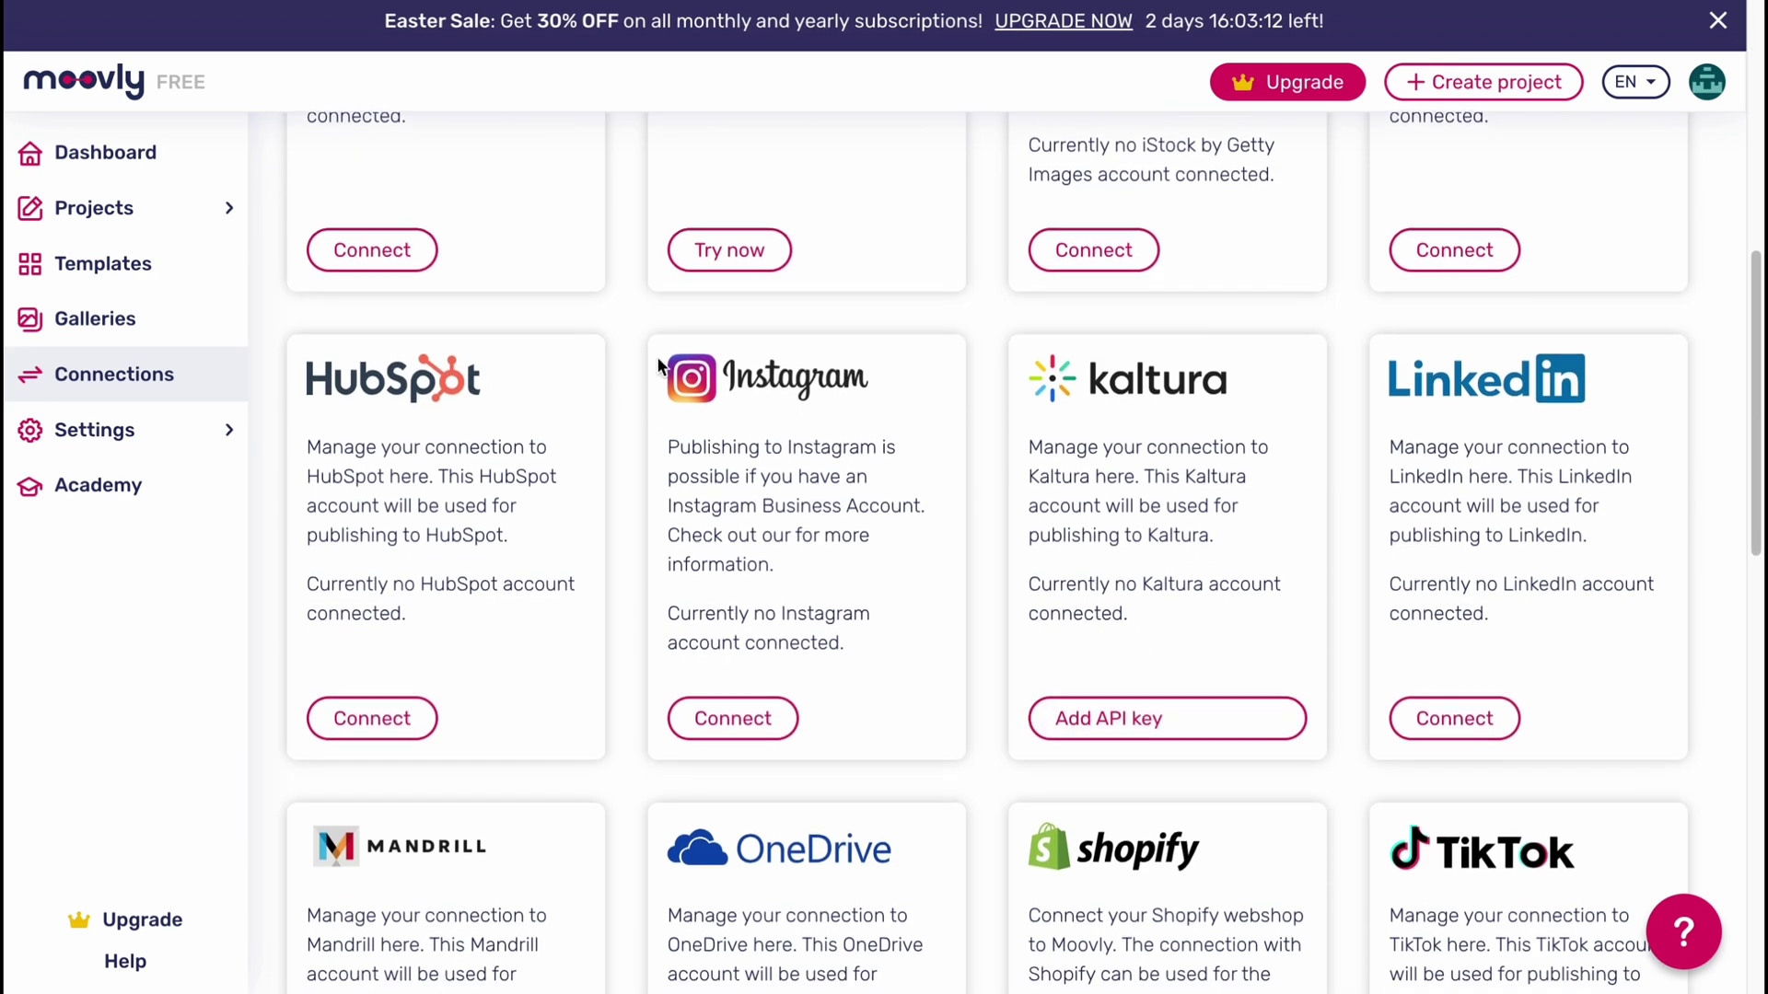
pyautogui.scroll(-1, 829, 605)
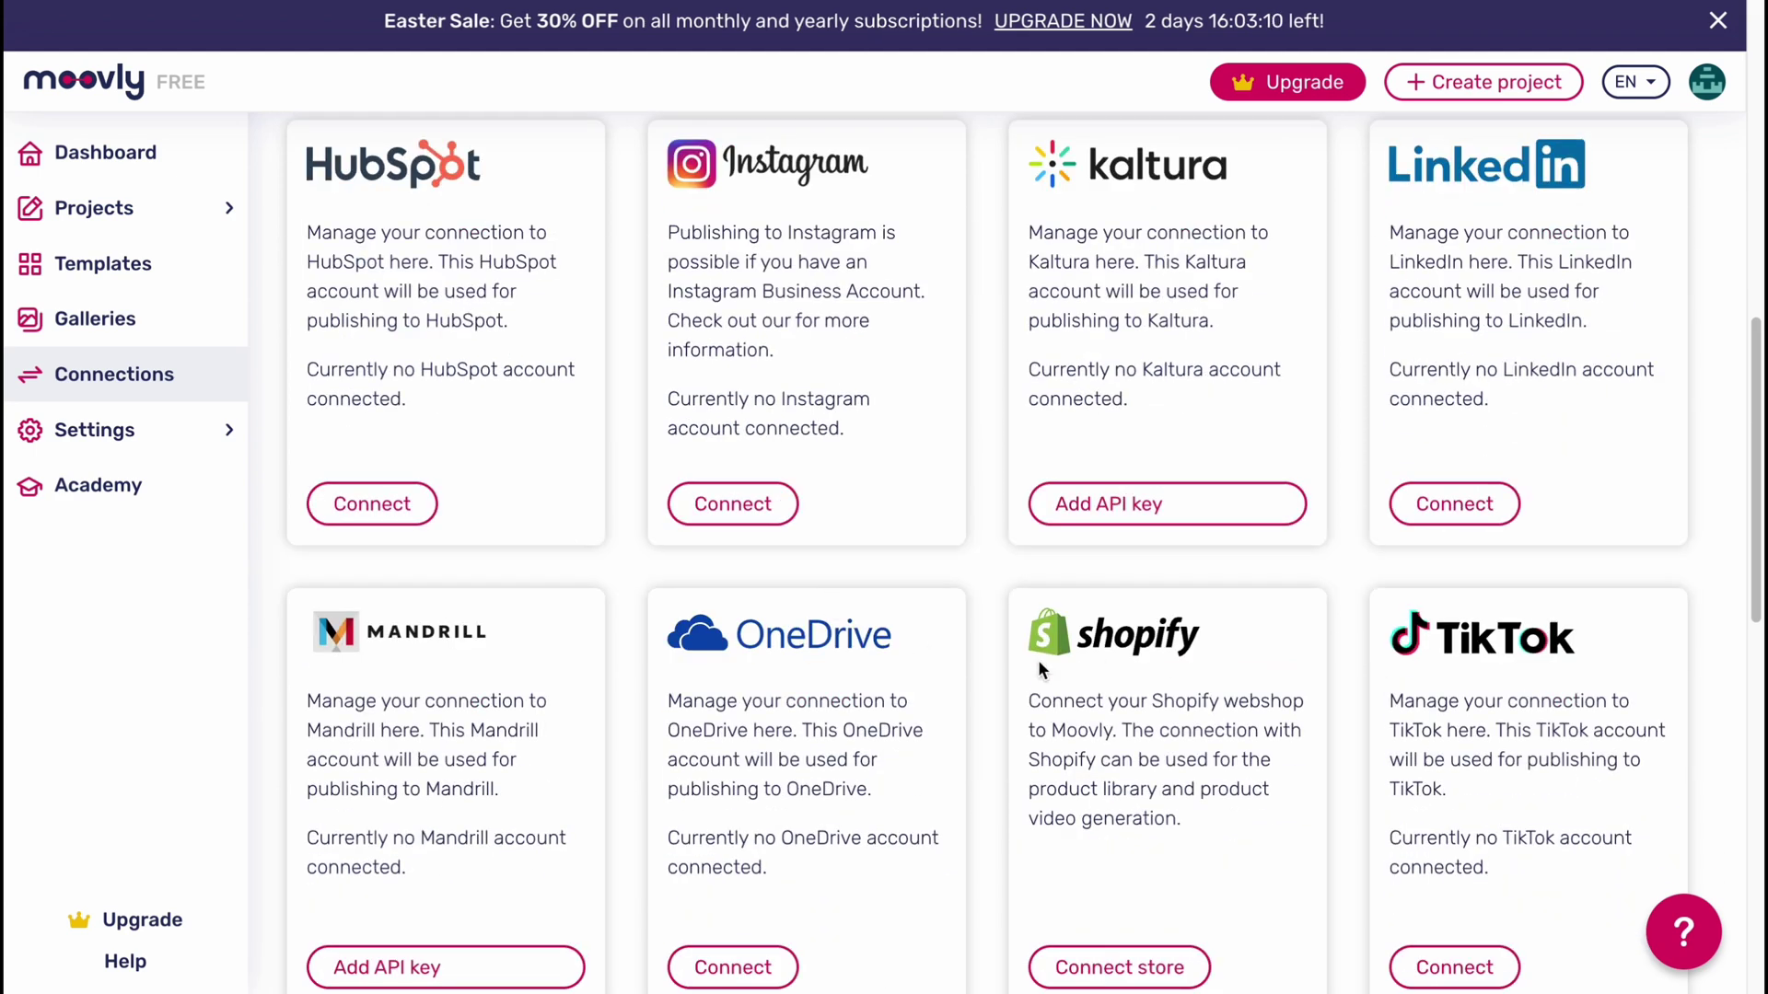
pyautogui.scroll(-1, 953, 676)
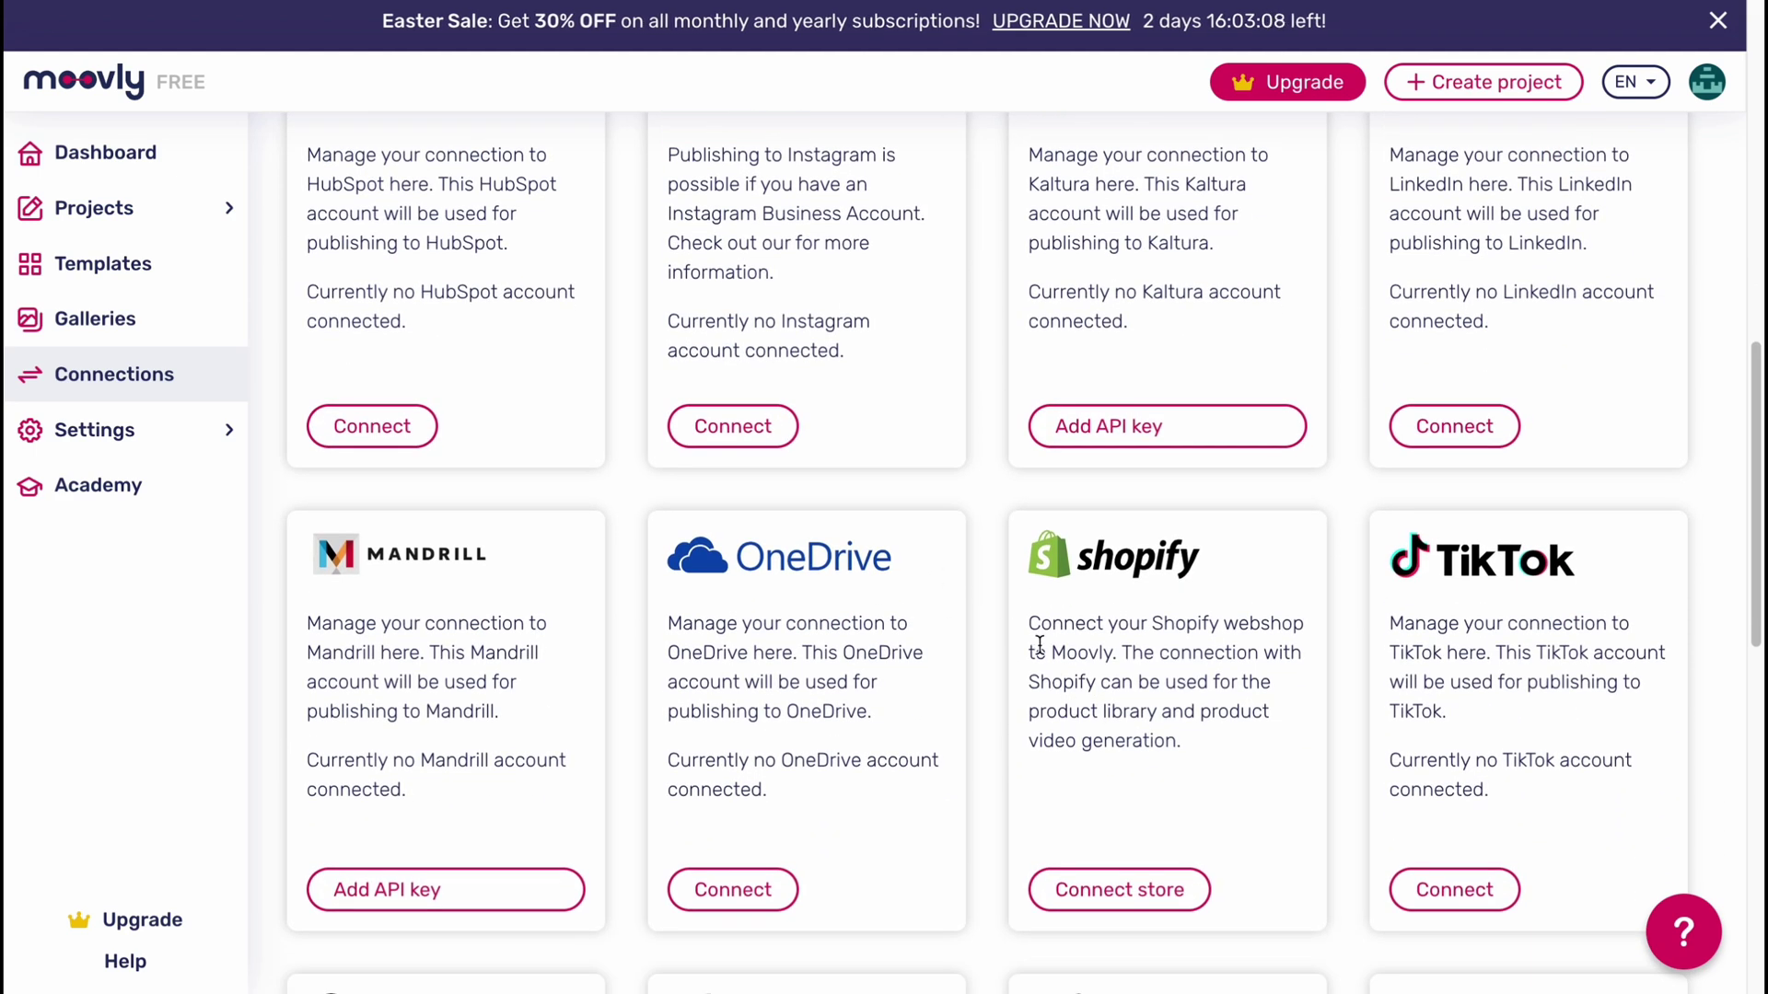
pyautogui.scroll(2, 1051, 649)
# Step: Browse the Profile, Affiliate Program and Billing settings, then return to the Dashboard
pyautogui.click(133, 440)
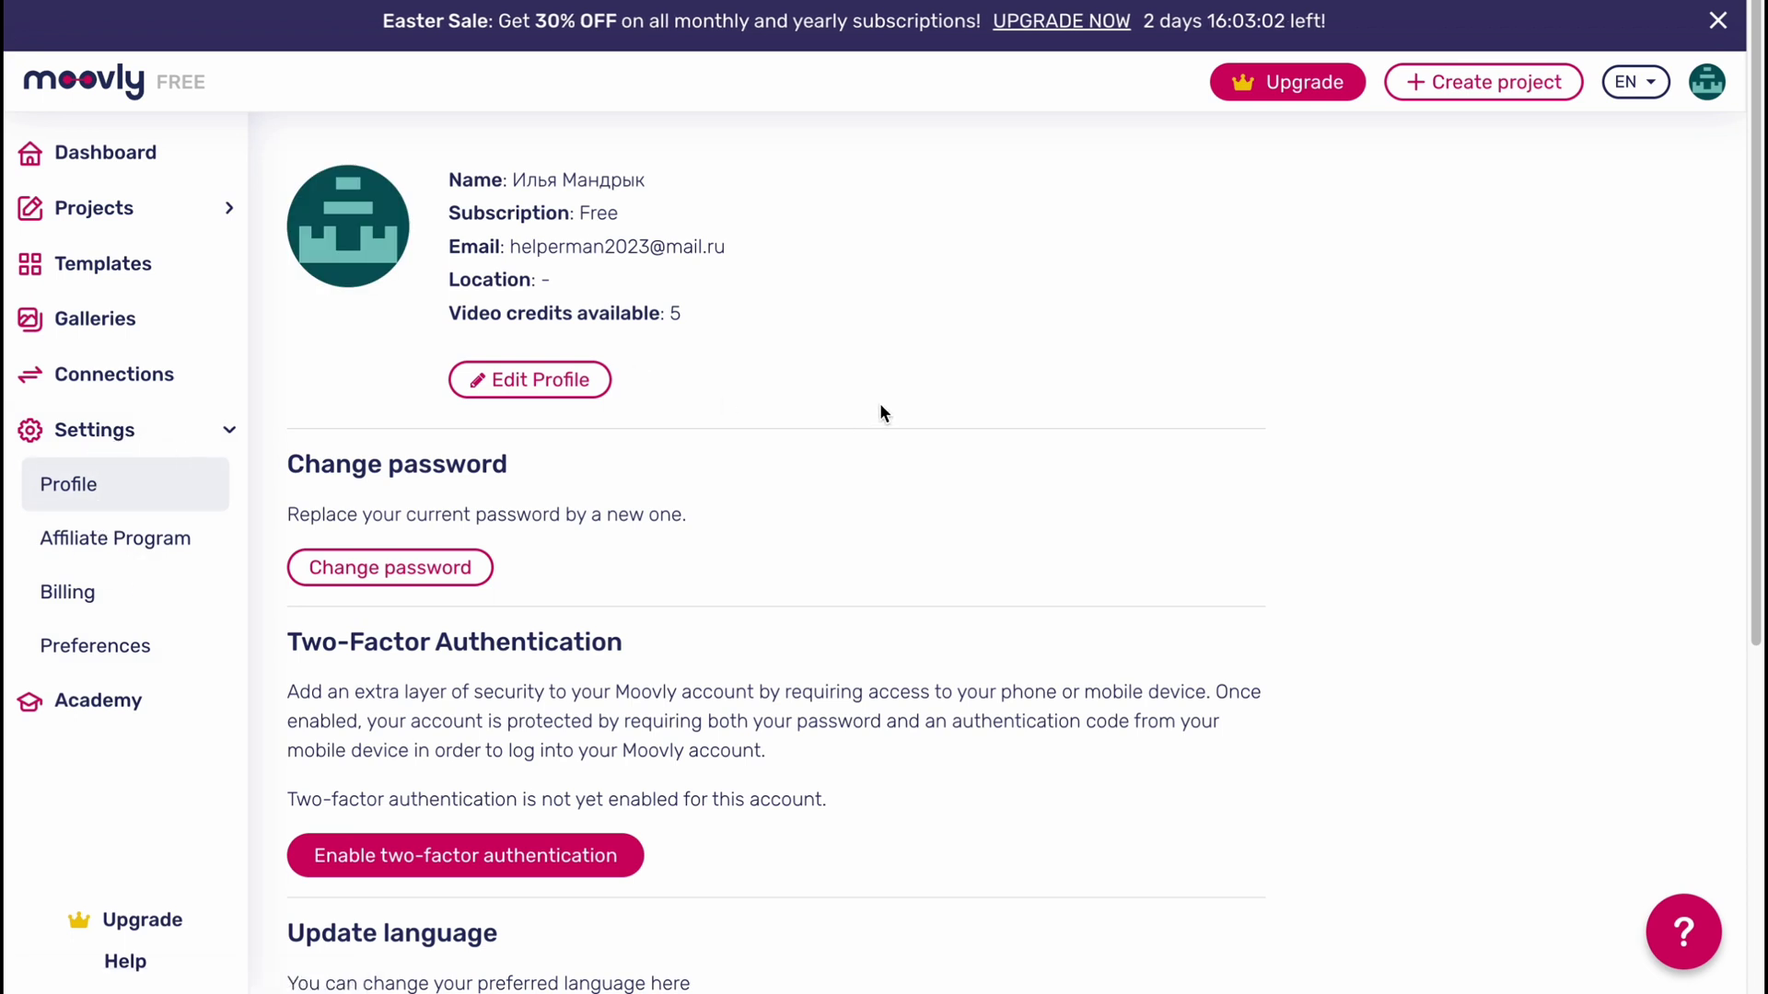
pyautogui.scroll(-1, 1234, 620)
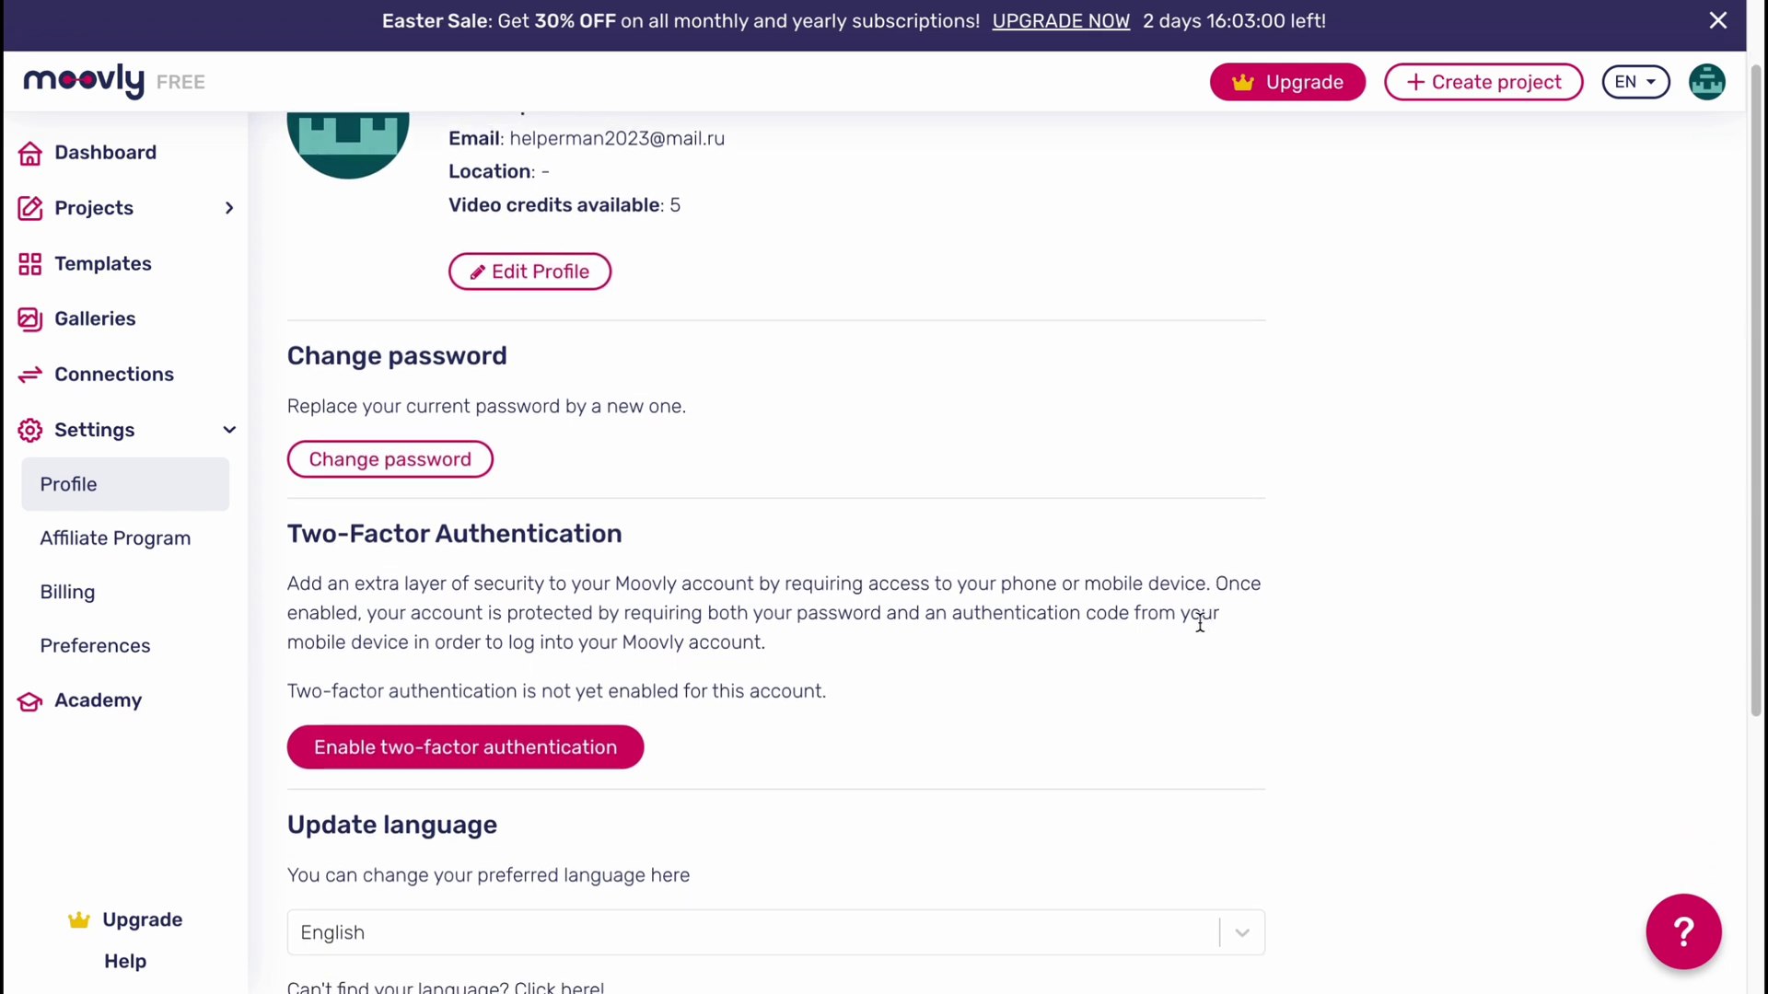
pyautogui.scroll(-1, 1086, 574)
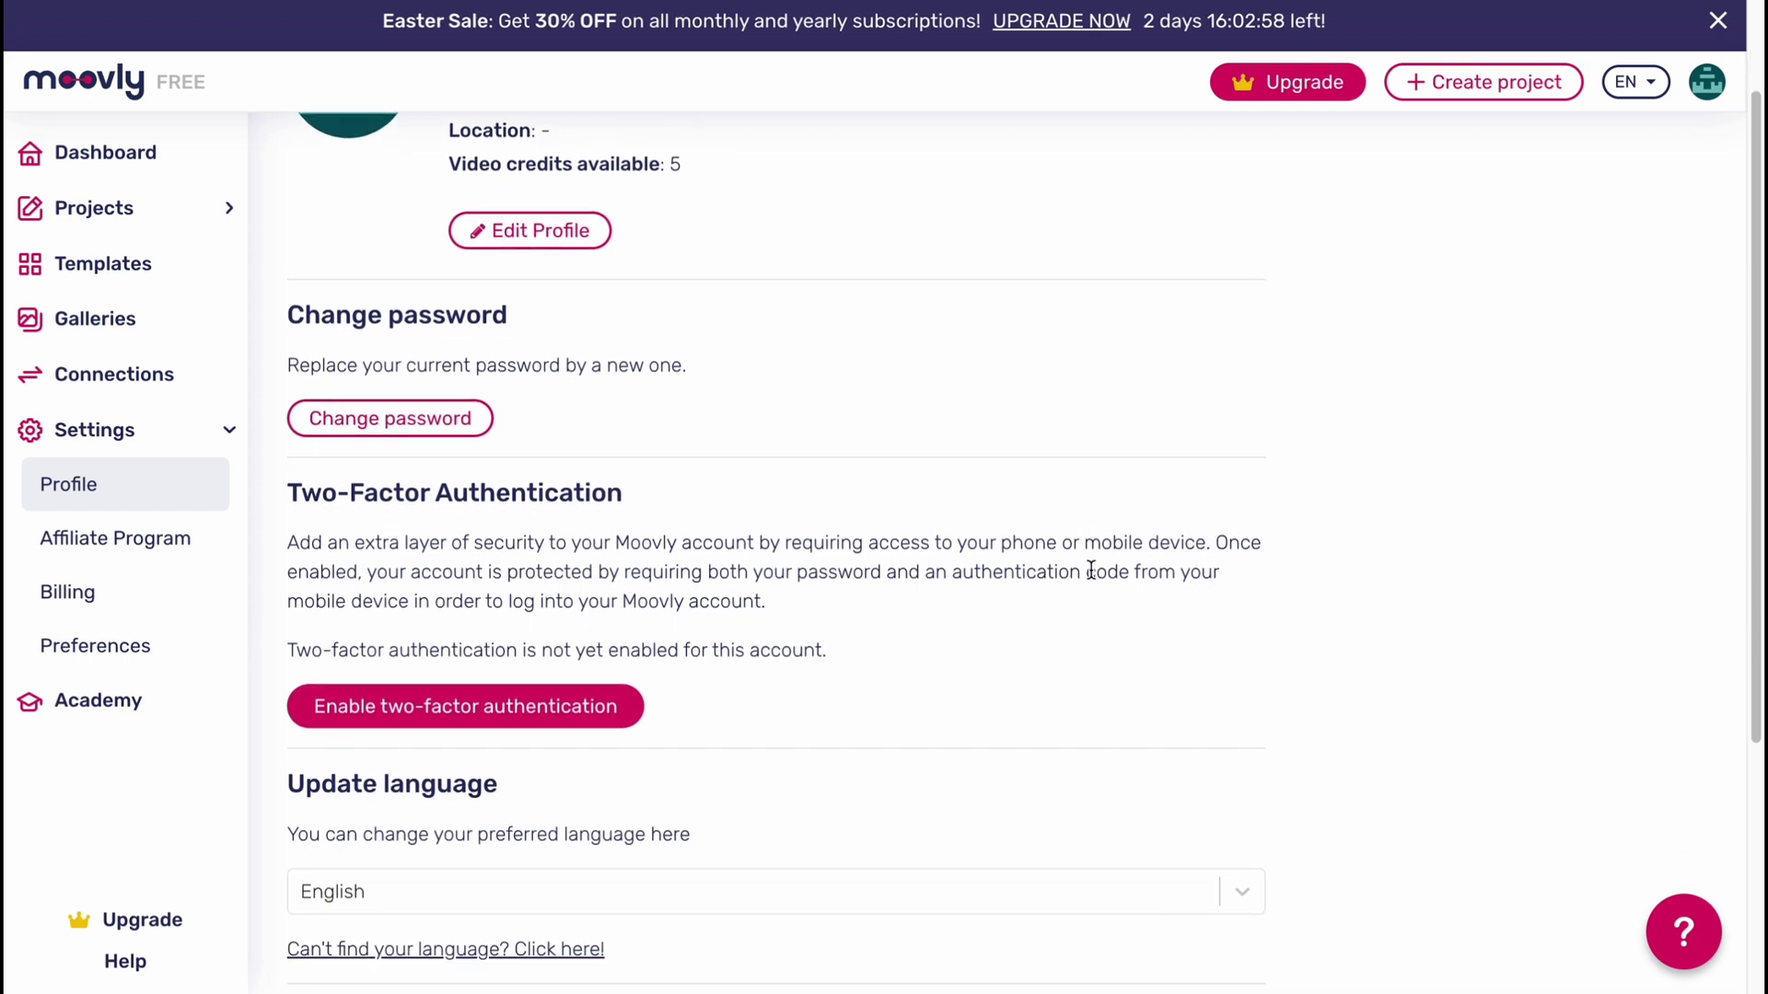
pyautogui.scroll(1, 1087, 571)
pyautogui.scroll(-2, 1064, 595)
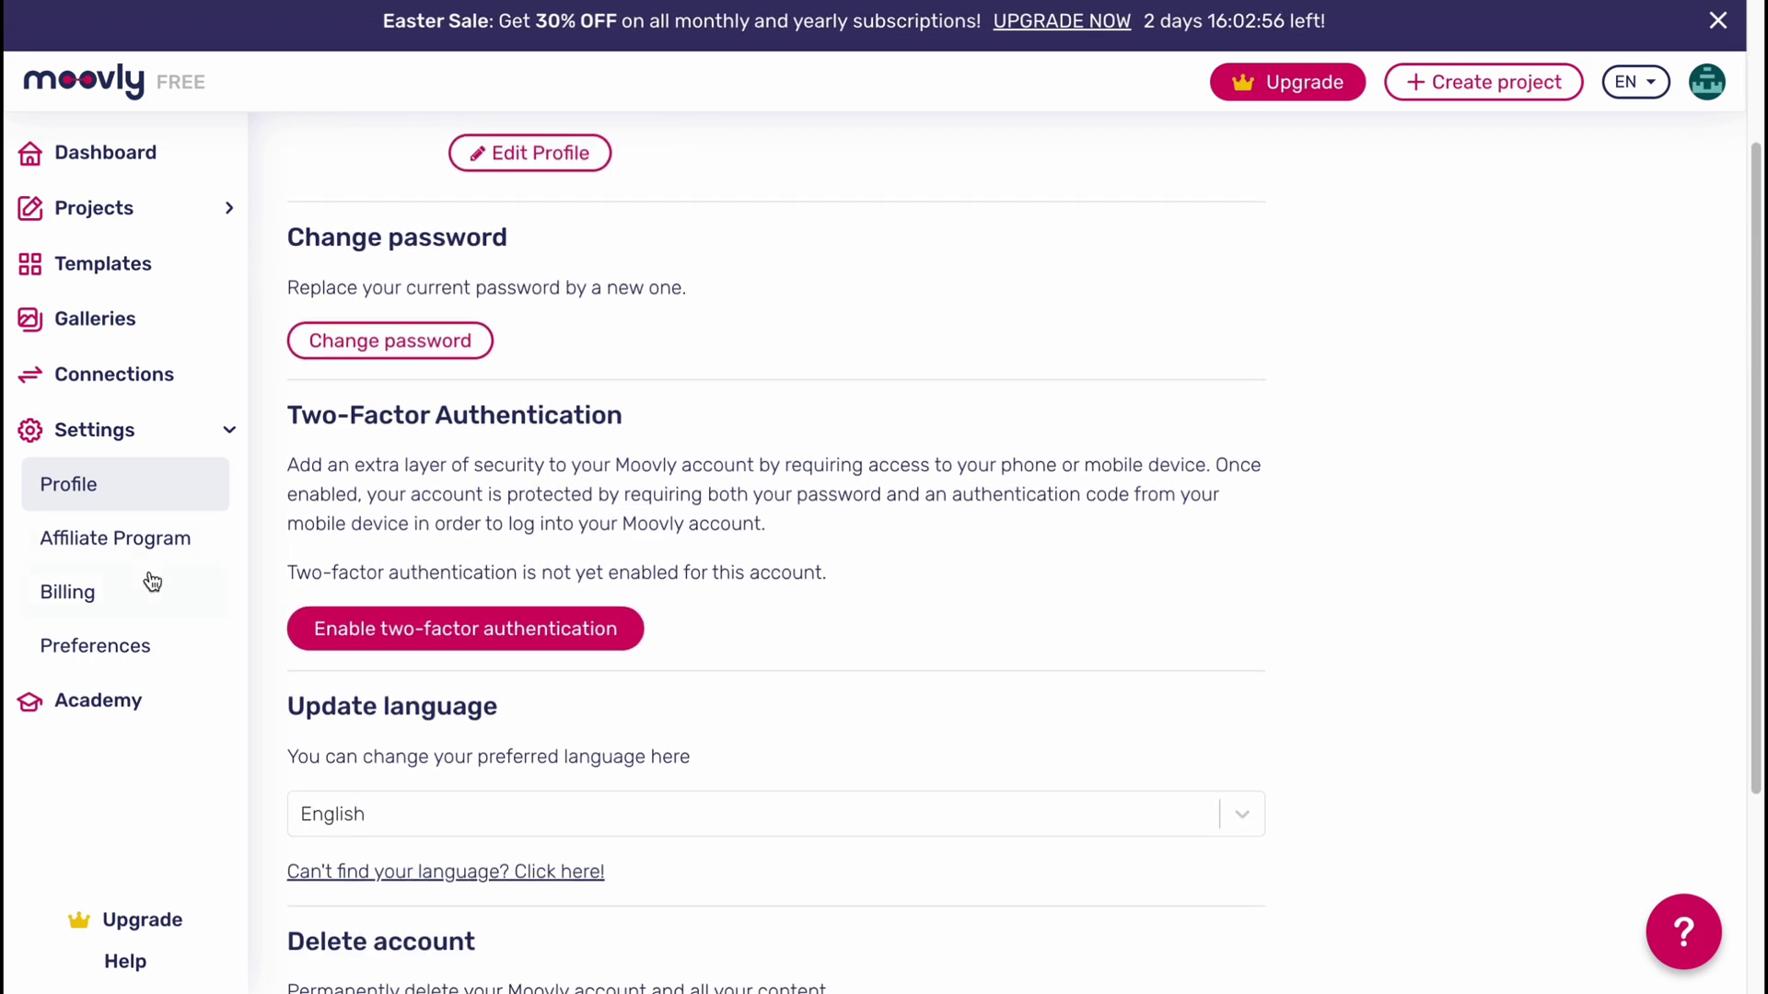
pyautogui.click(114, 547)
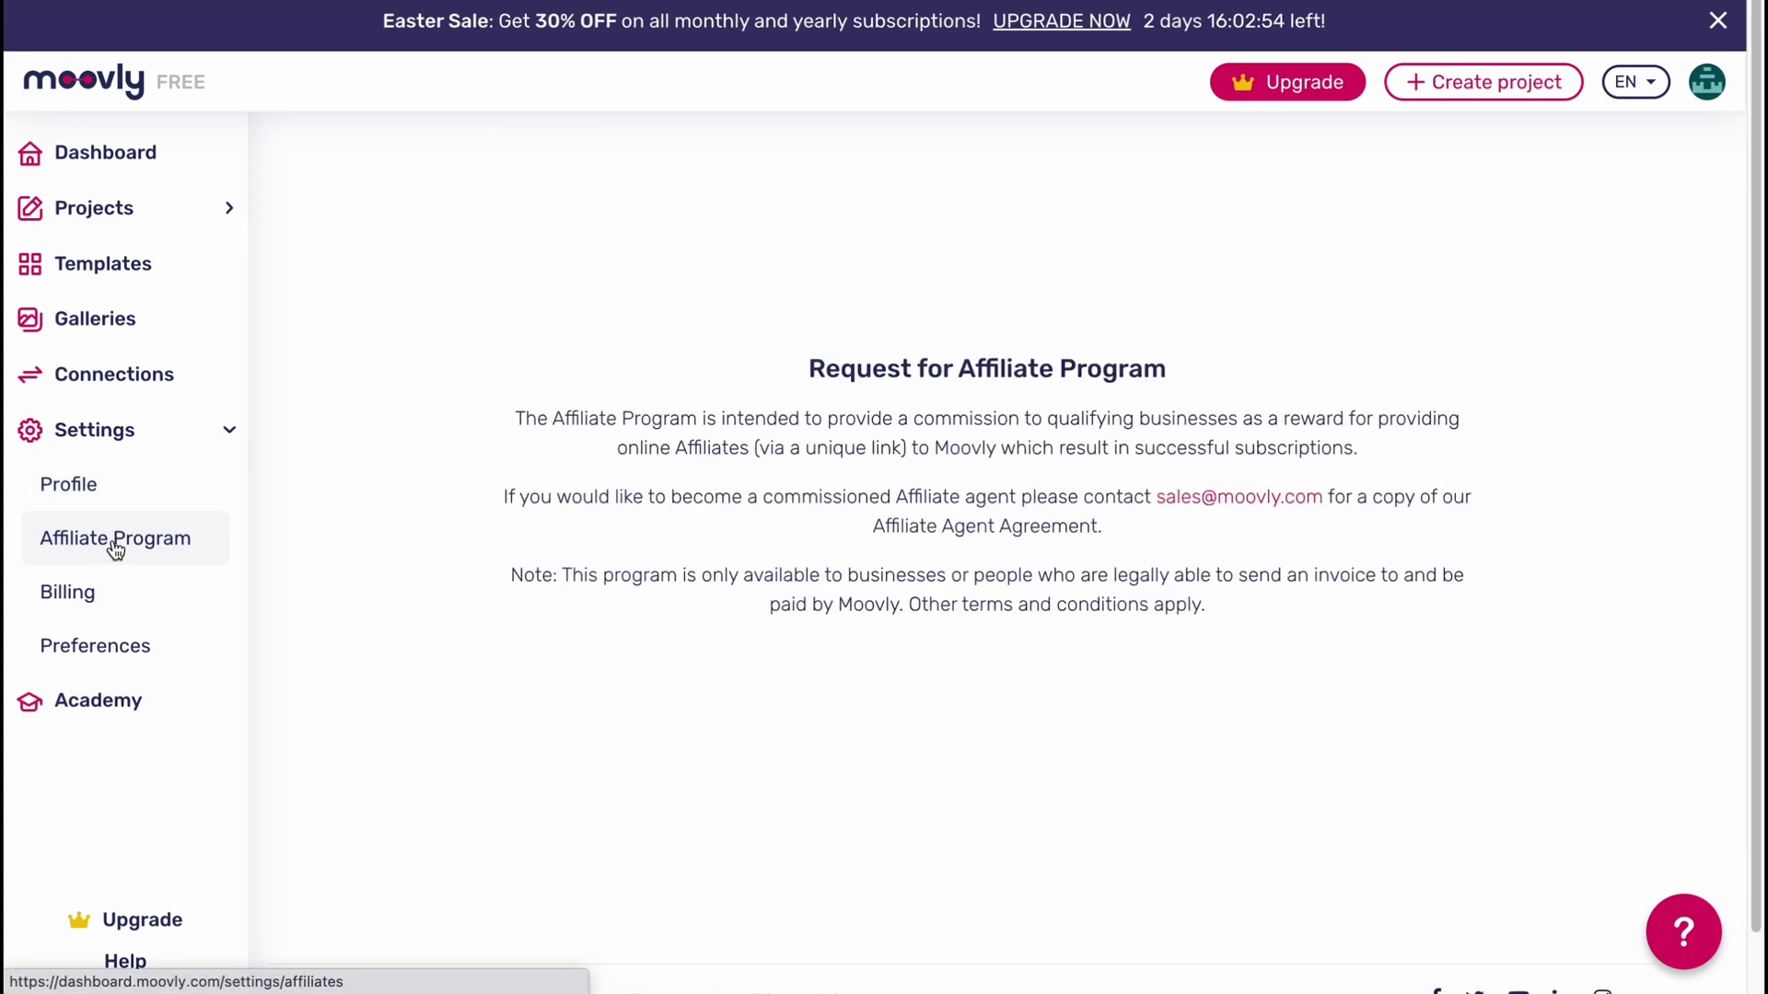
pyautogui.click(79, 602)
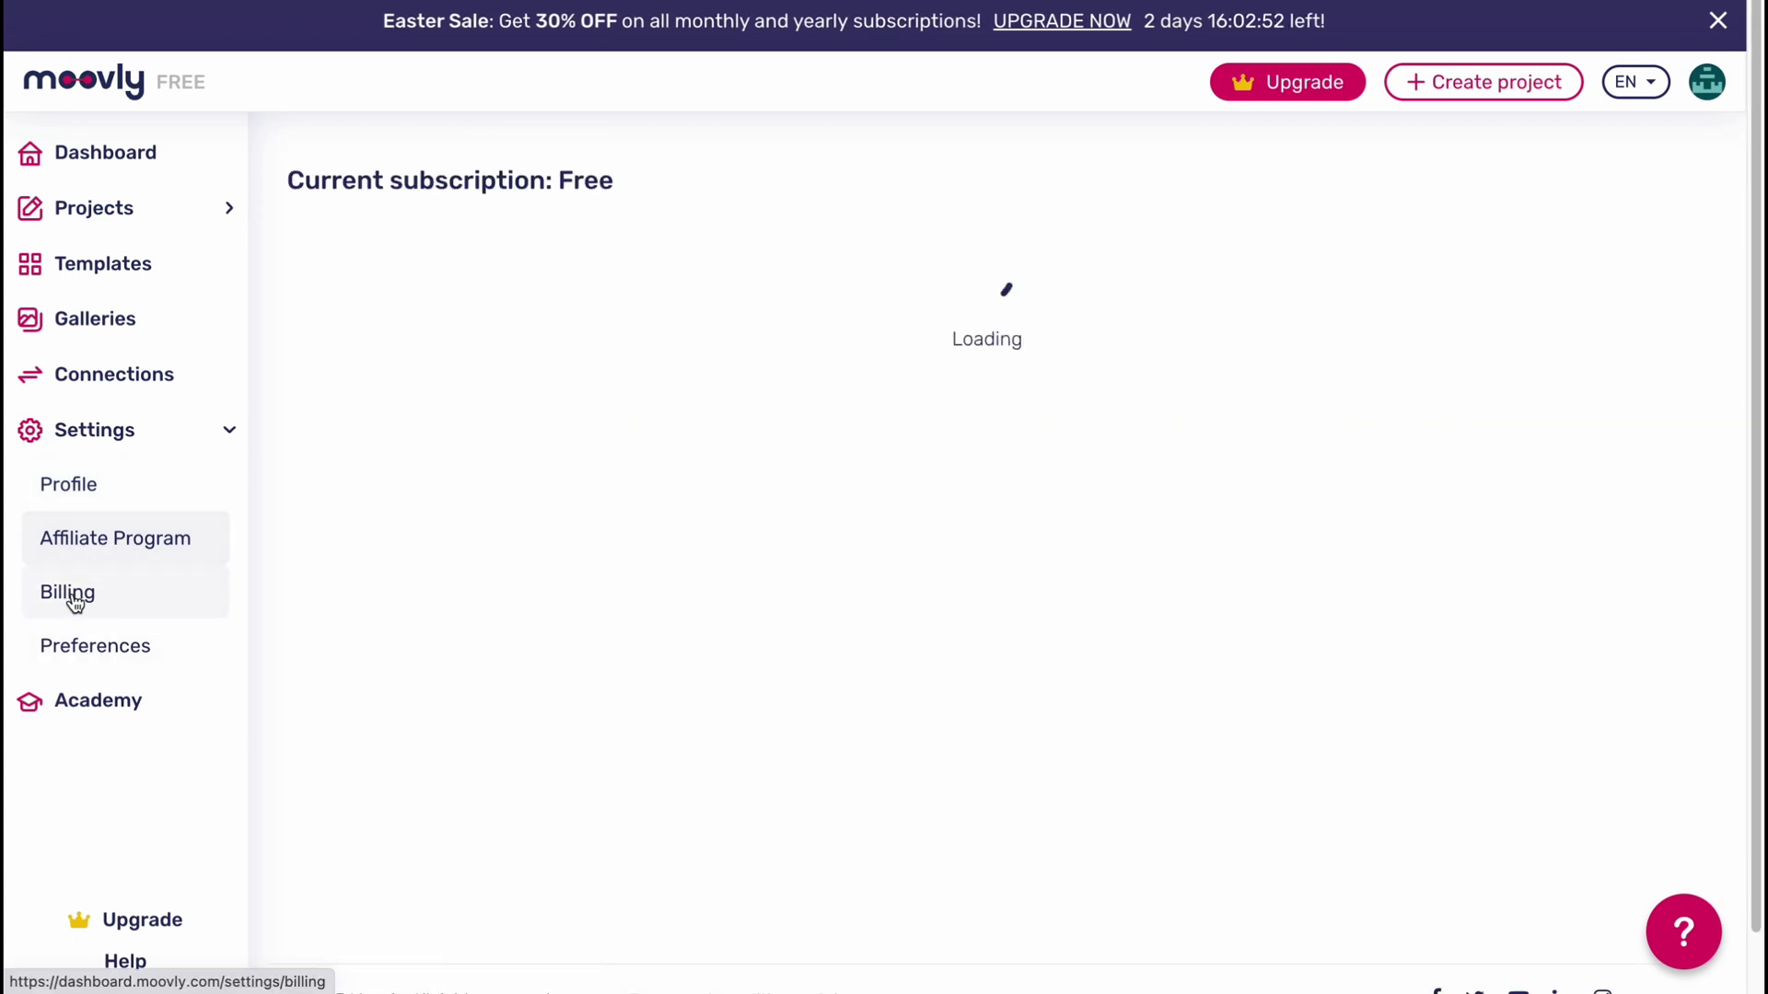
pyautogui.click(111, 155)
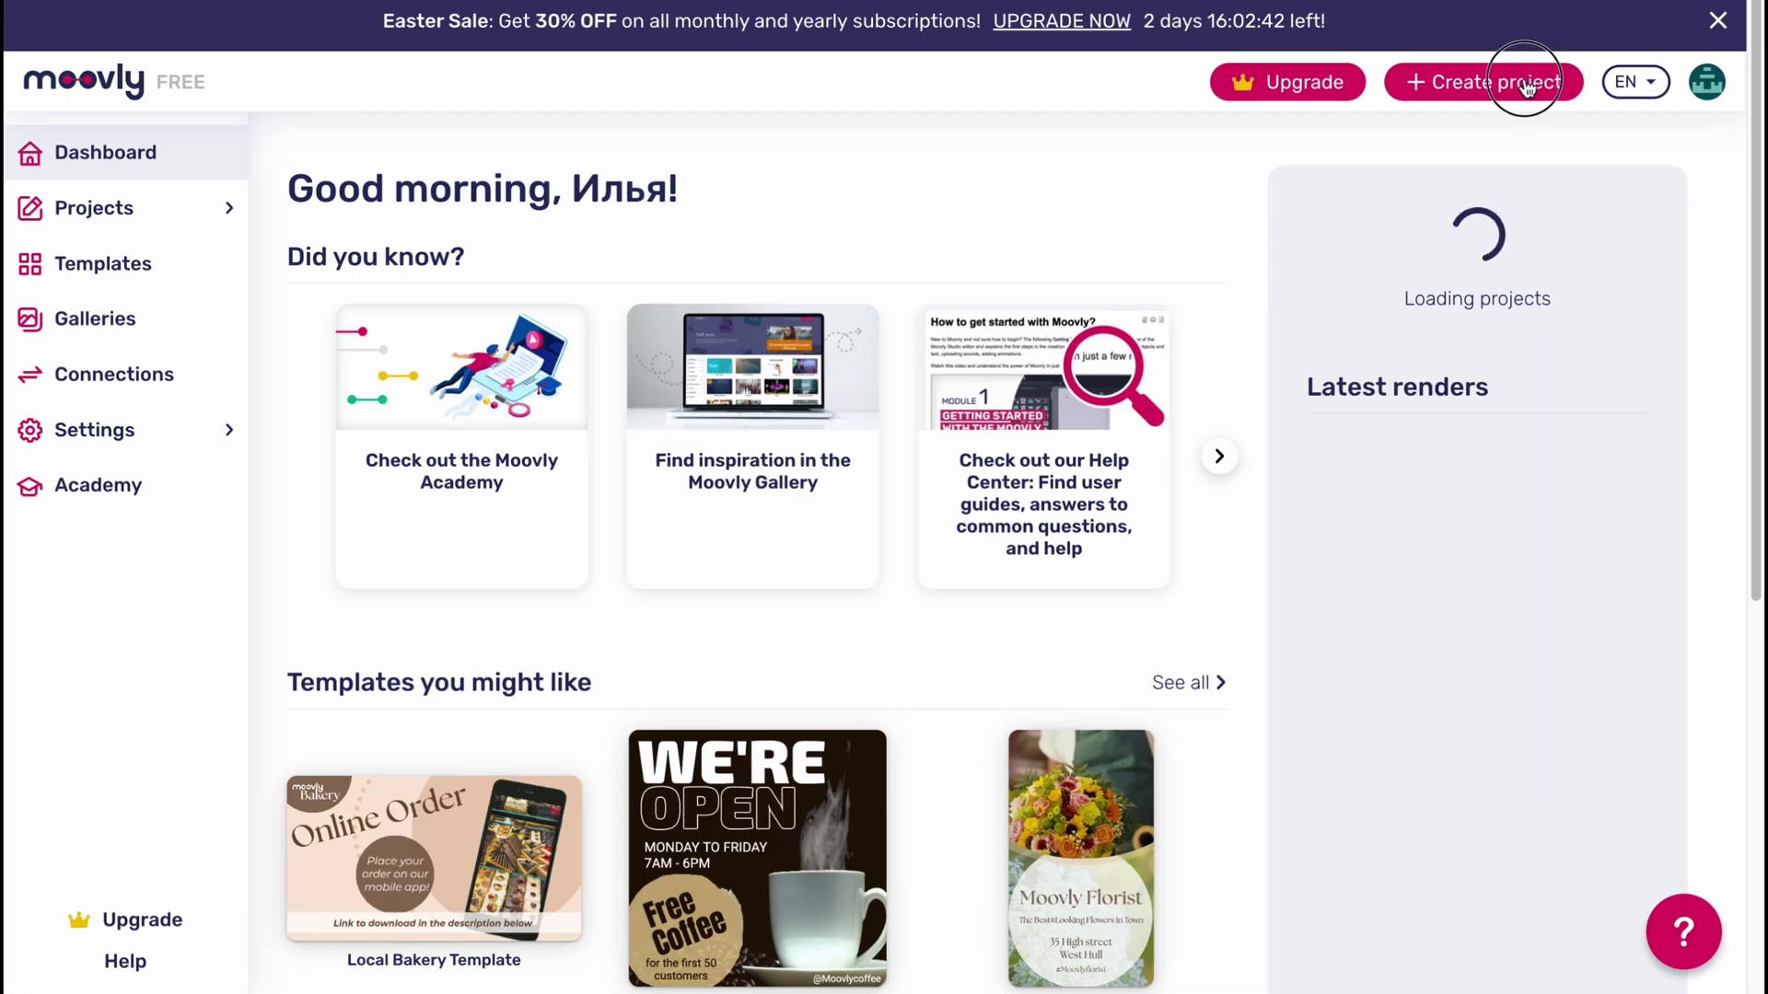
# Step: Start a new project with Create project
pyautogui.click(1527, 86)
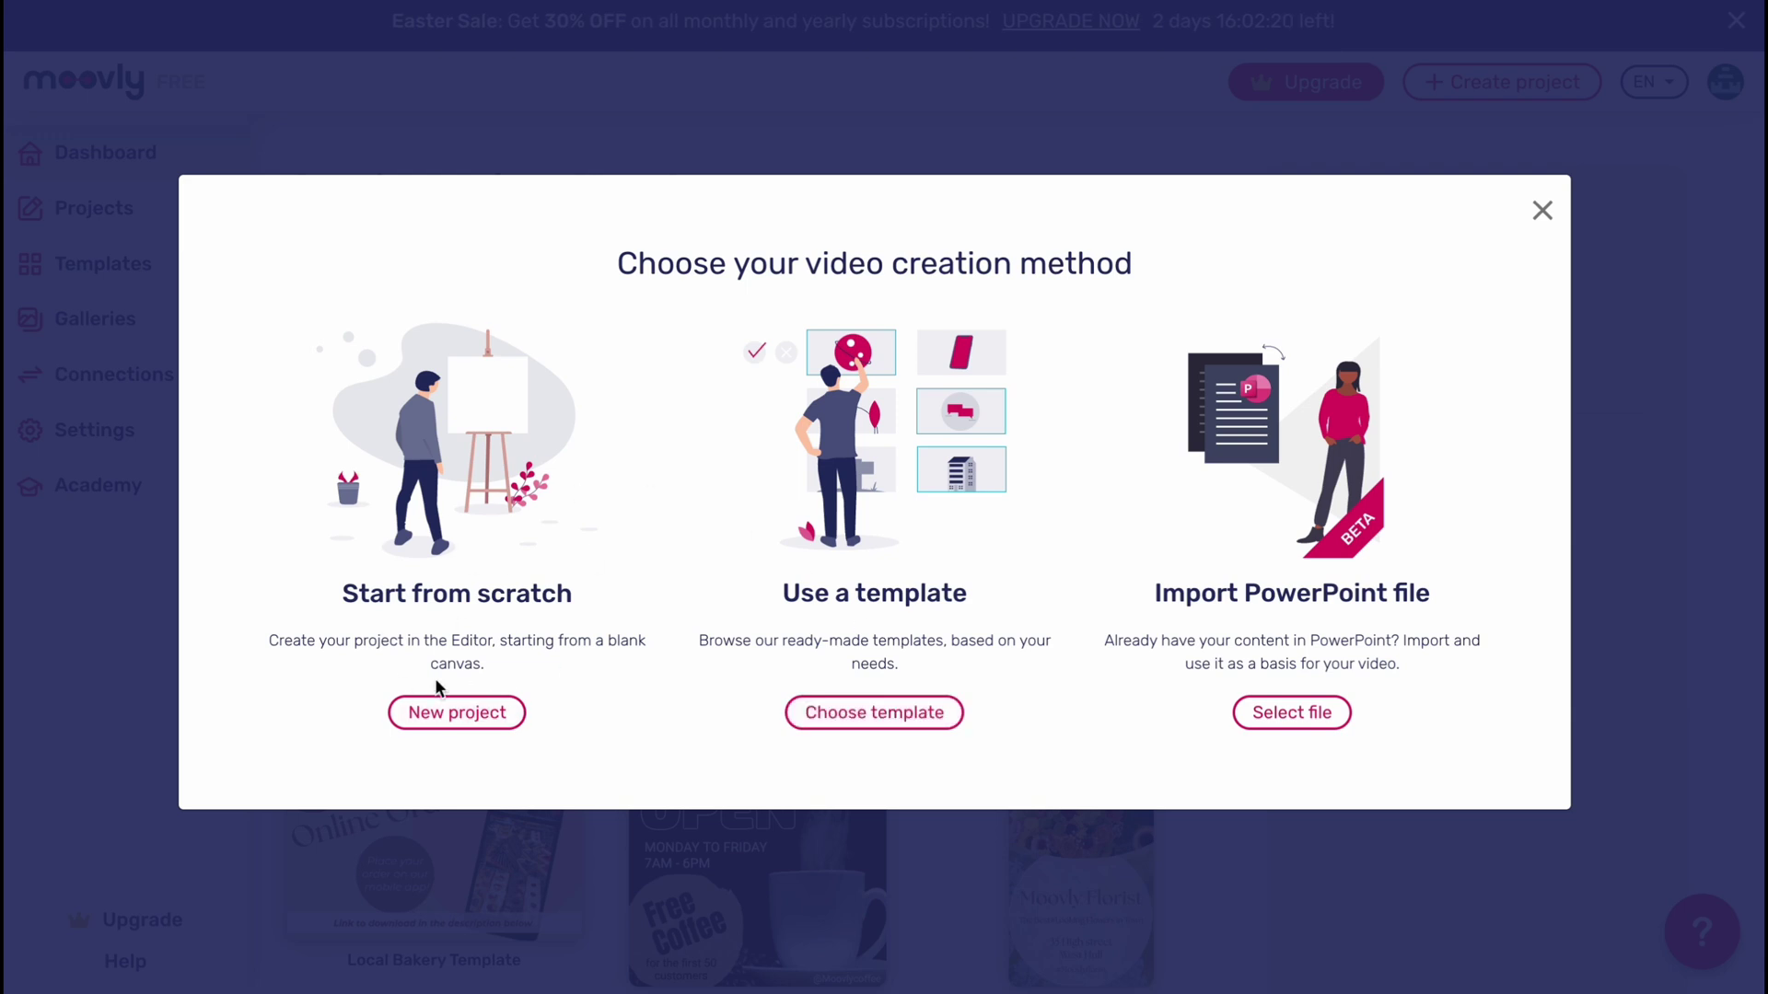
# Step: Take the template route and preview the 'Win a competition!' template
pyautogui.click(880, 728)
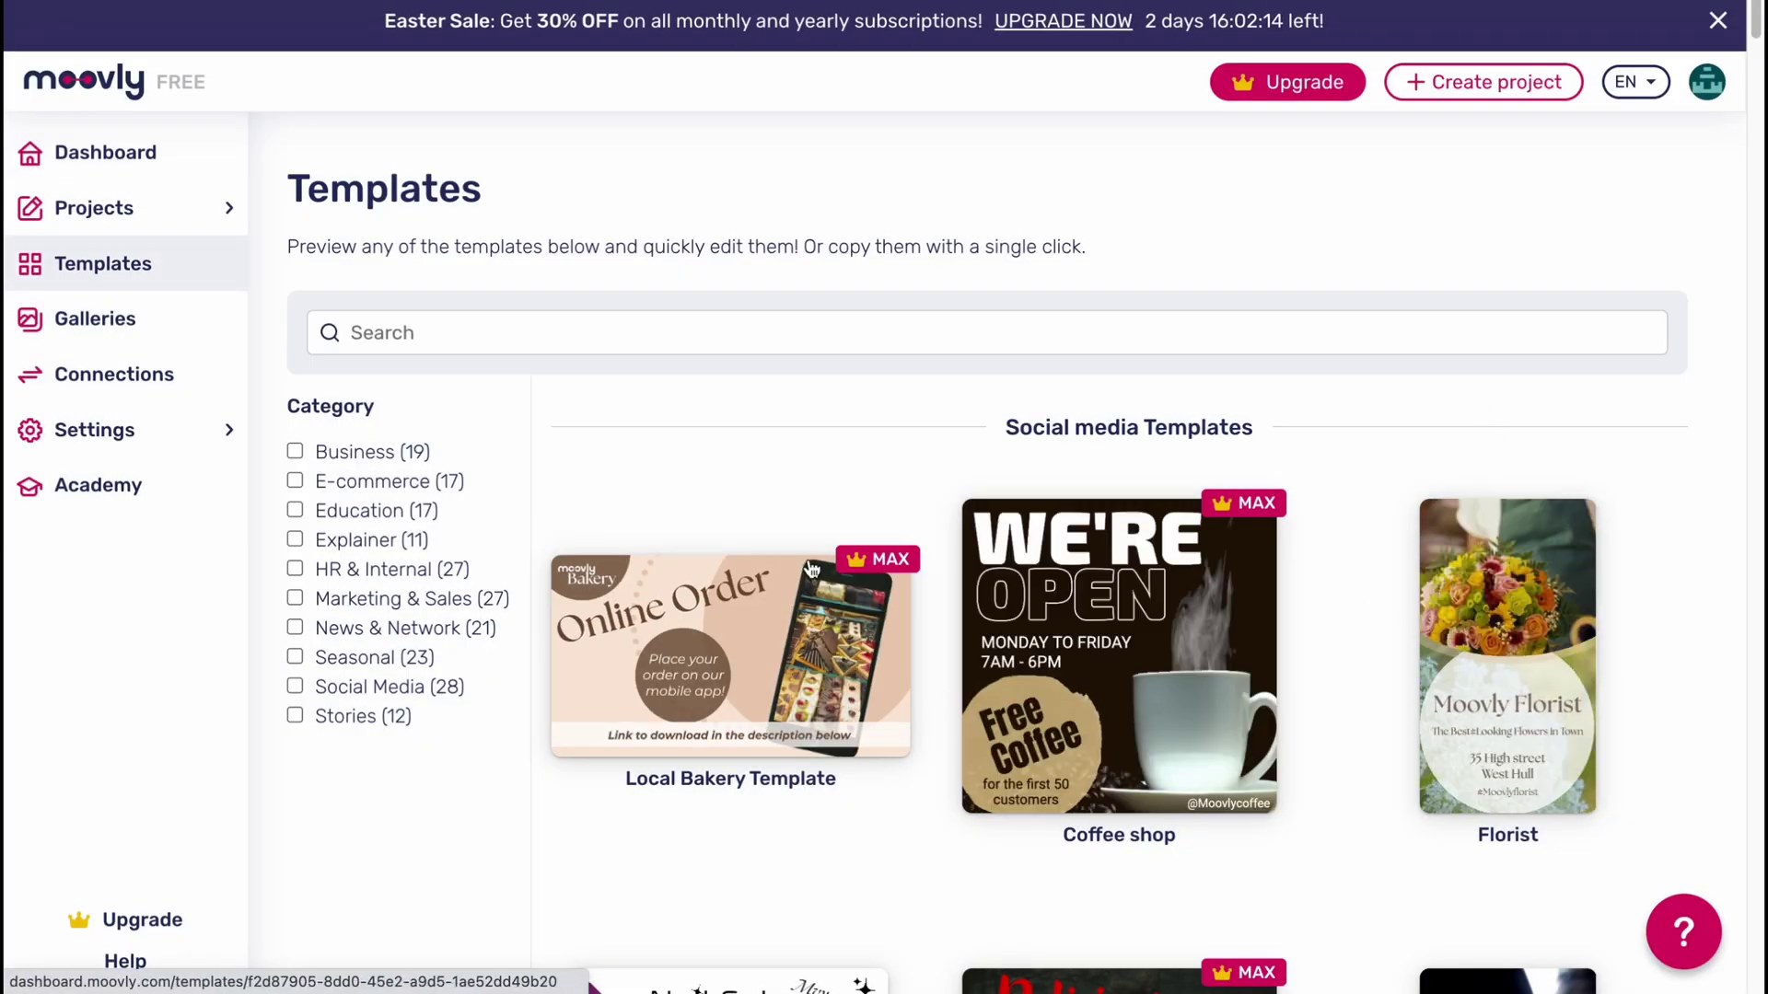
pyautogui.scroll(-1, 1188, 702)
pyautogui.scroll(-4, 1189, 703)
pyautogui.scroll(-4, 1181, 700)
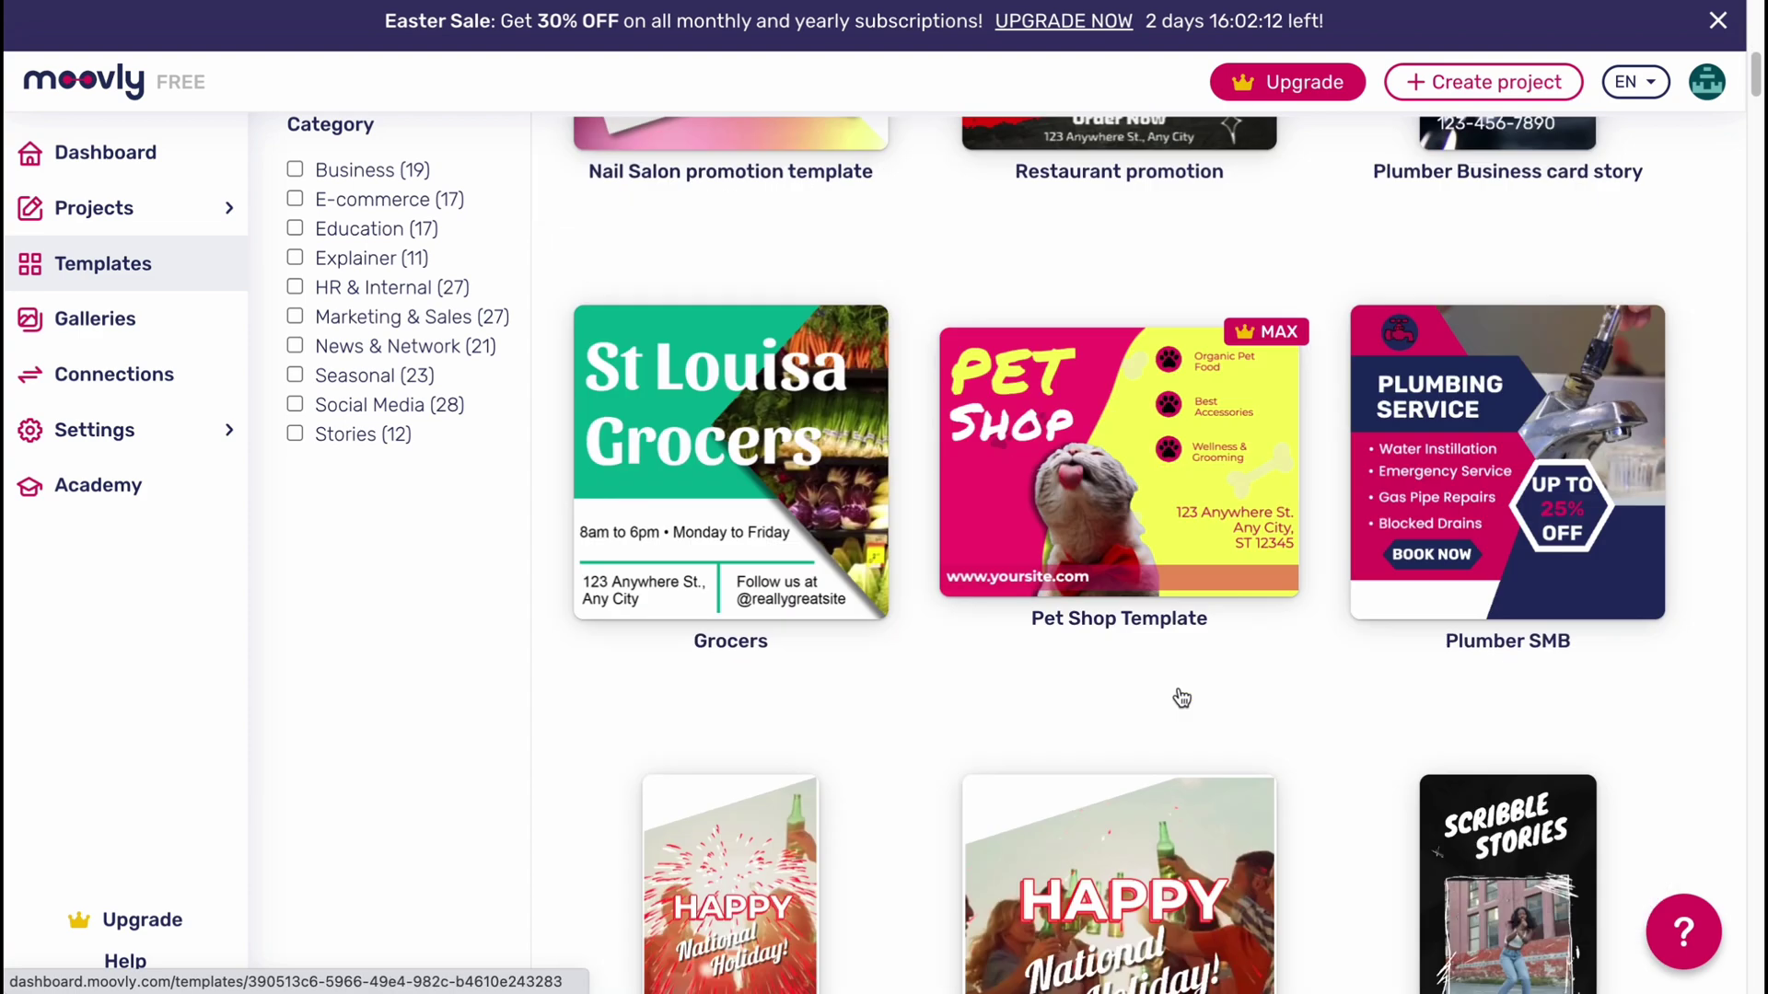
pyautogui.scroll(-3, 1176, 698)
pyautogui.scroll(1, 1175, 695)
pyautogui.scroll(1, 1175, 698)
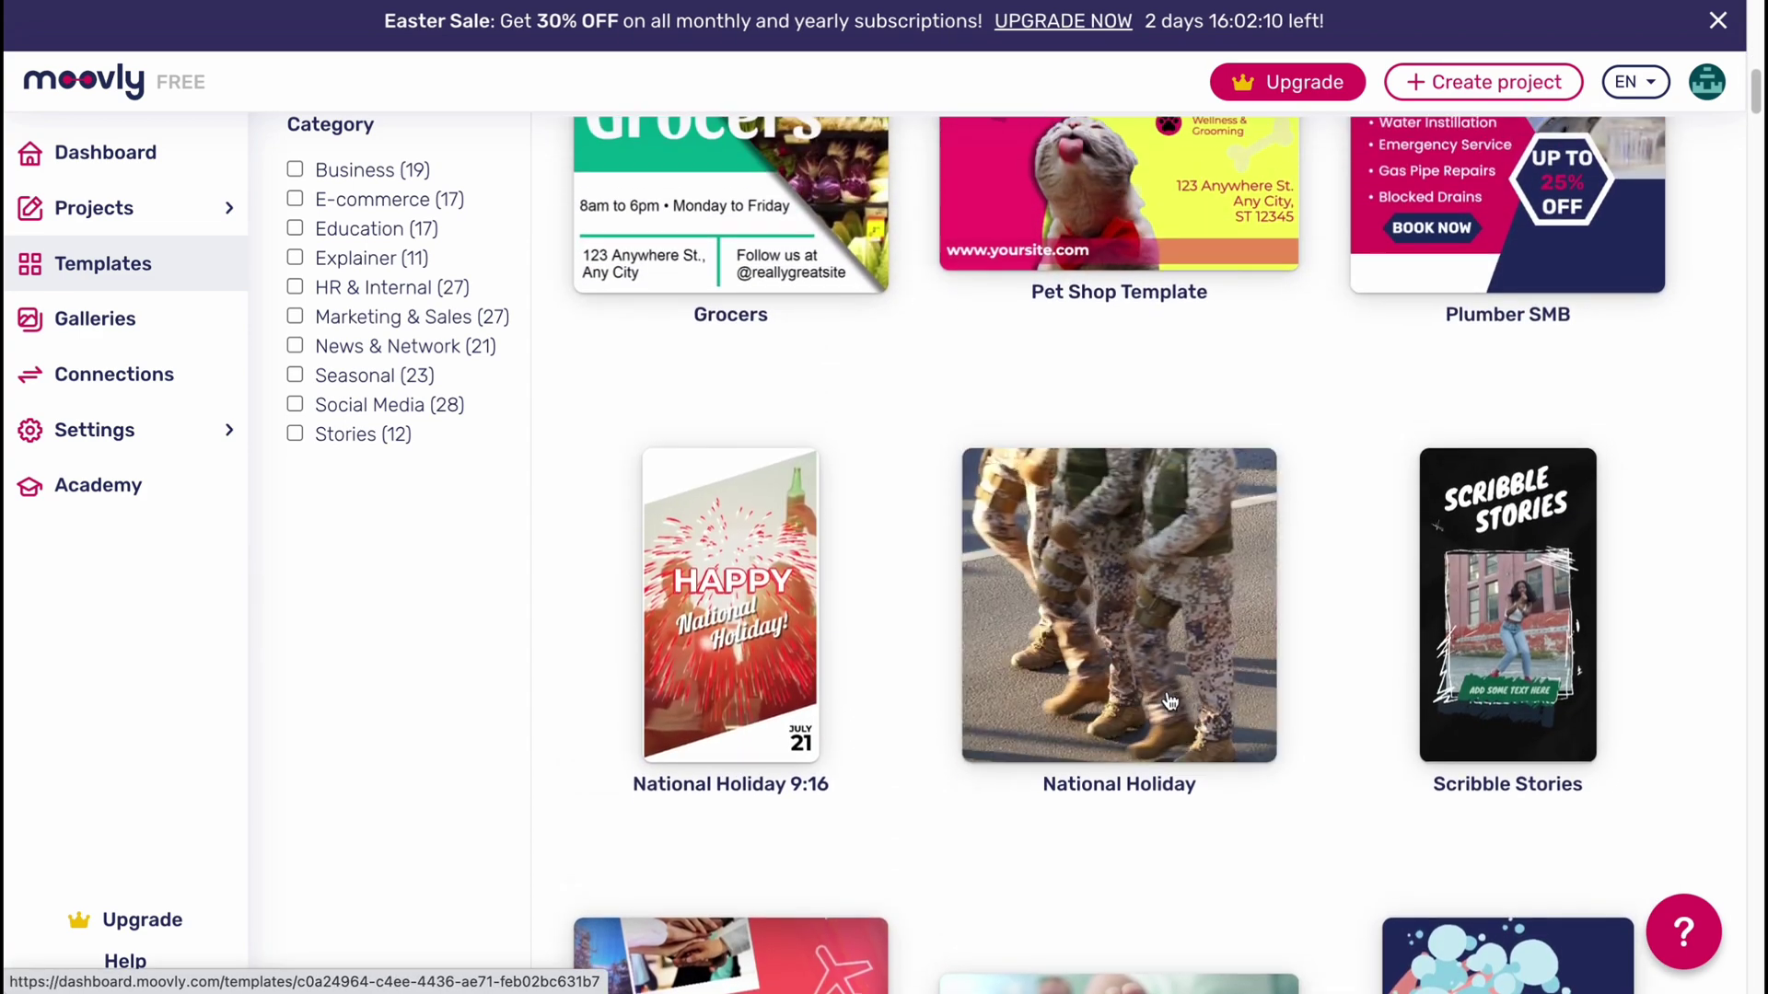
pyautogui.scroll(4, 1175, 704)
pyautogui.scroll(-1, 1174, 709)
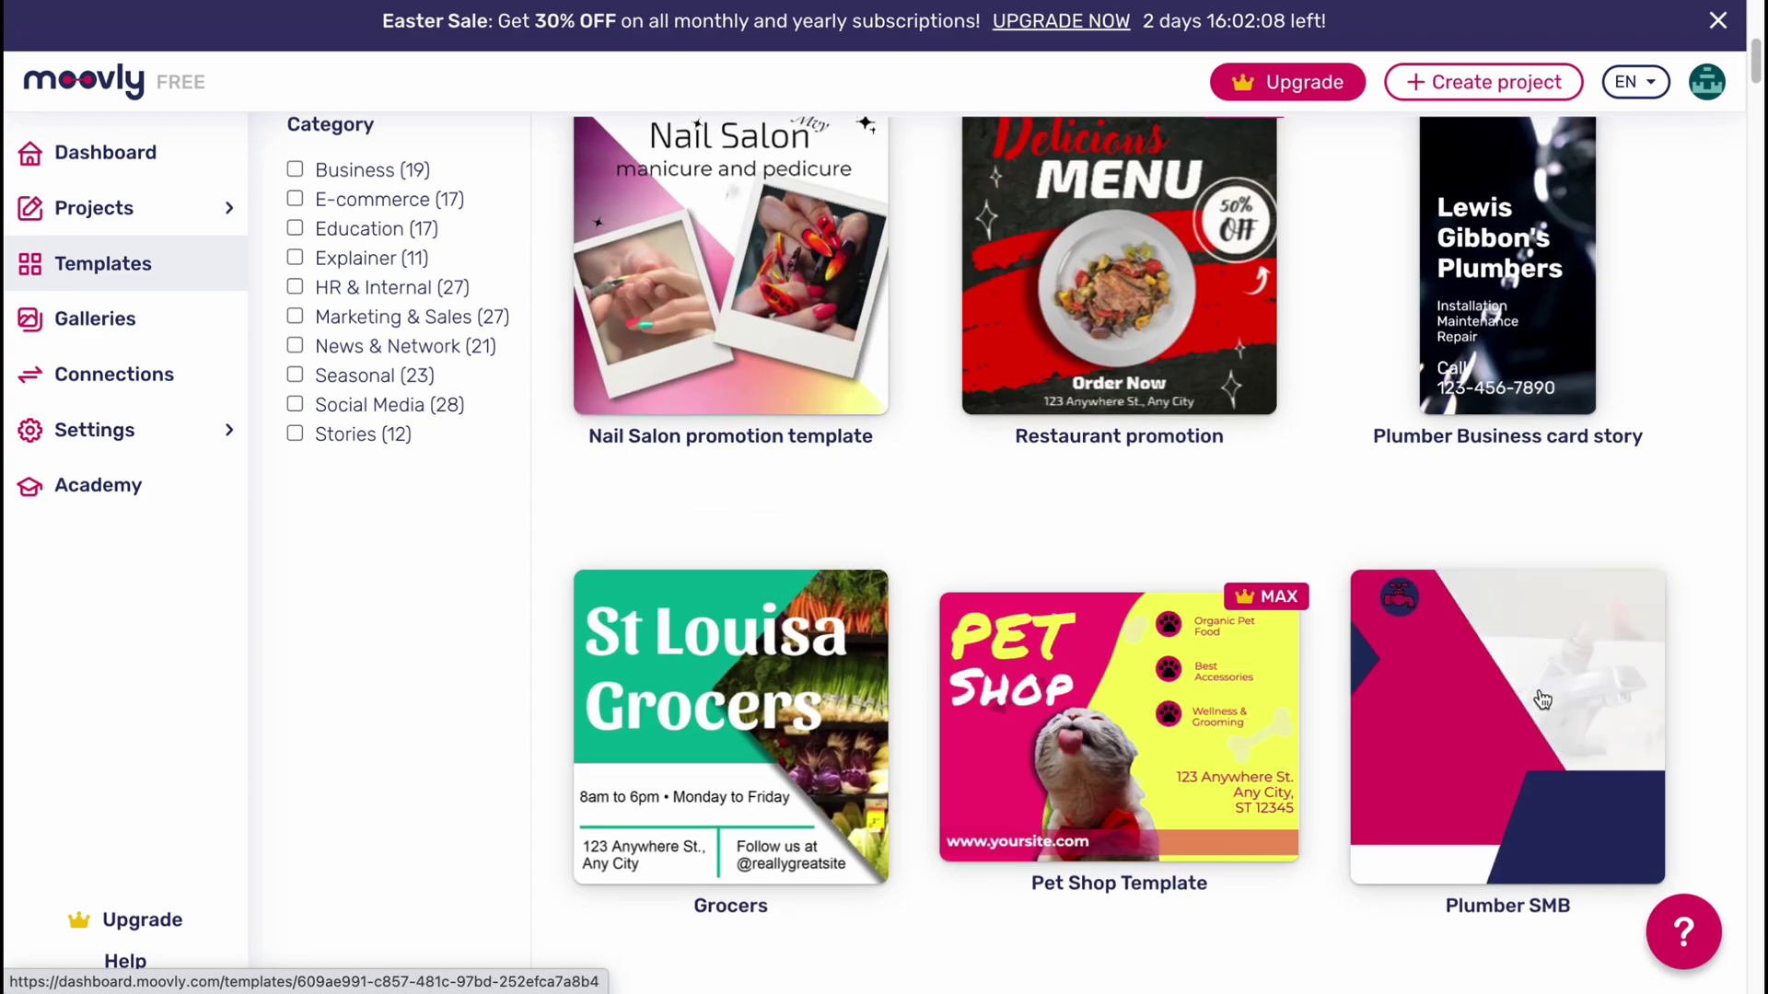
pyautogui.scroll(-1, 1176, 726)
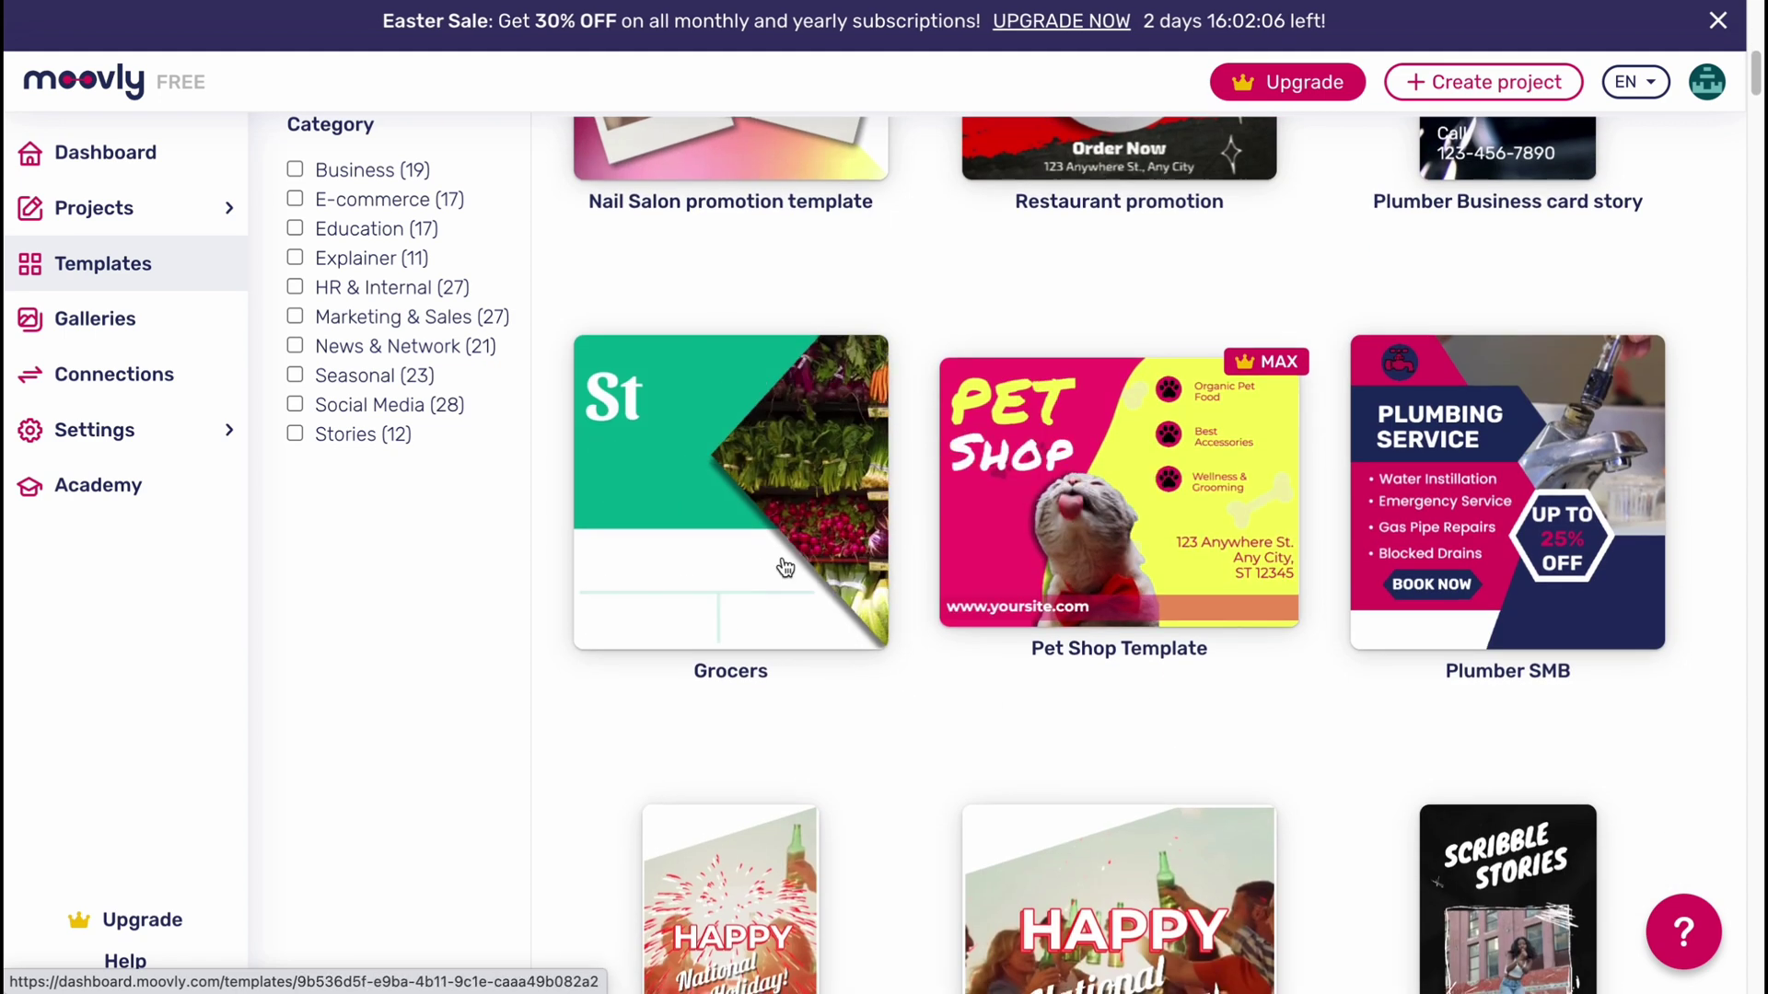
pyautogui.scroll(-6, 904, 716)
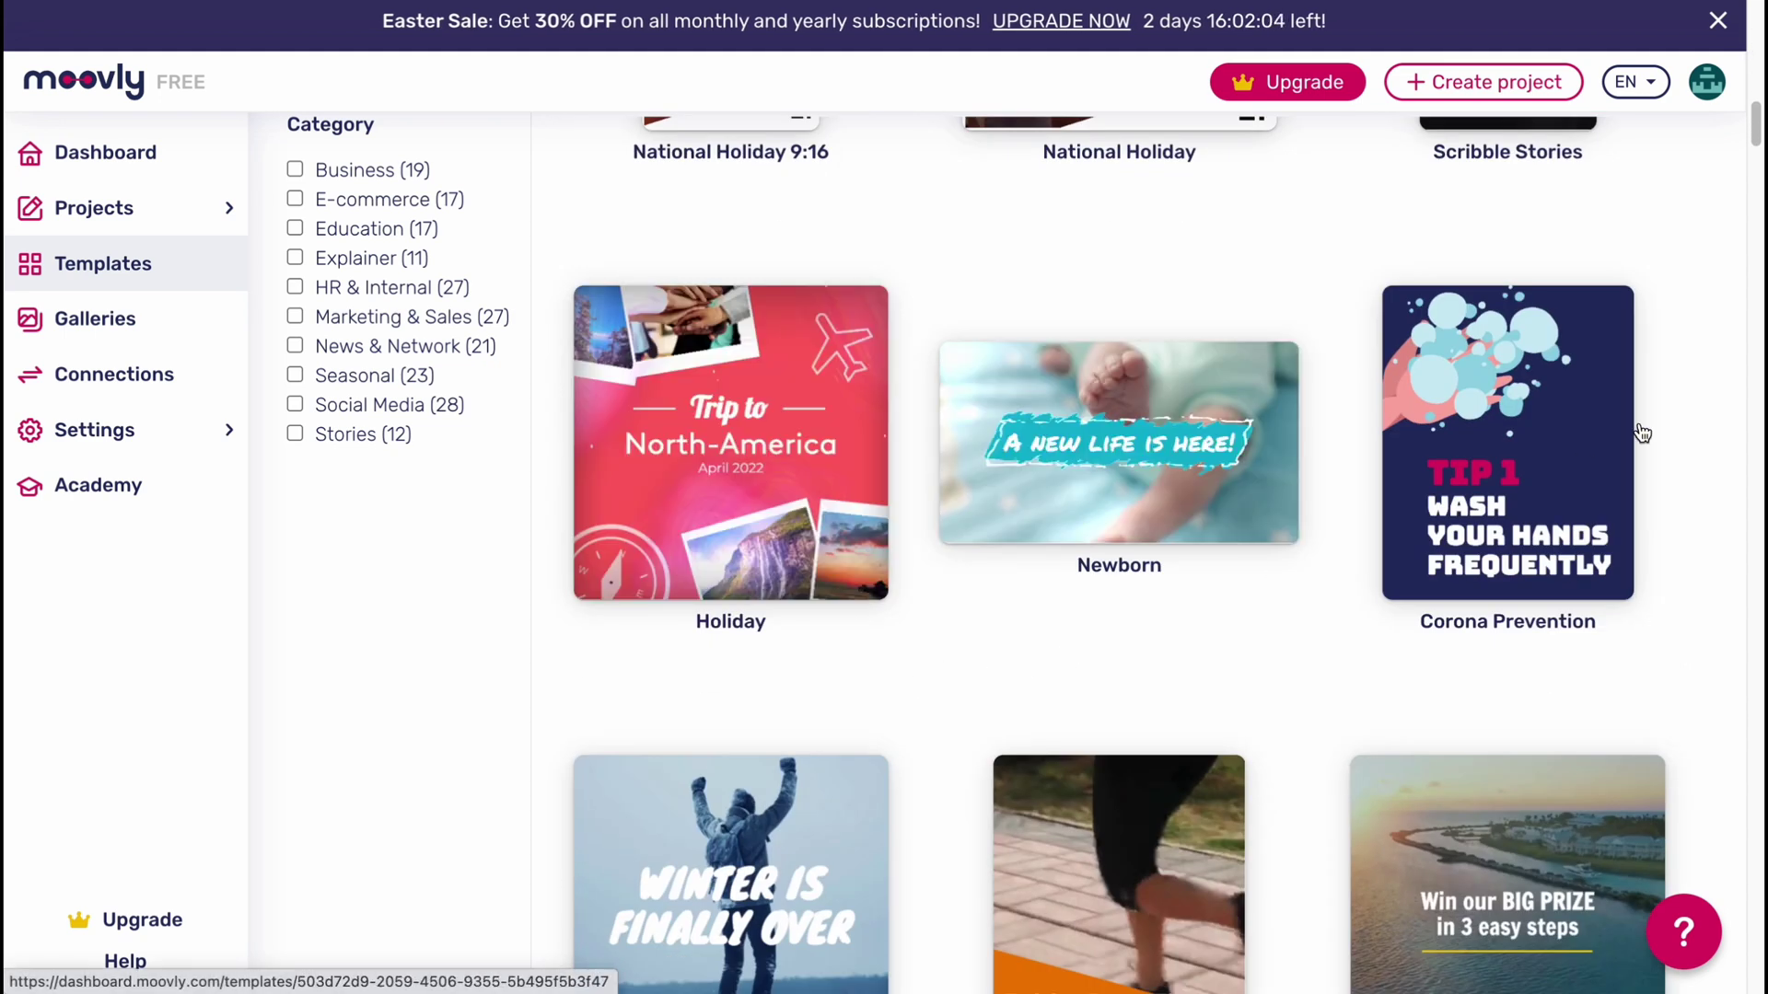
pyautogui.moveTo(1507, 442)
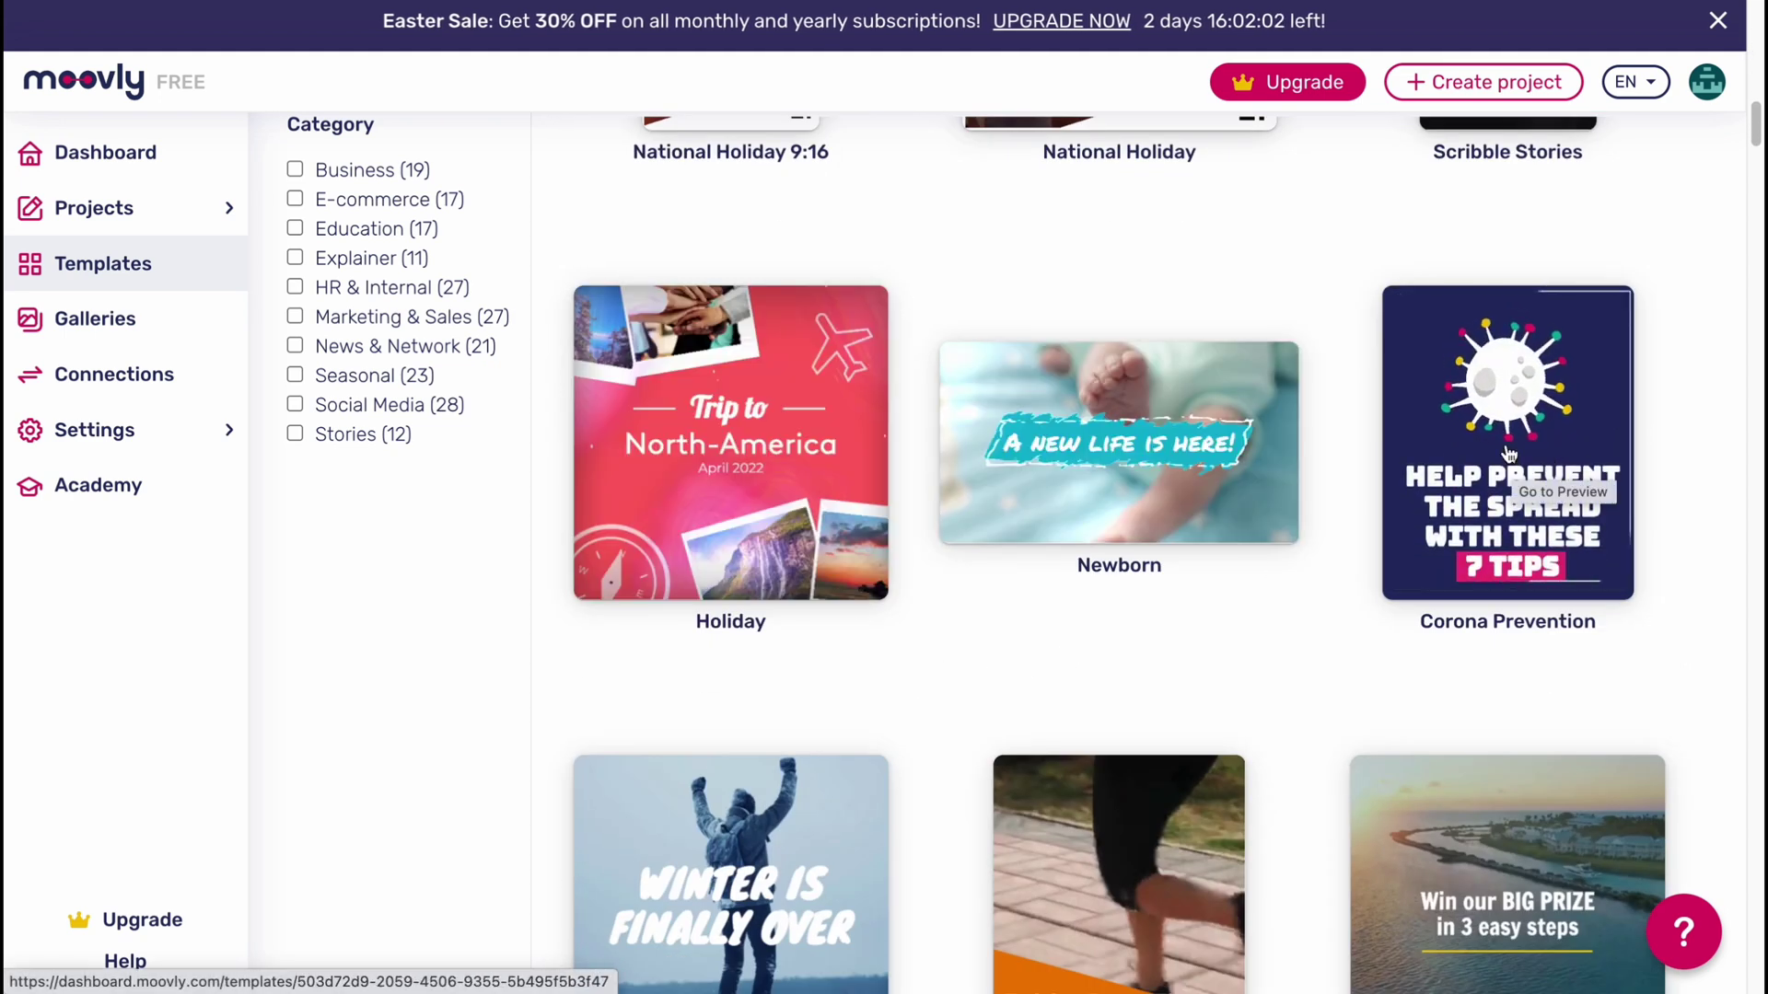
pyautogui.scroll(-3, 1509, 487)
pyautogui.moveTo(1507, 355)
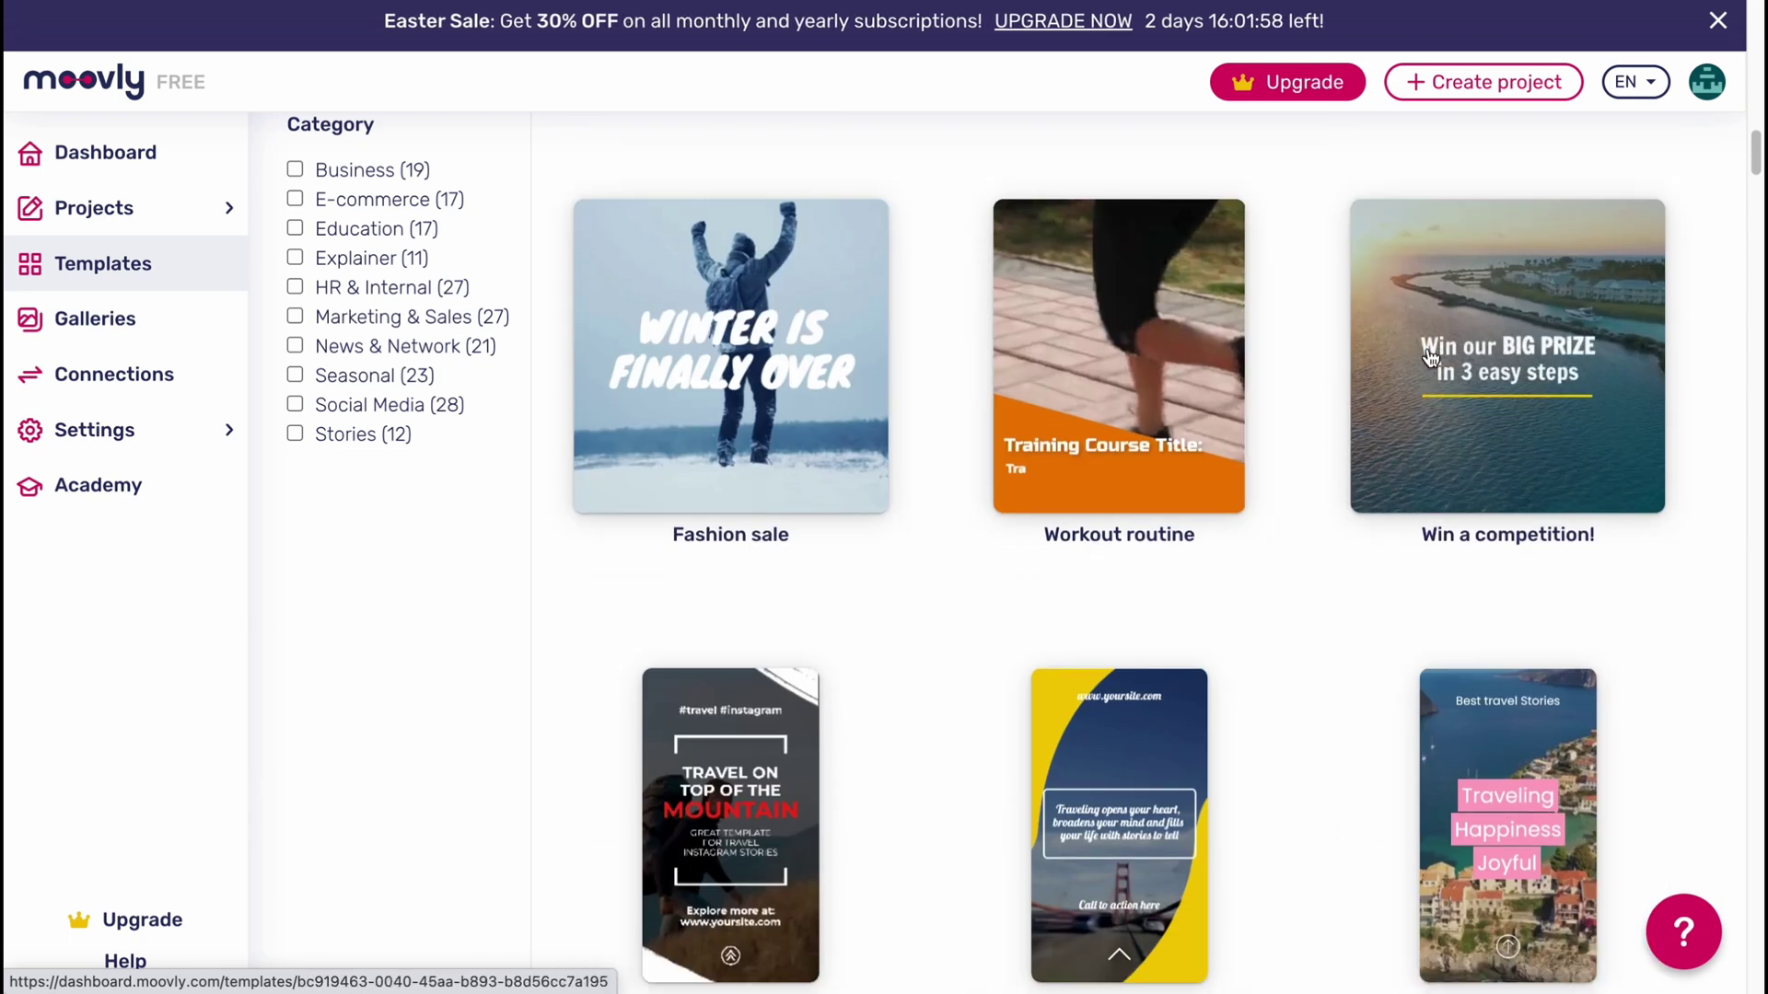
pyautogui.click(1547, 461)
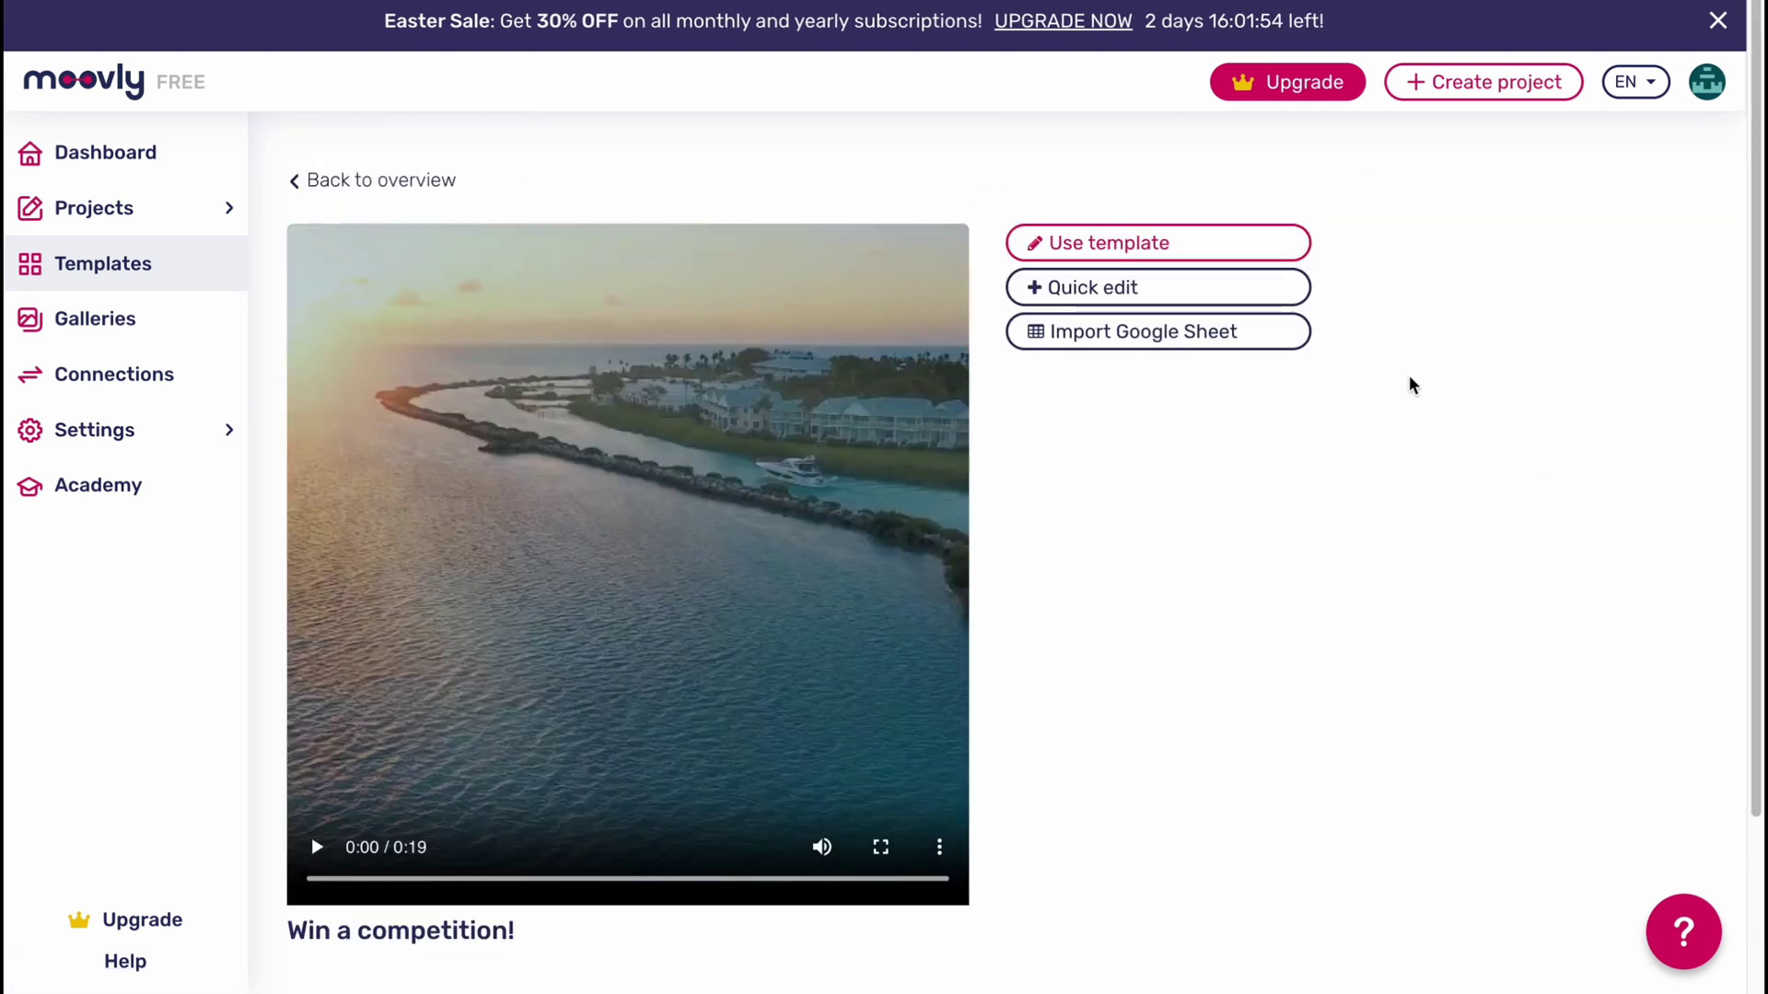
# Step: Copy the template via Use template and edit 'Win a competition! [Copy]' from My Projects
pyautogui.click(1077, 249)
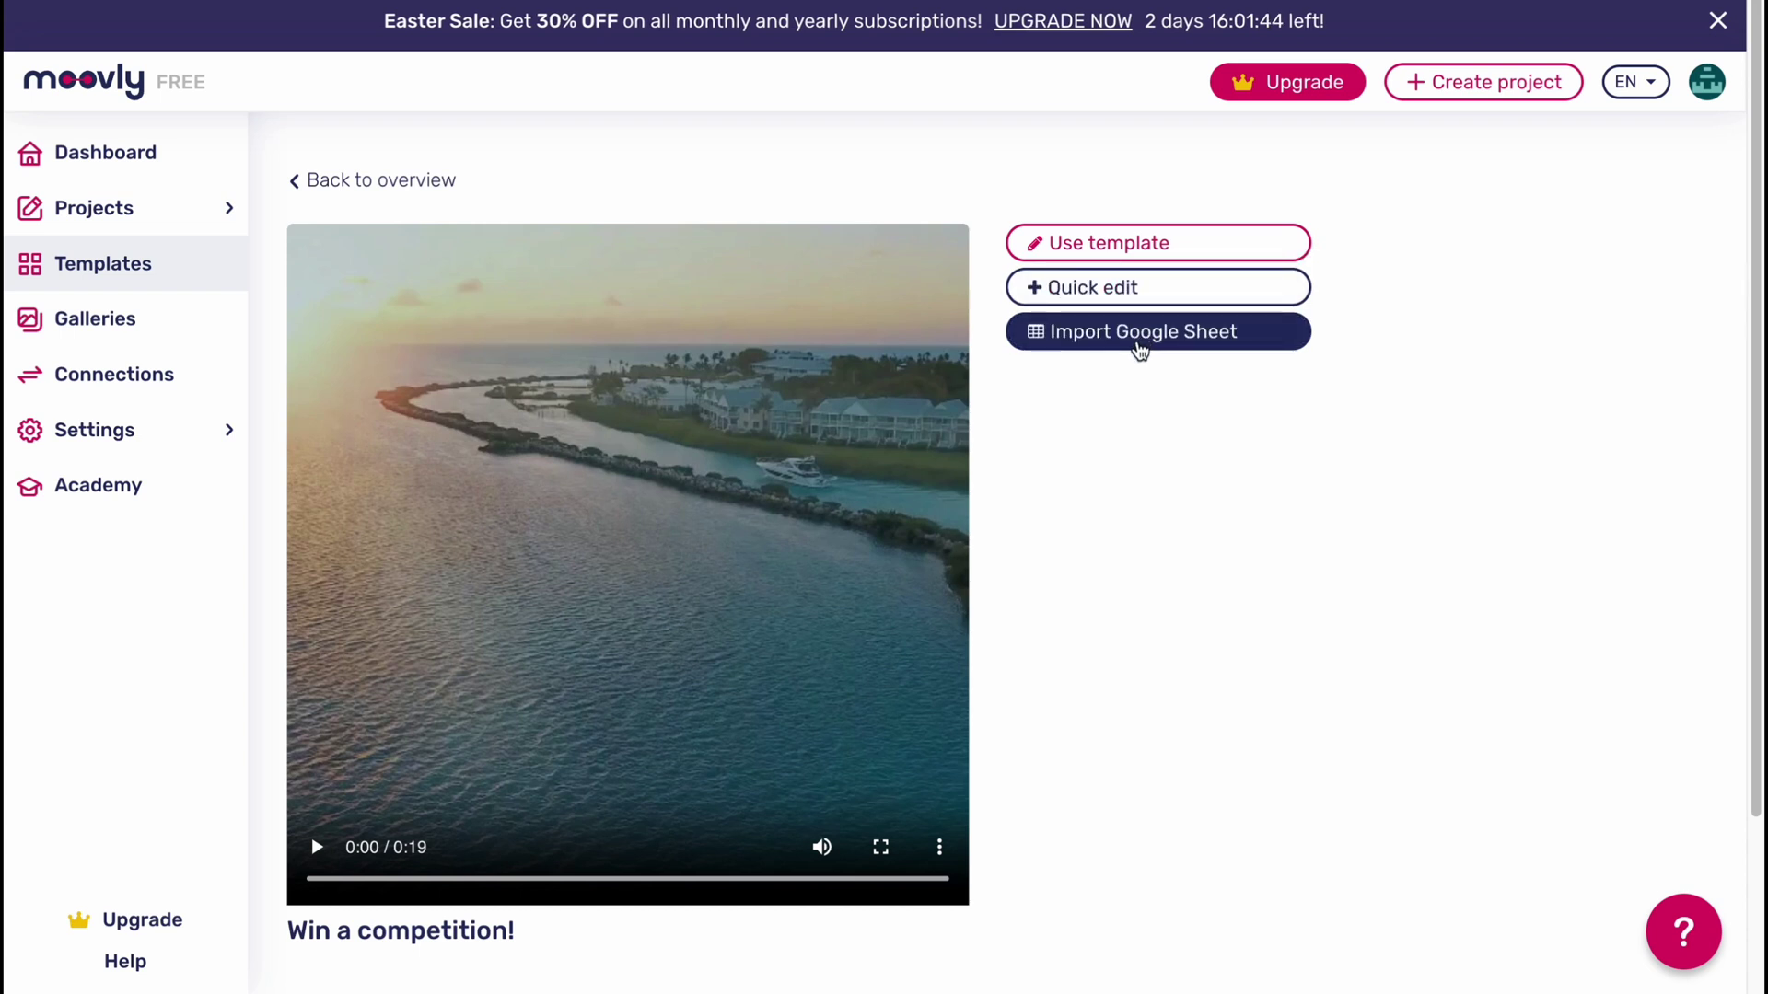
pyautogui.scroll(-1, 1117, 525)
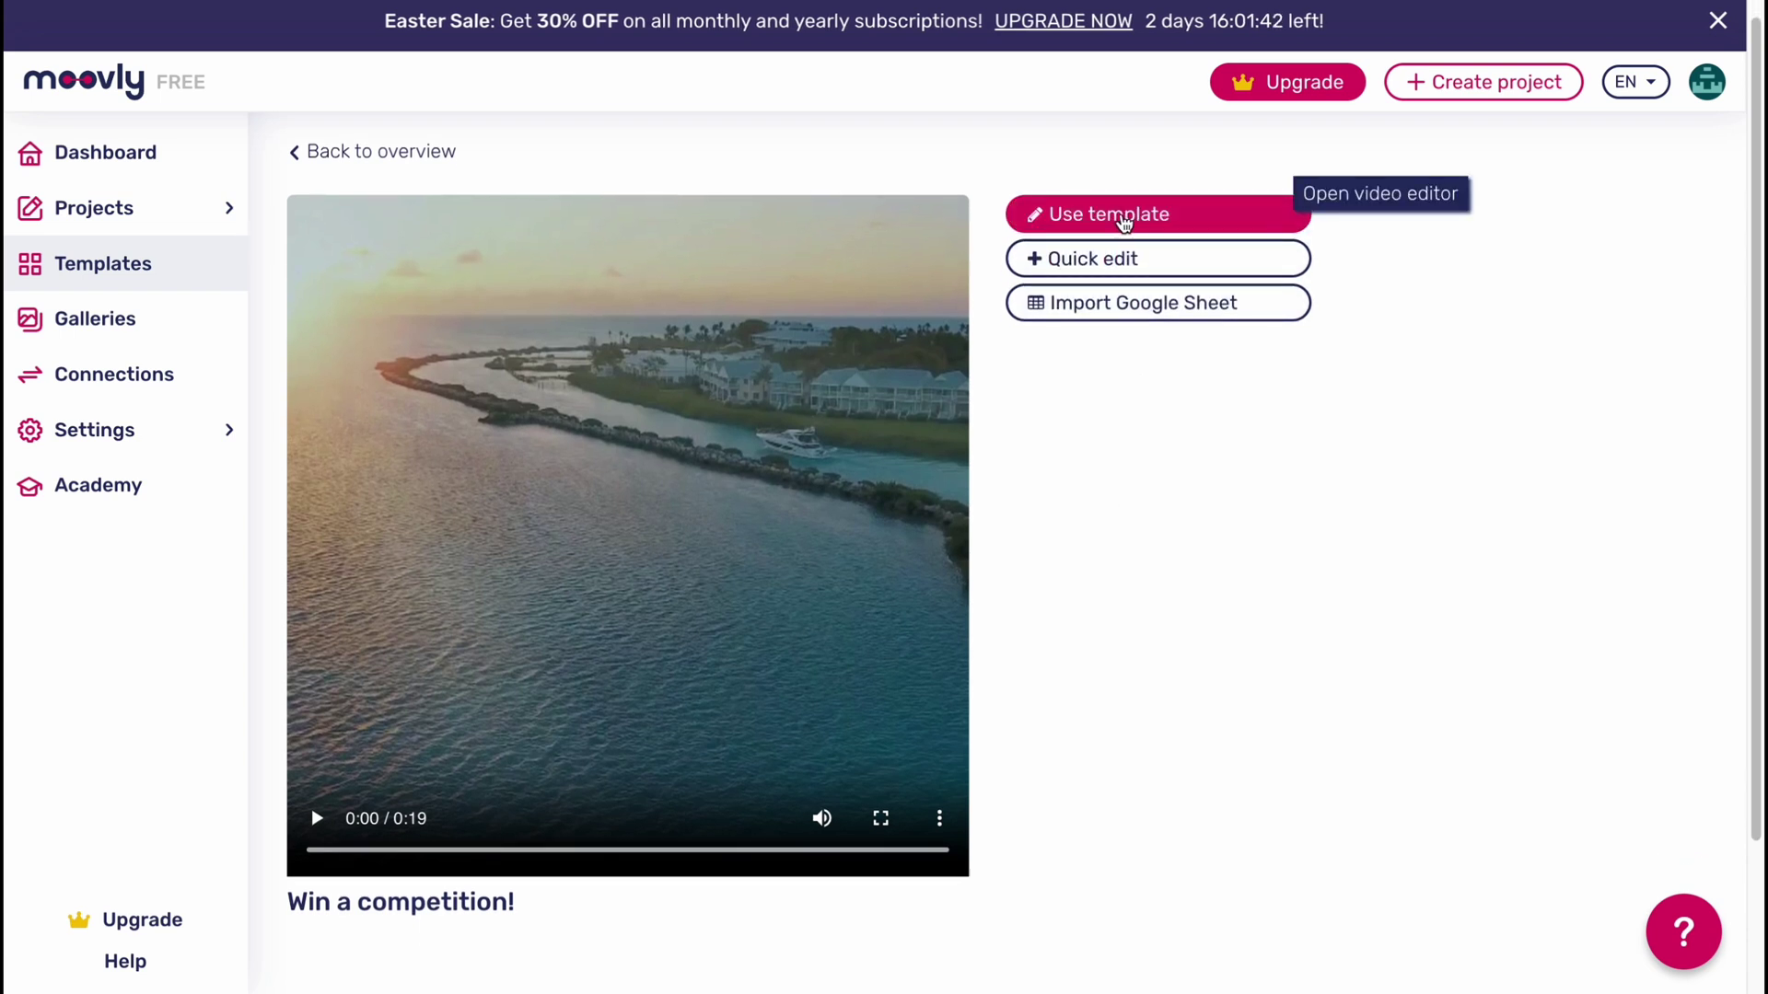
pyautogui.click(1137, 228)
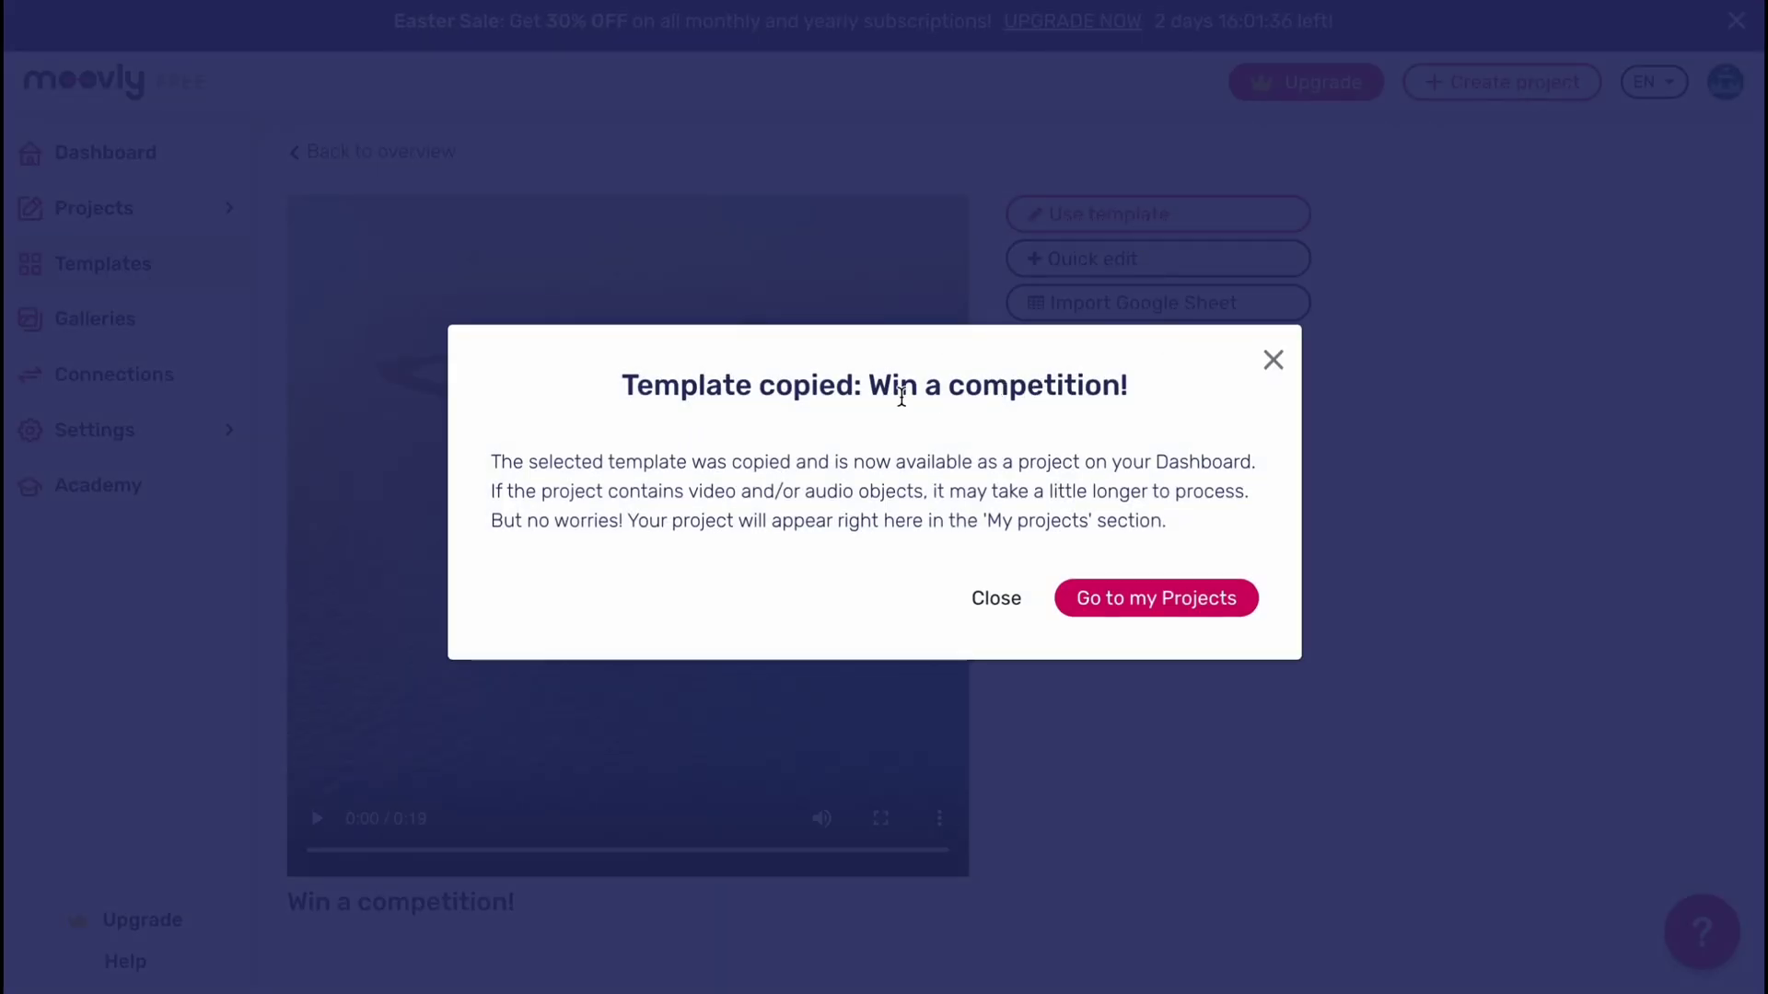
pyautogui.click(1145, 604)
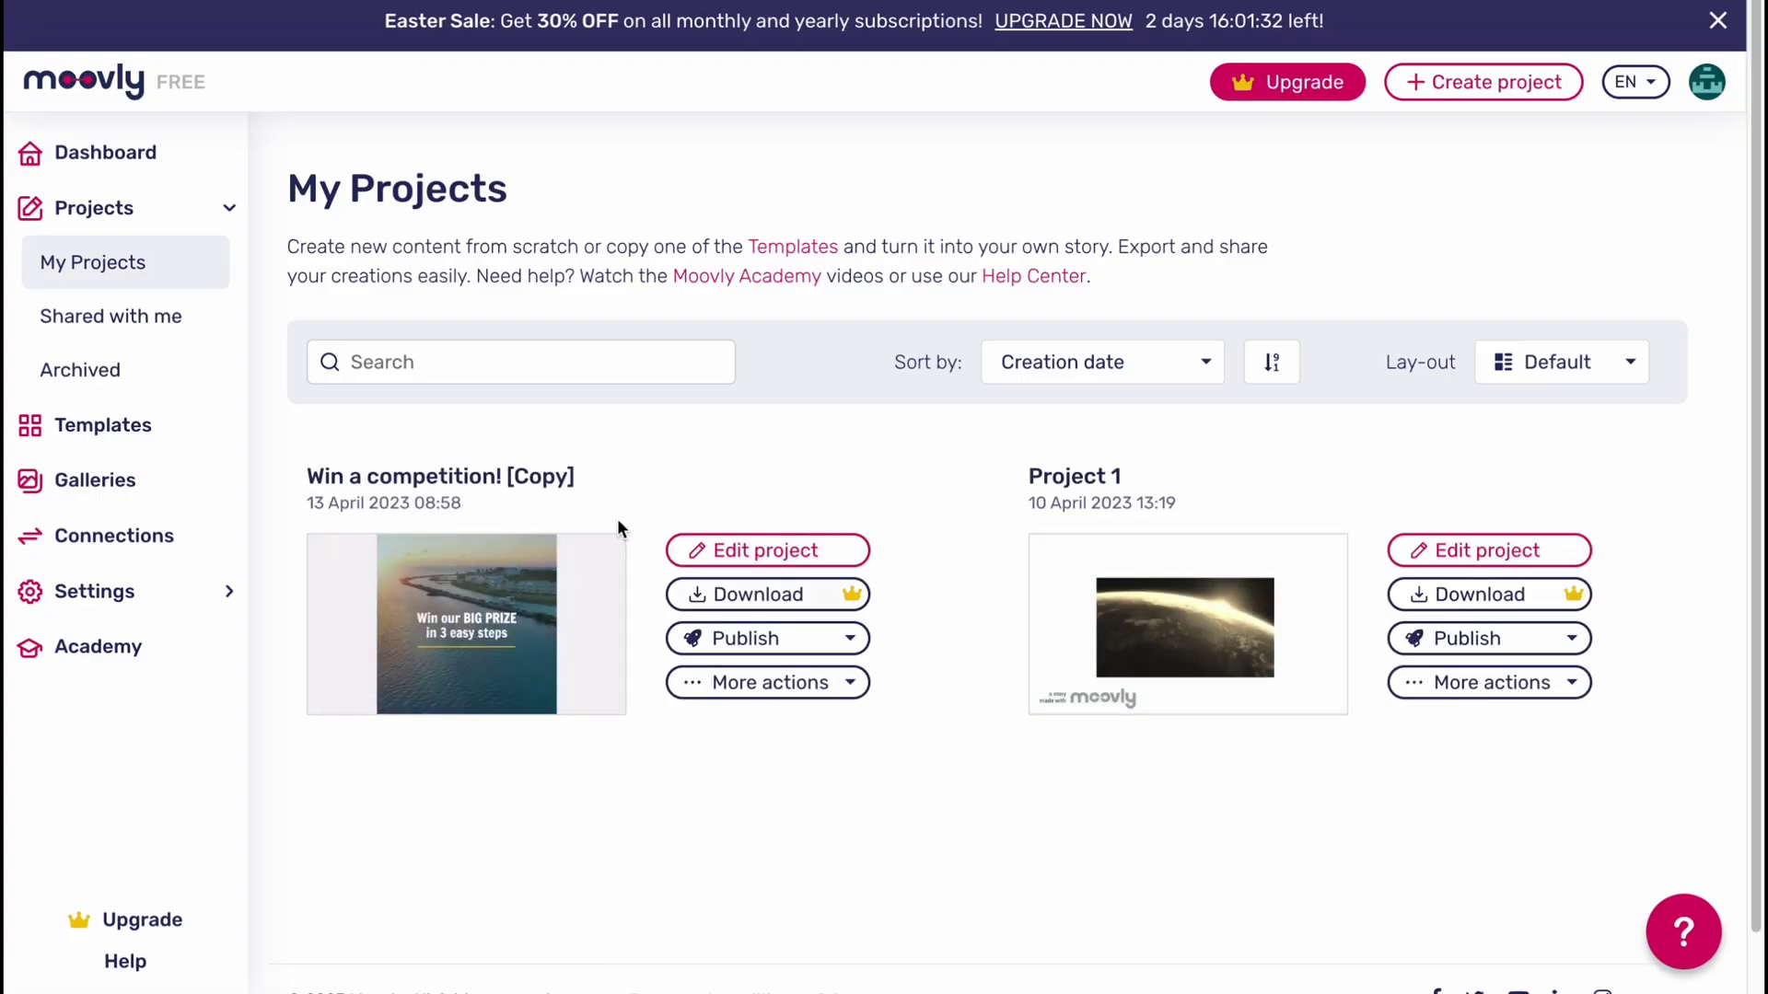
pyautogui.scroll(-2, 503, 653)
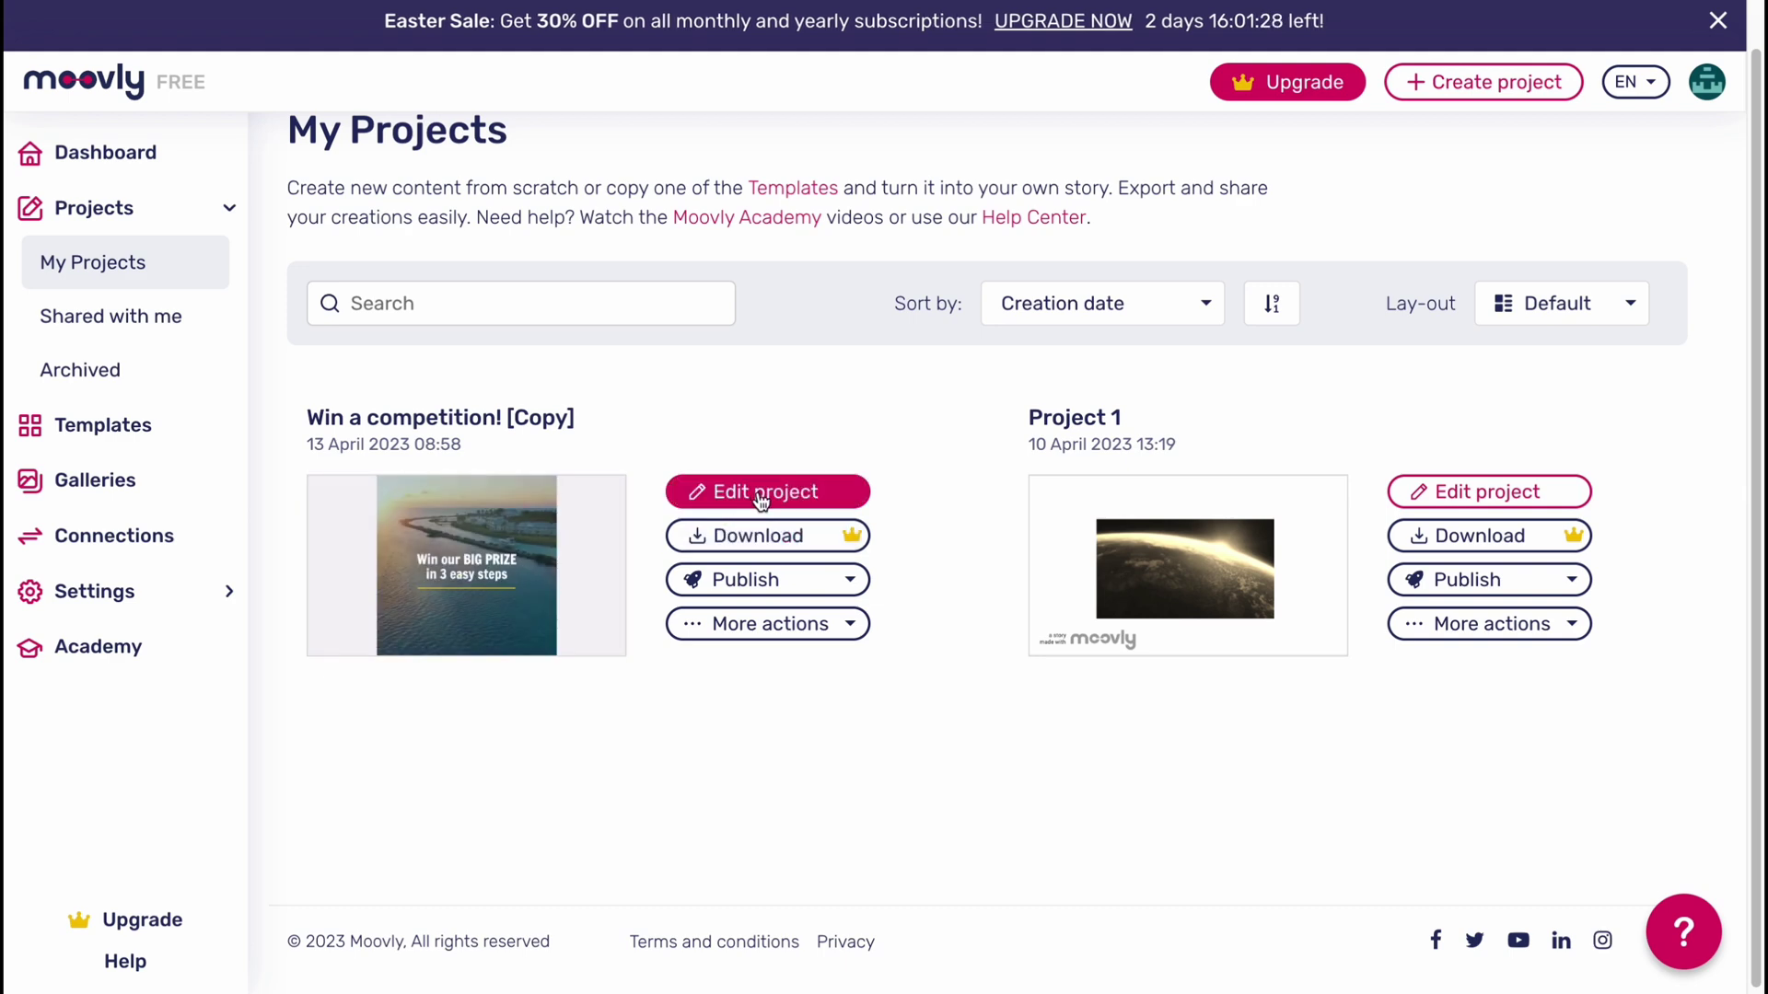
pyautogui.click(761, 497)
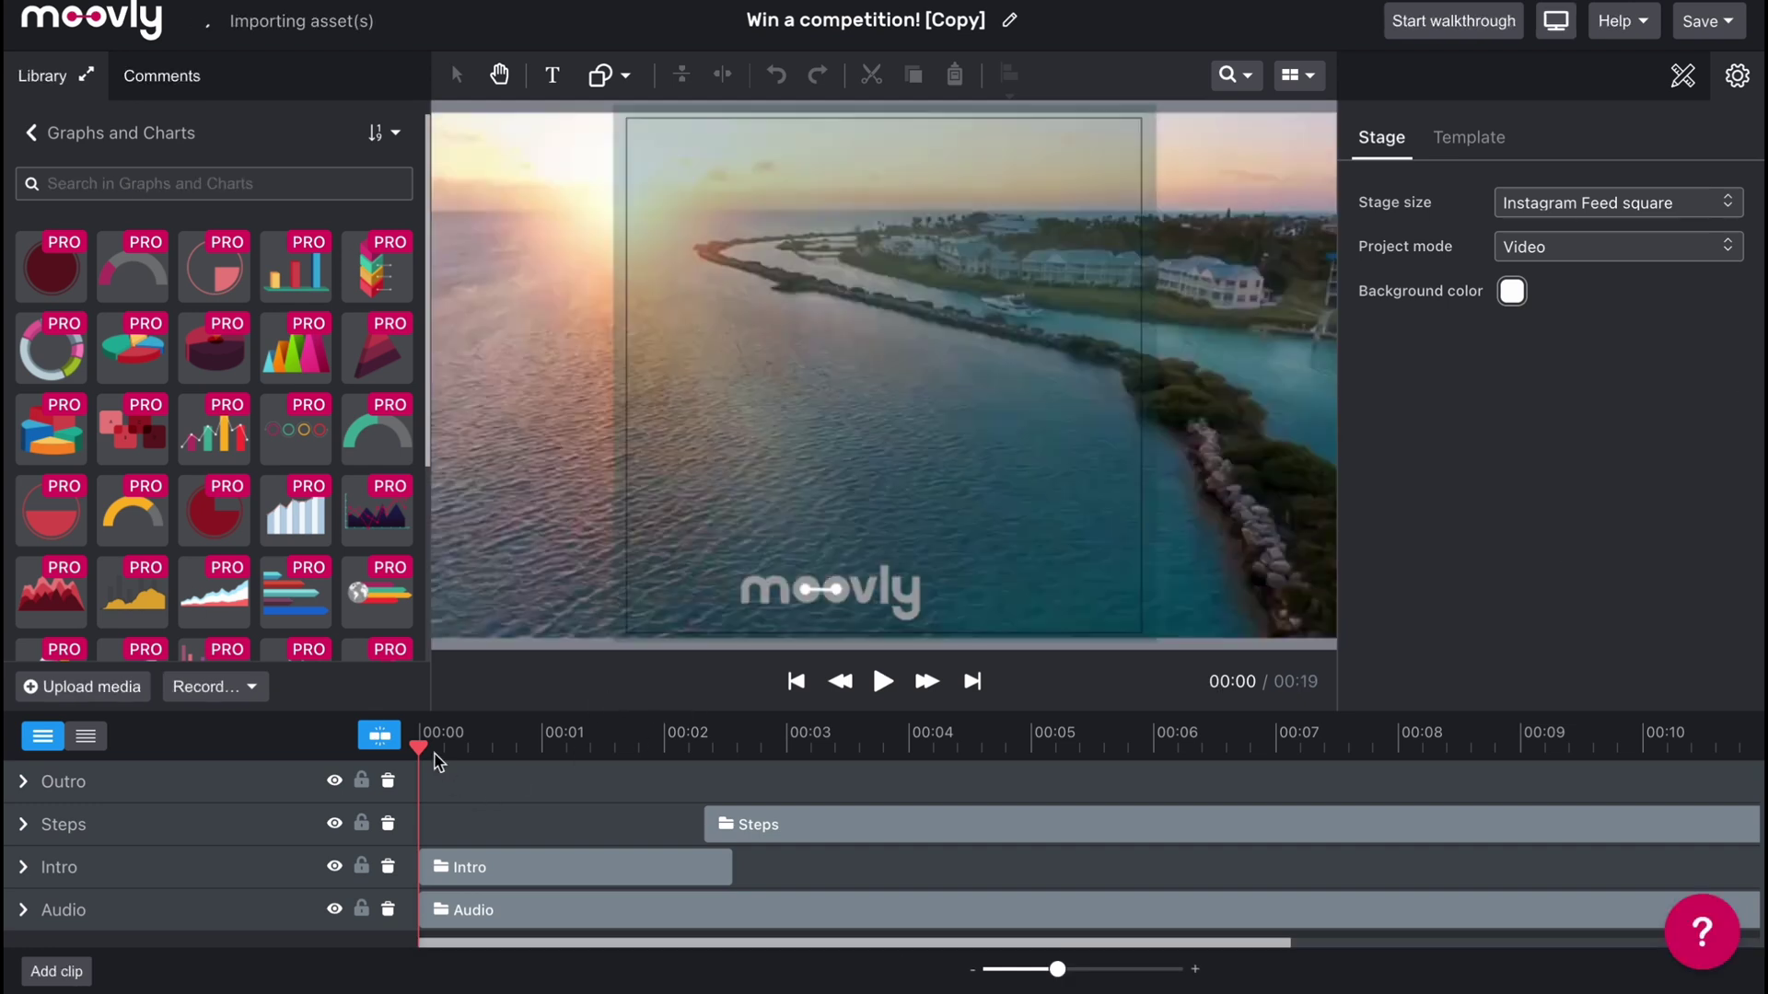
pyautogui.moveTo(420, 752)
pyautogui.mouseDown()
pyautogui.moveTo(1271, 760)
pyautogui.moveTo(418, 746)
pyautogui.mouseUp()
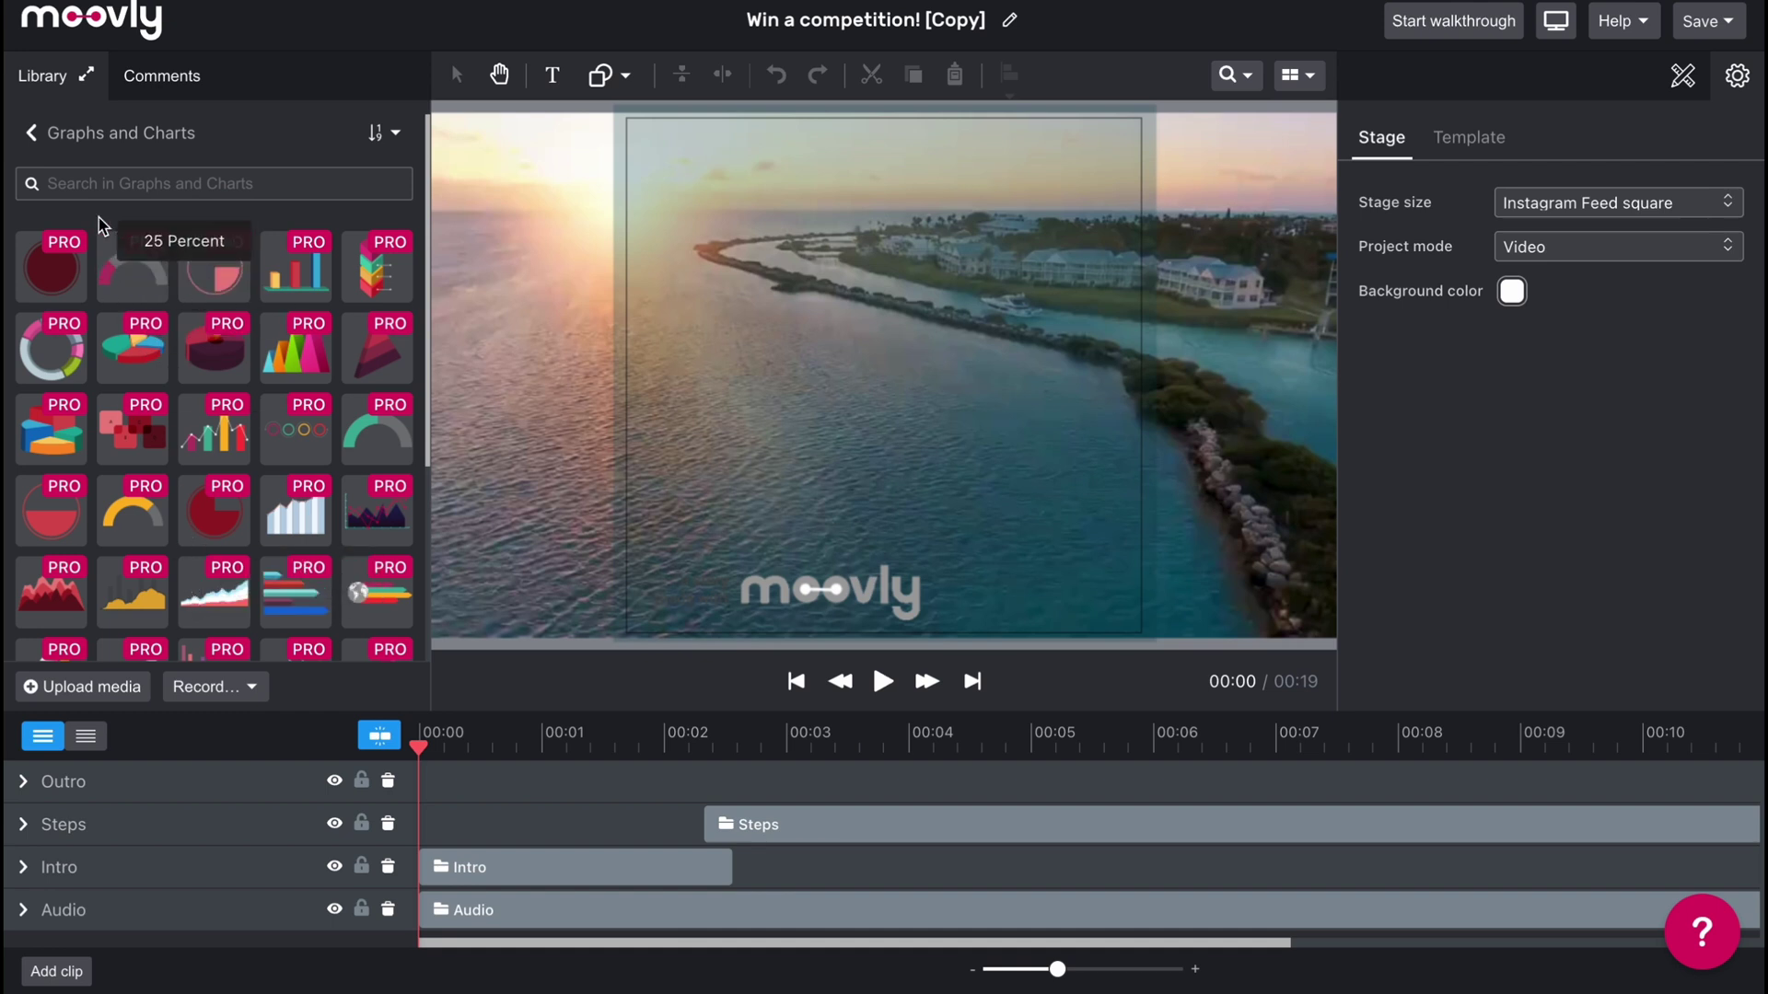
pyautogui.click(31, 133)
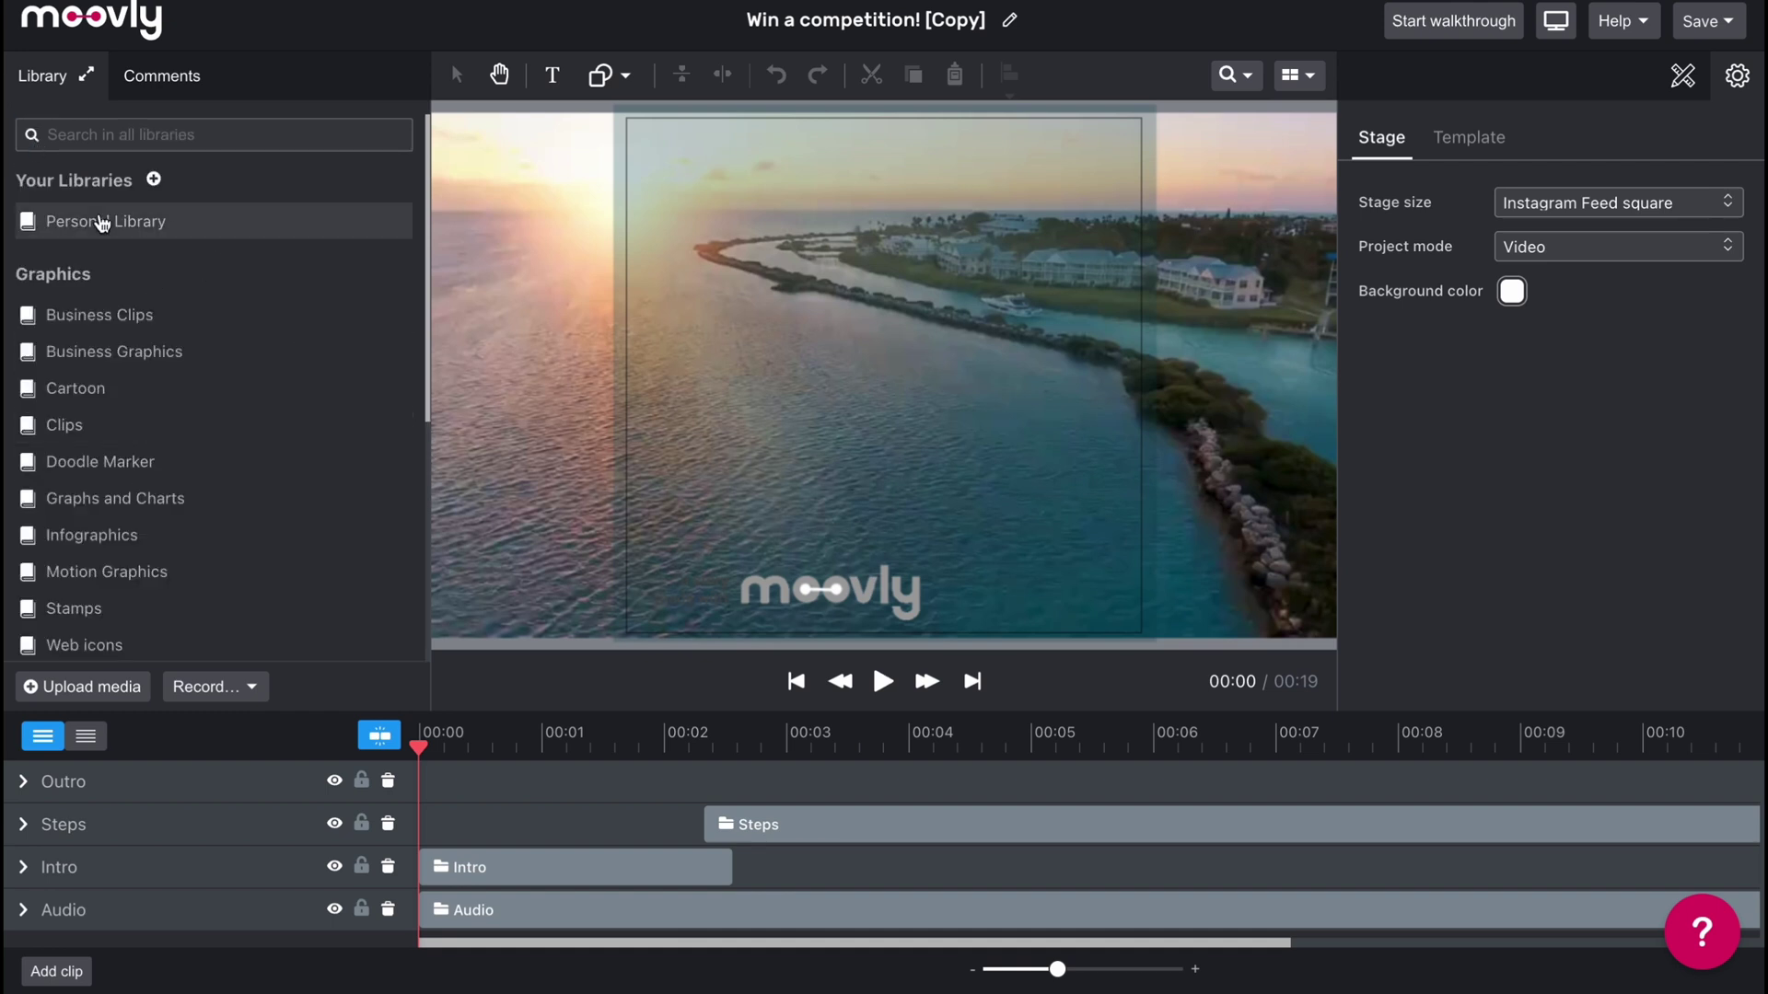
pyautogui.scroll(-3, 129, 315)
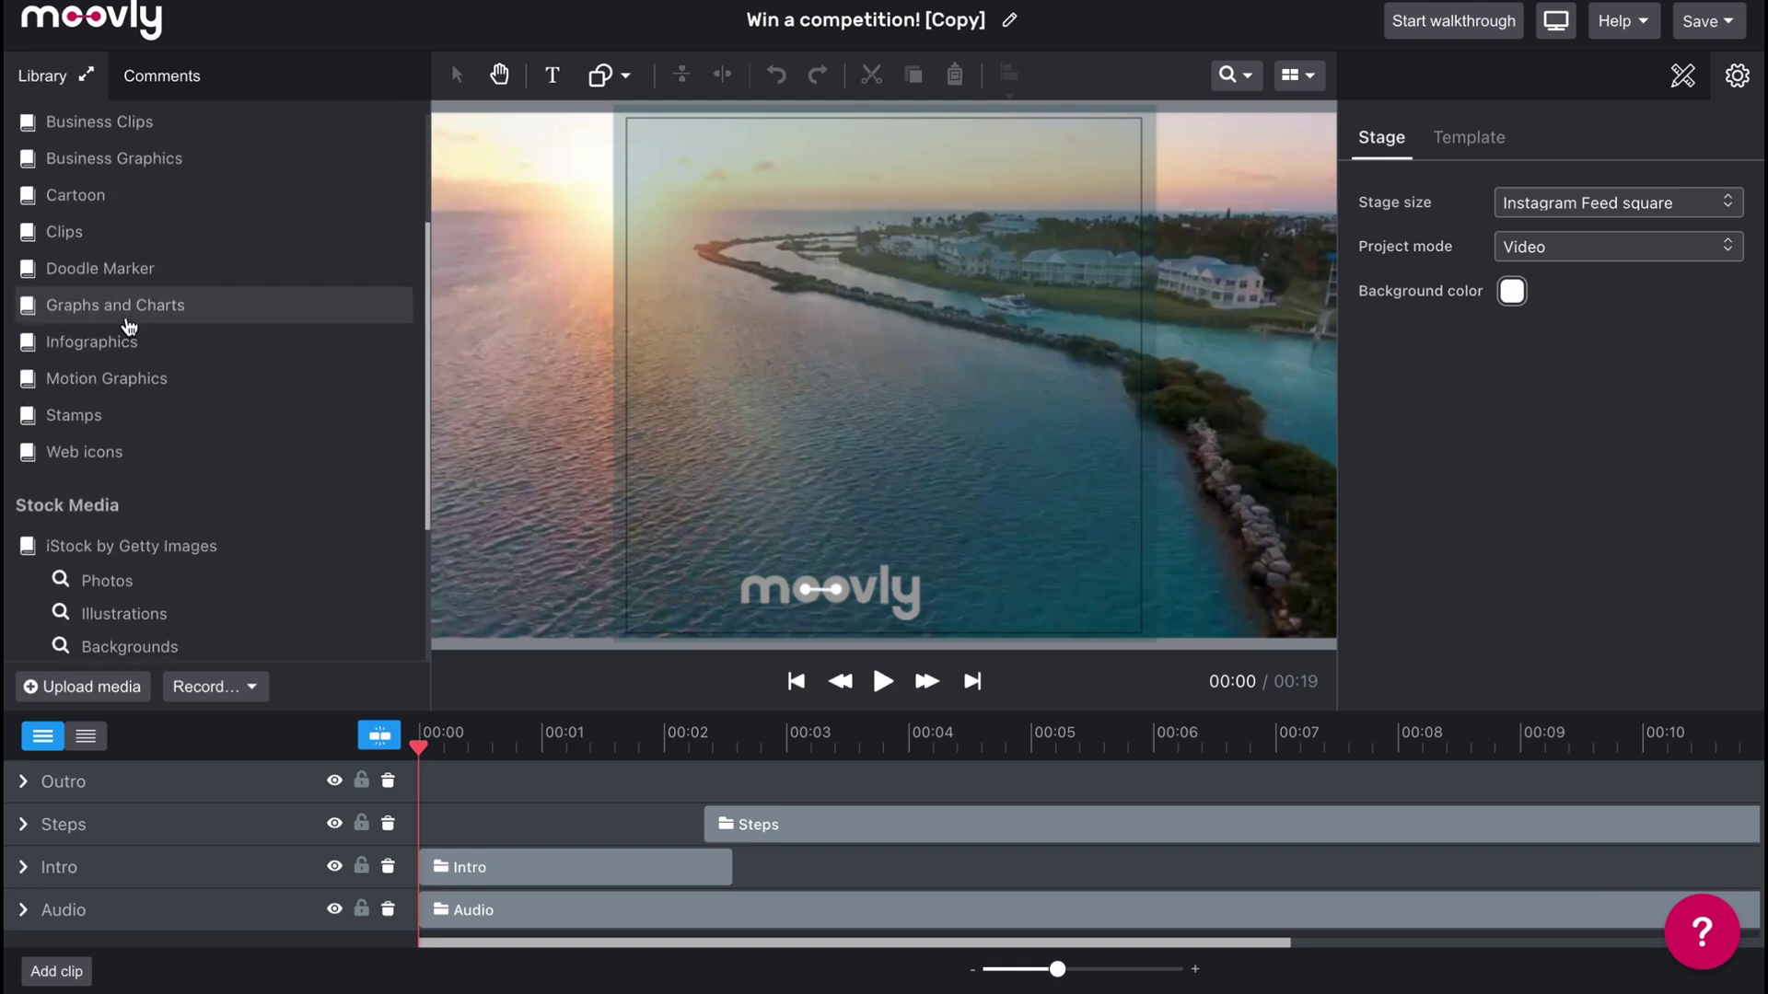
pyautogui.scroll(-2, 139, 382)
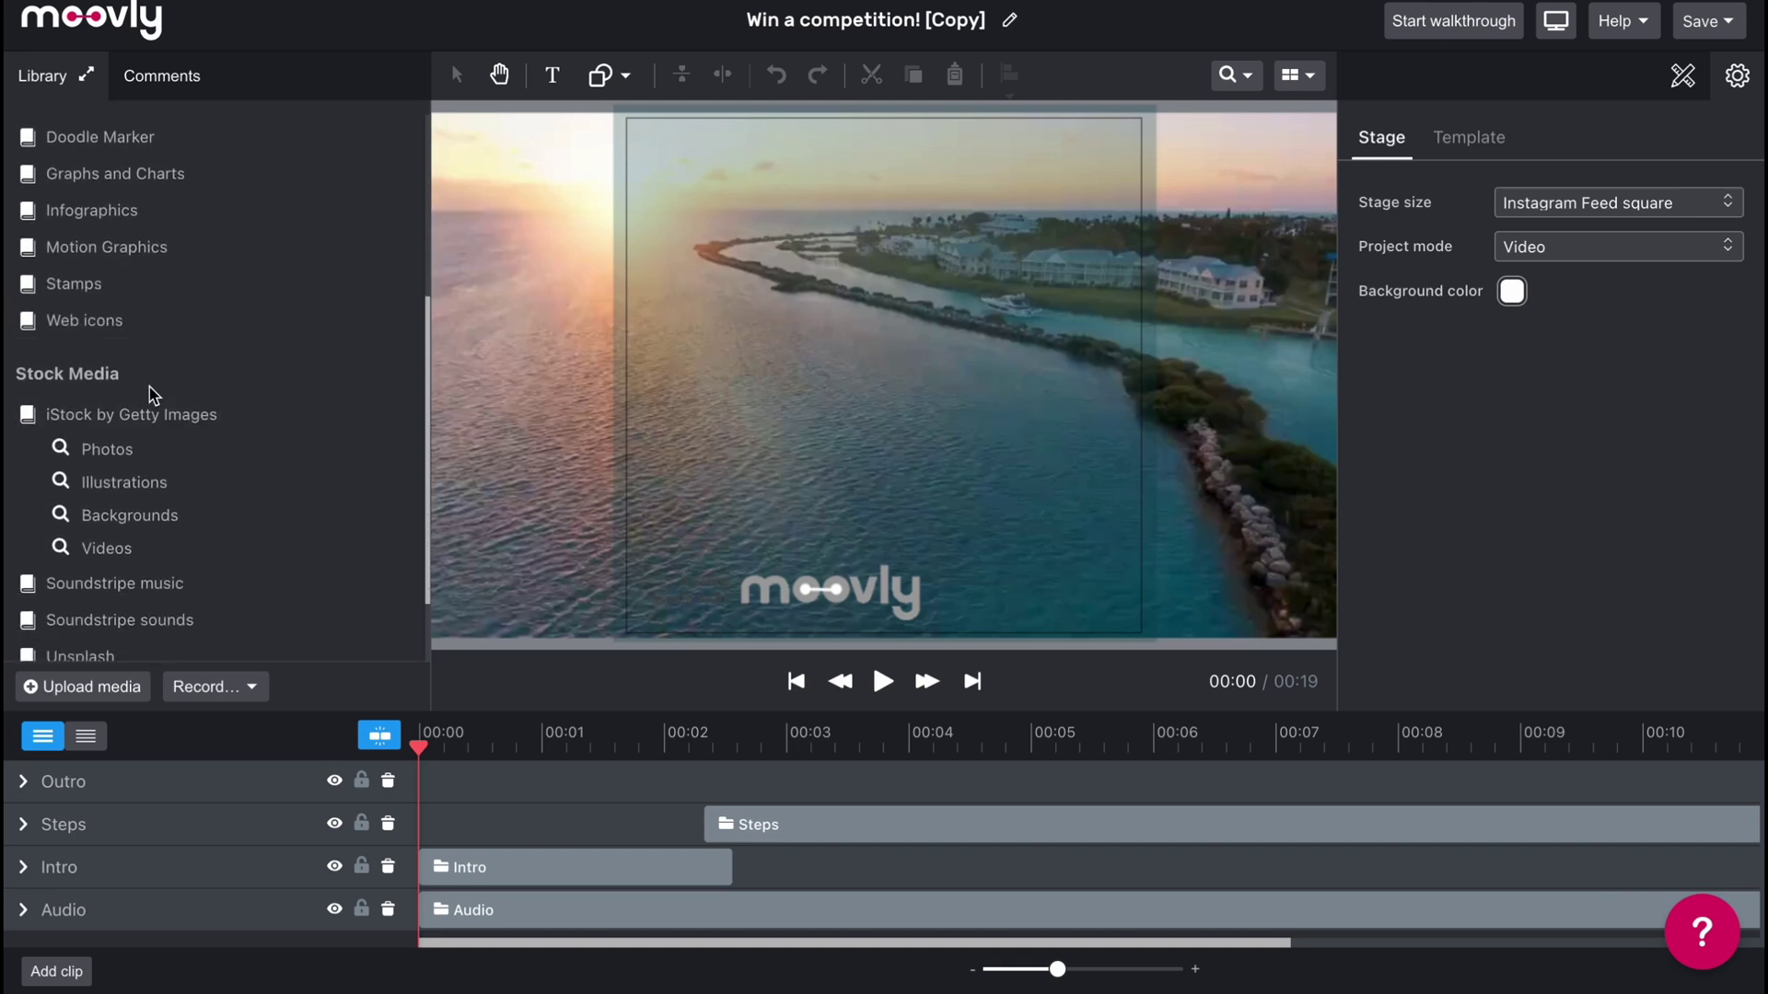
pyautogui.scroll(1, 147, 395)
pyautogui.scroll(2, 147, 397)
pyautogui.click(79, 250)
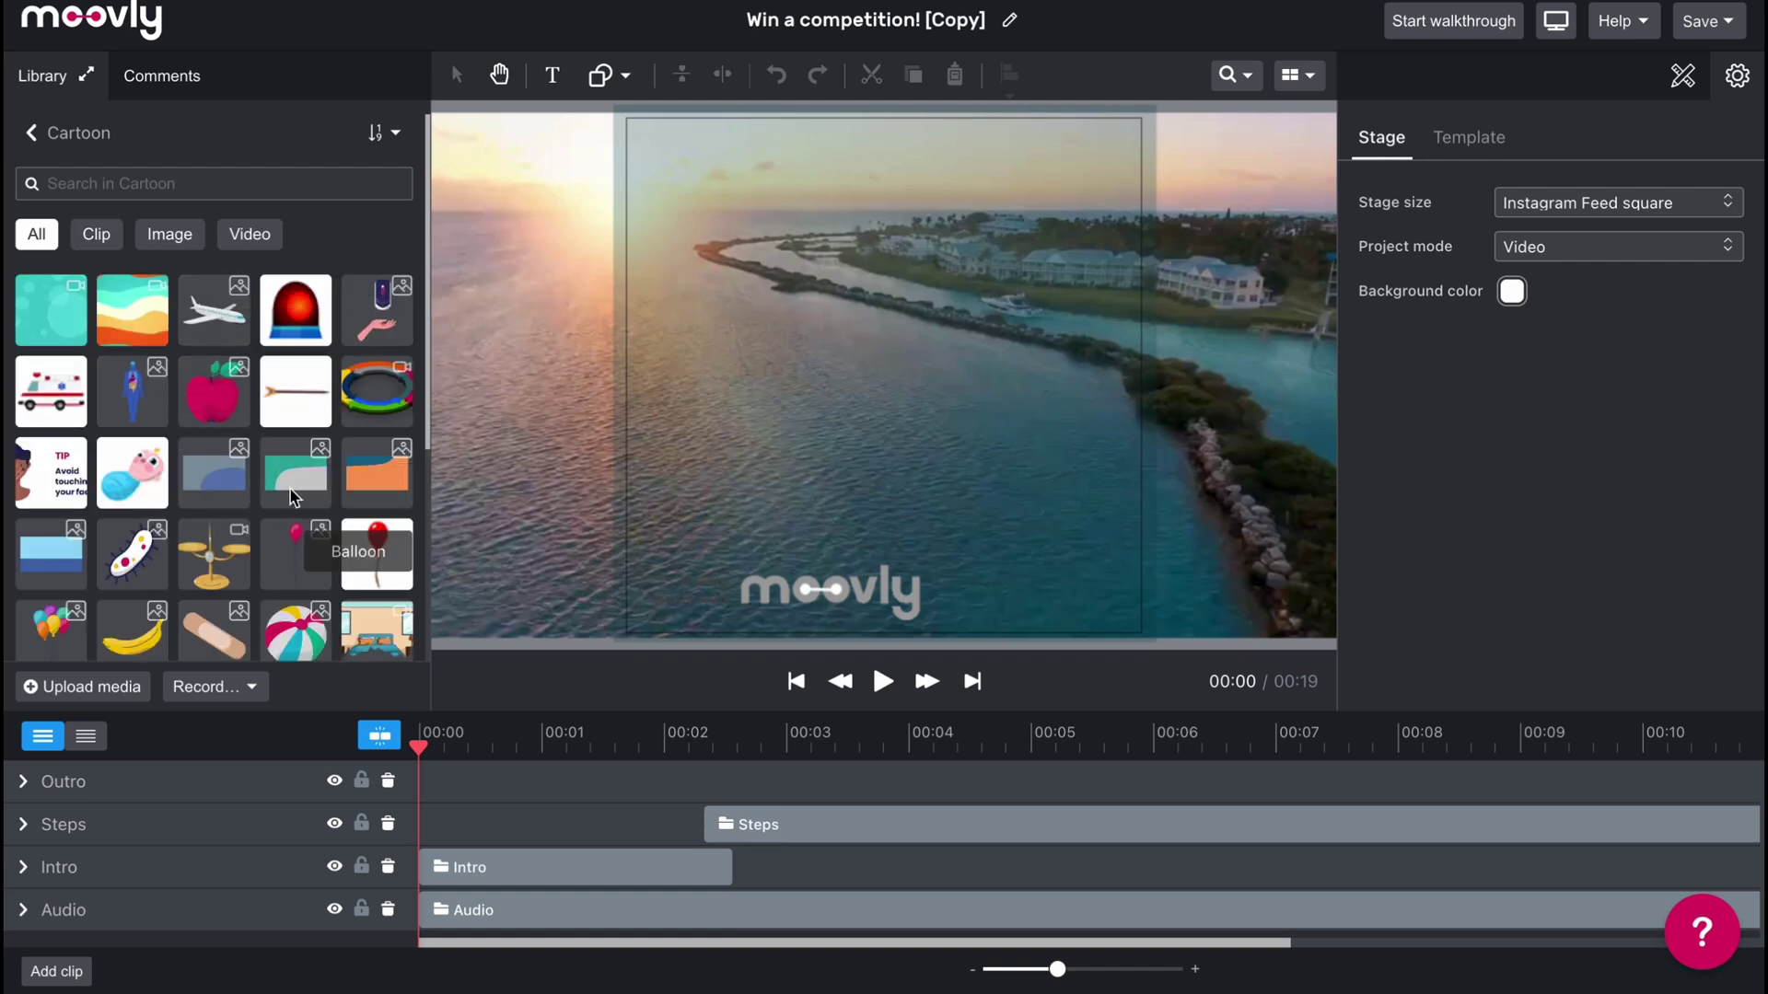
pyautogui.click(30, 133)
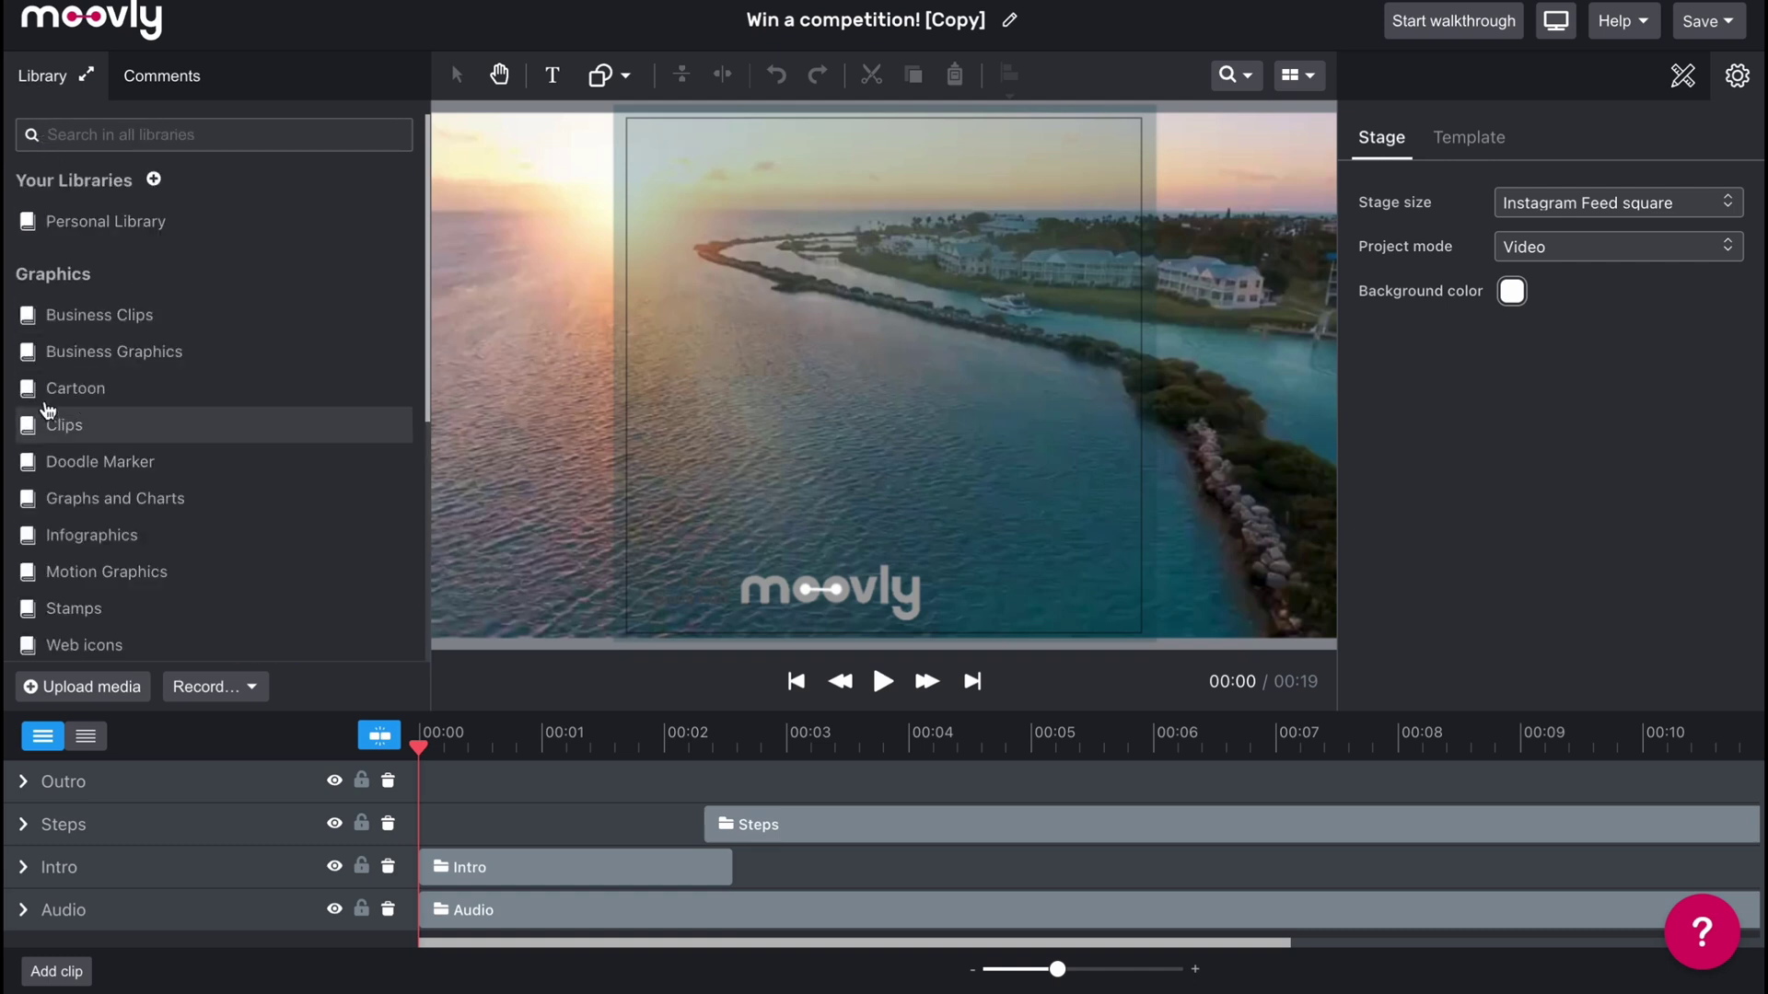
pyautogui.click(31, 351)
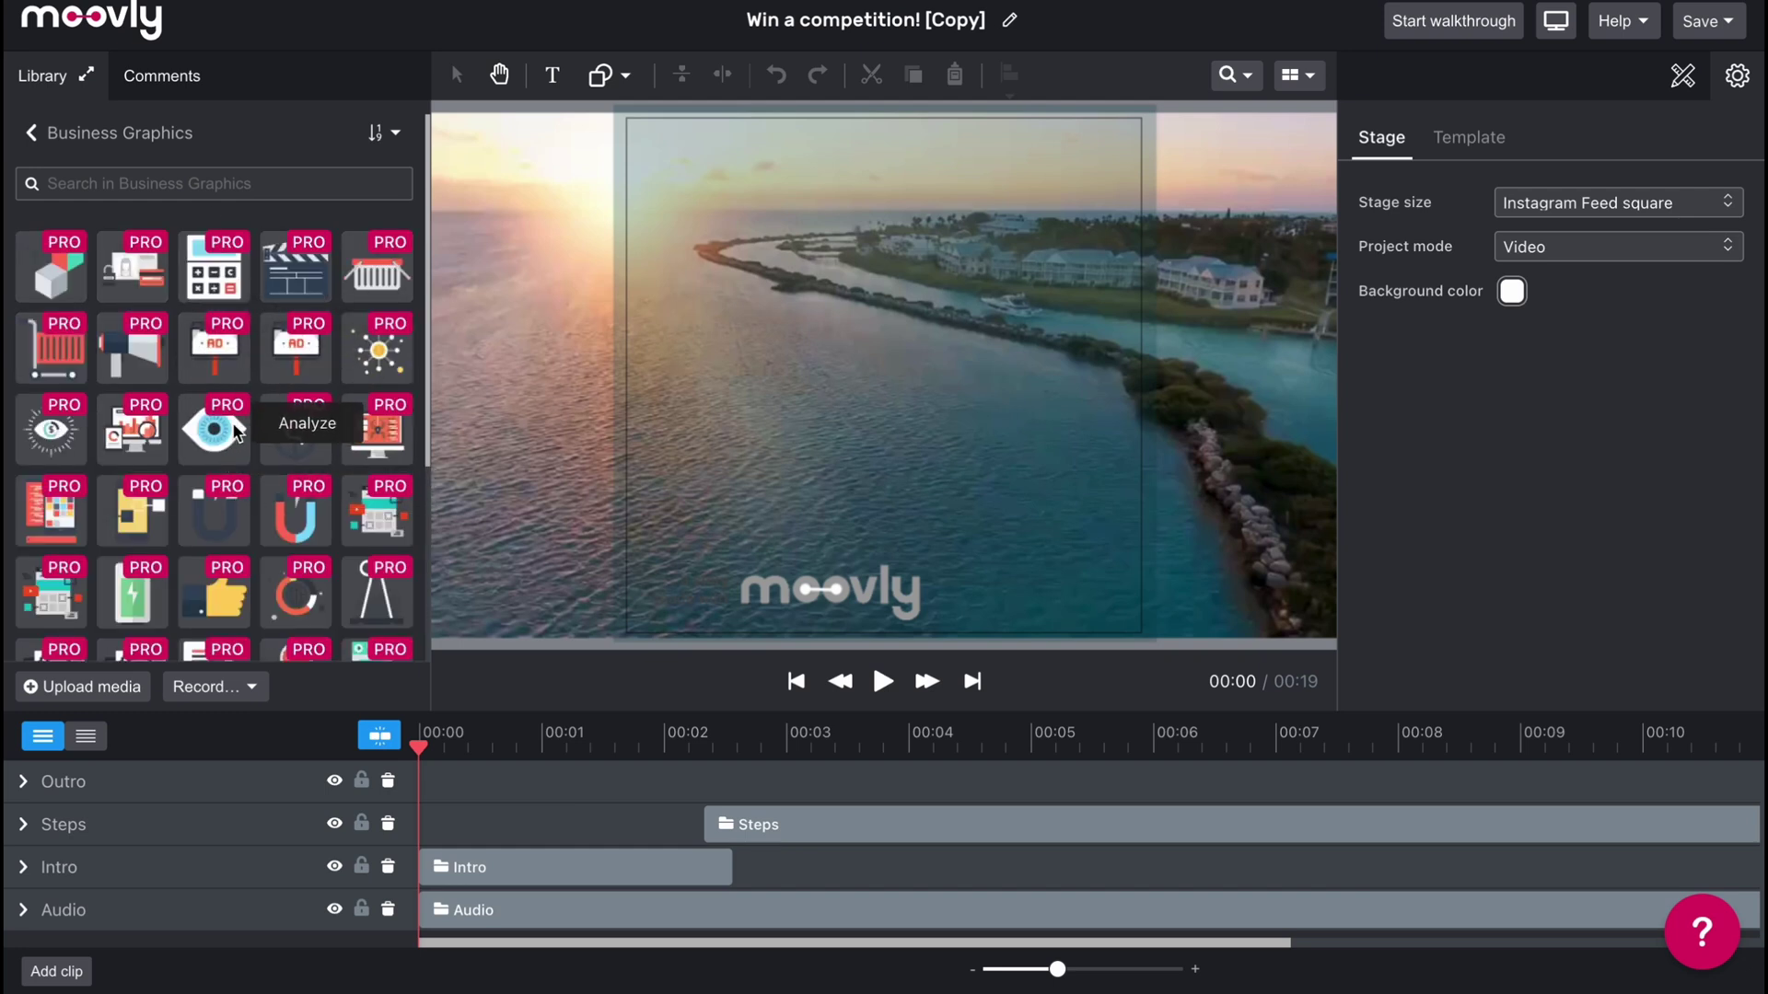
pyautogui.click(33, 132)
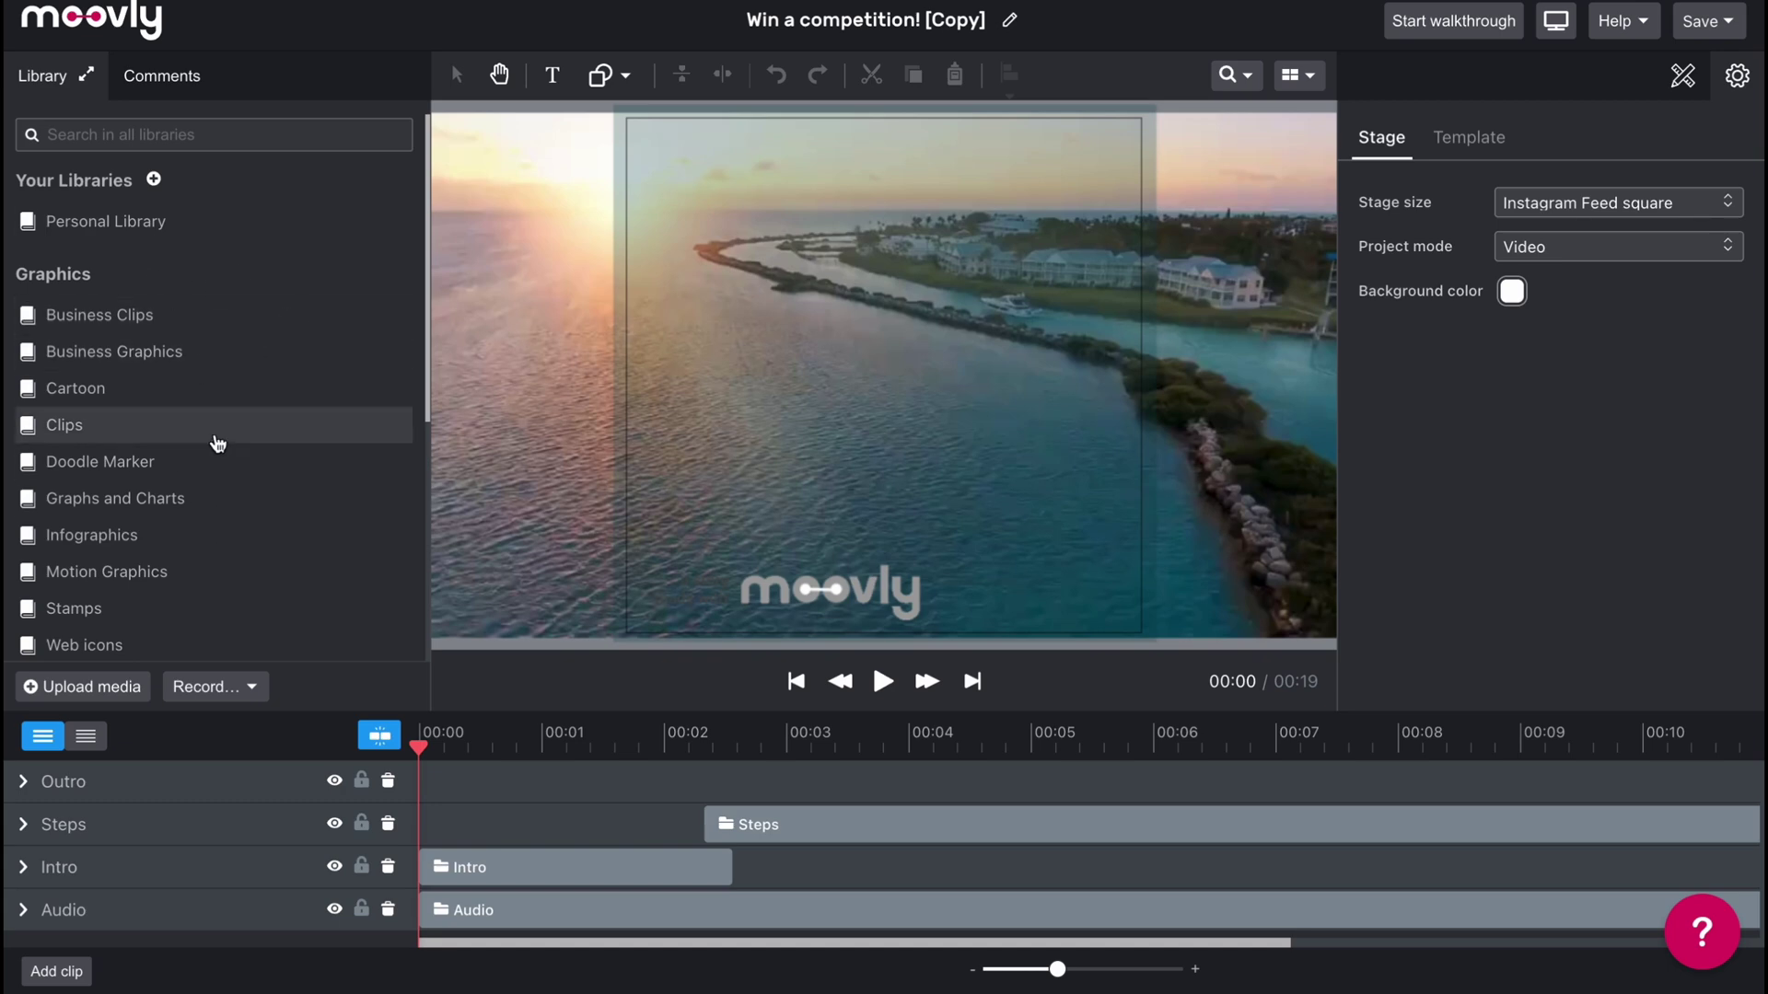
pyautogui.scroll(-2, 200, 416)
pyautogui.scroll(-5, 166, 359)
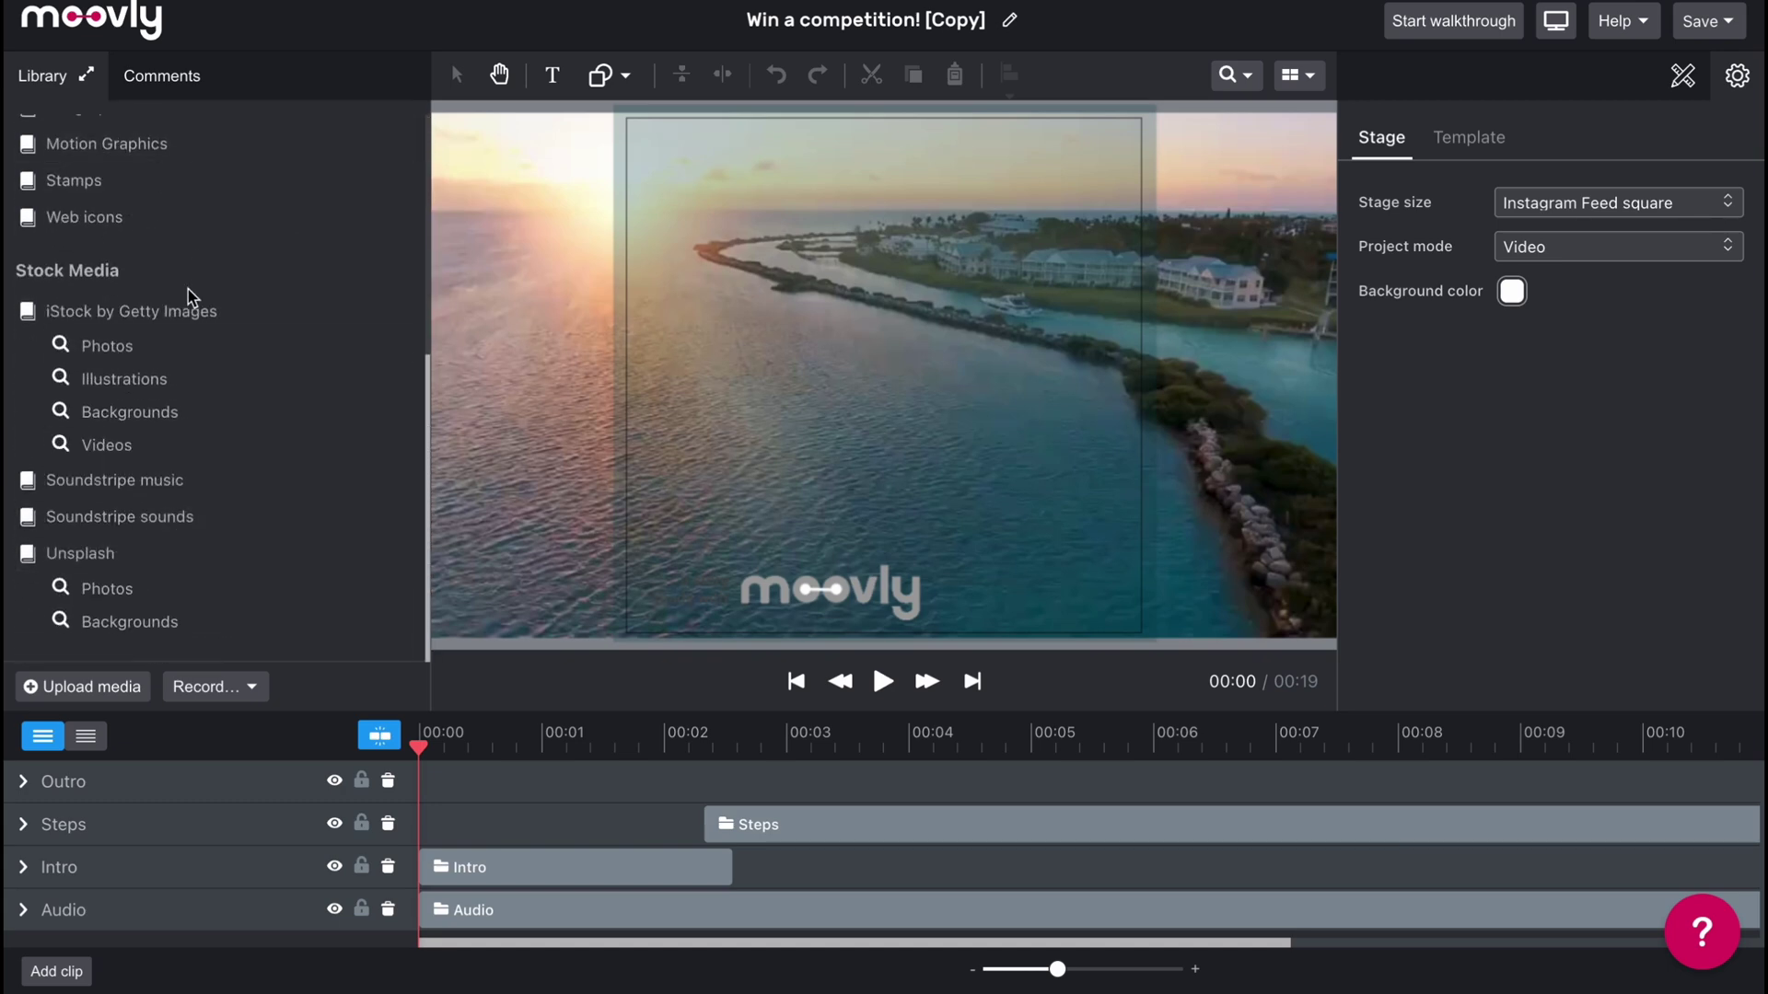
pyautogui.scroll(6, 138, 207)
pyautogui.click(63, 135)
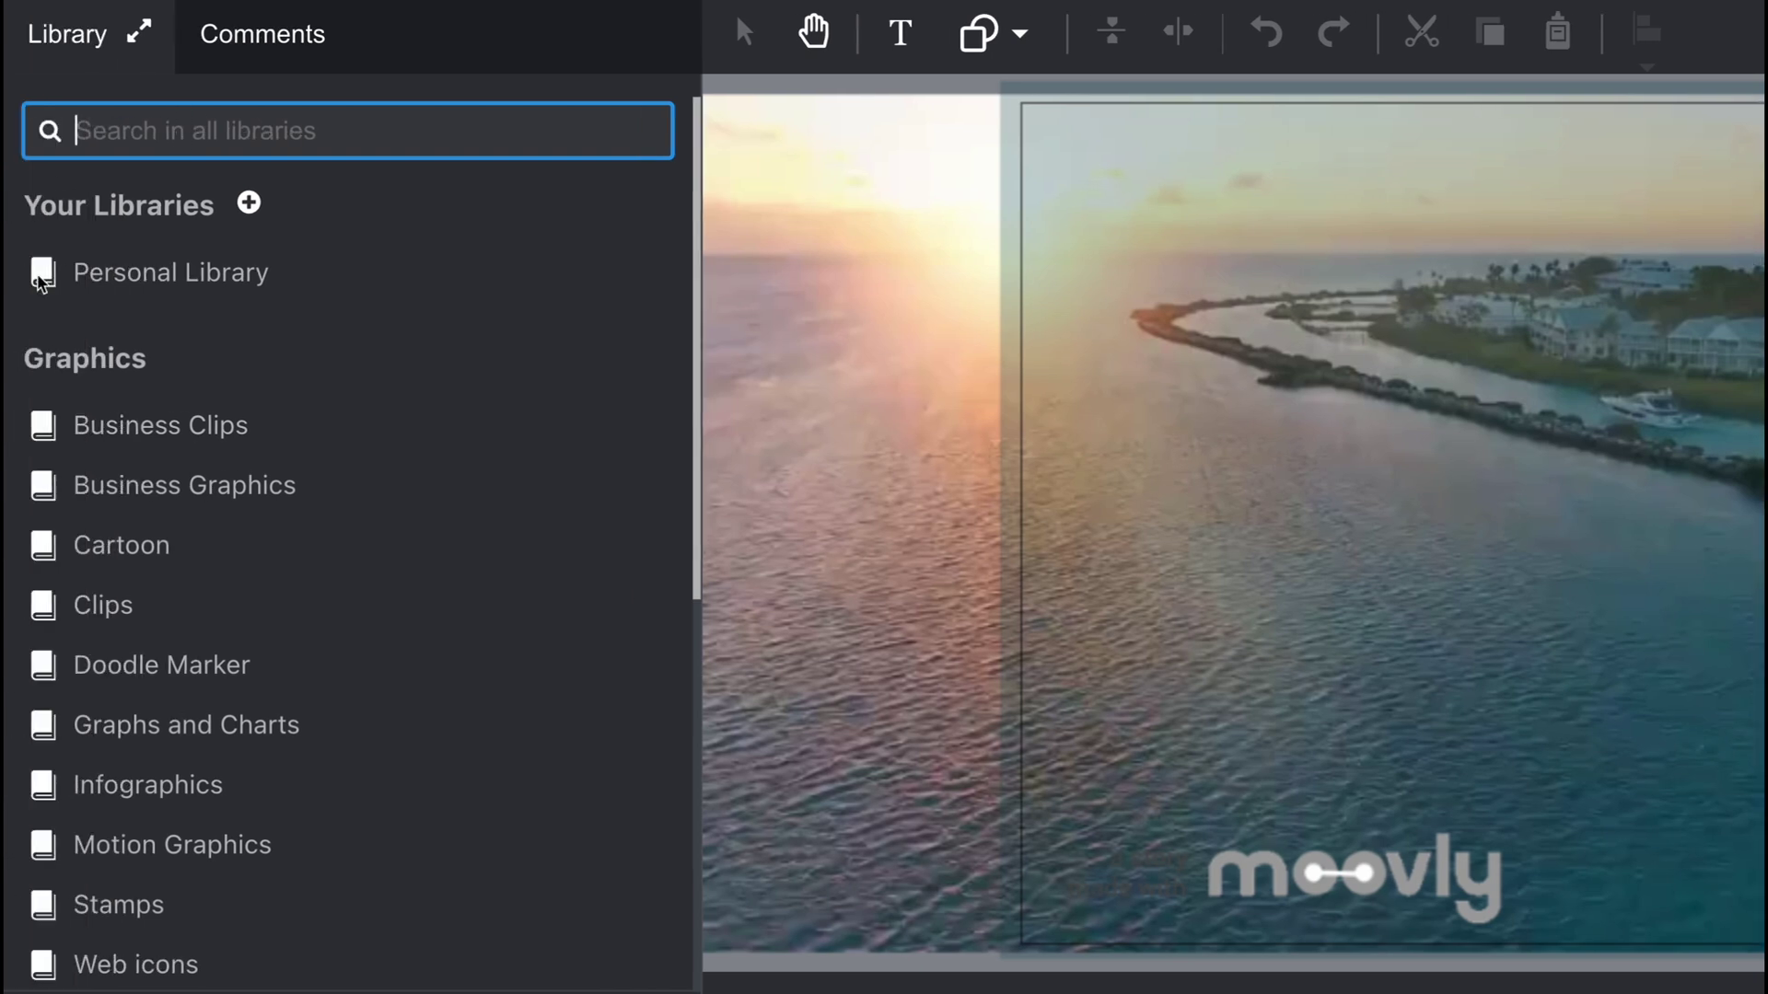
pyautogui.scroll(-2, 96, 424)
pyautogui.scroll(-1, 159, 604)
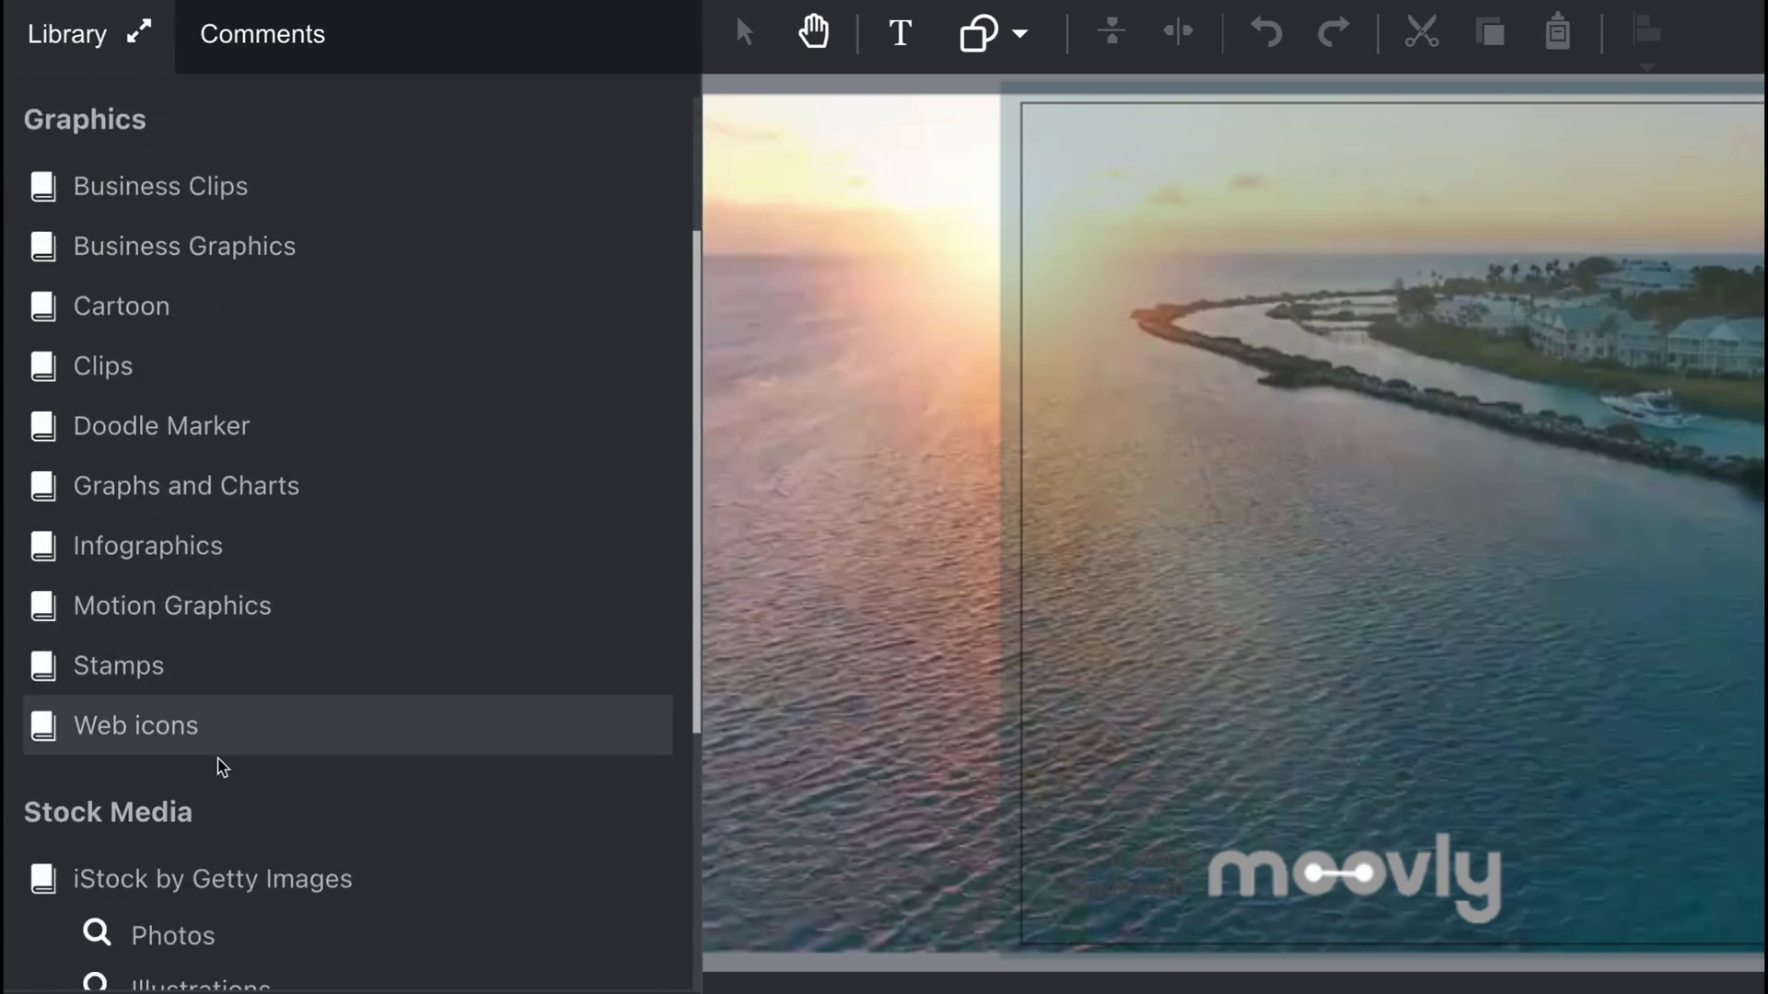
pyautogui.scroll(-2, 226, 566)
pyautogui.scroll(-3, 250, 727)
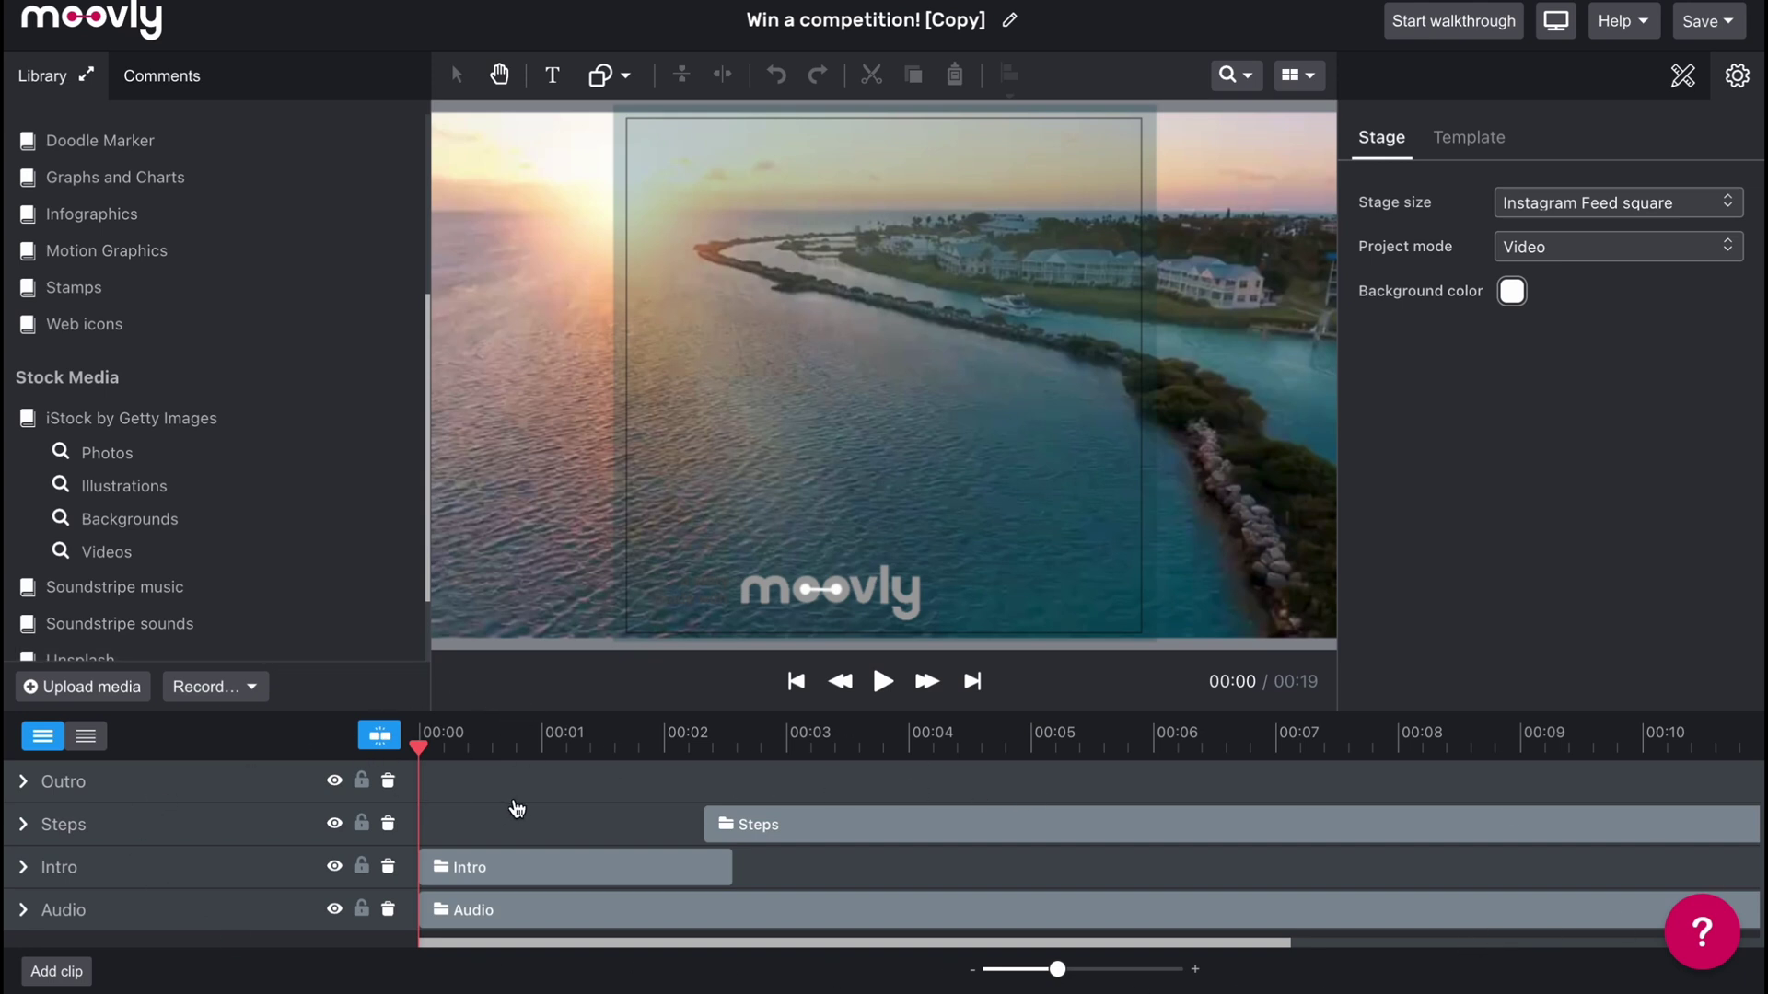
# Step: Scrub the timeline past the Intro title to the STEP 1 scene at 00:04
pyautogui.moveTo(425, 753); pyautogui.dragTo(623, 750)
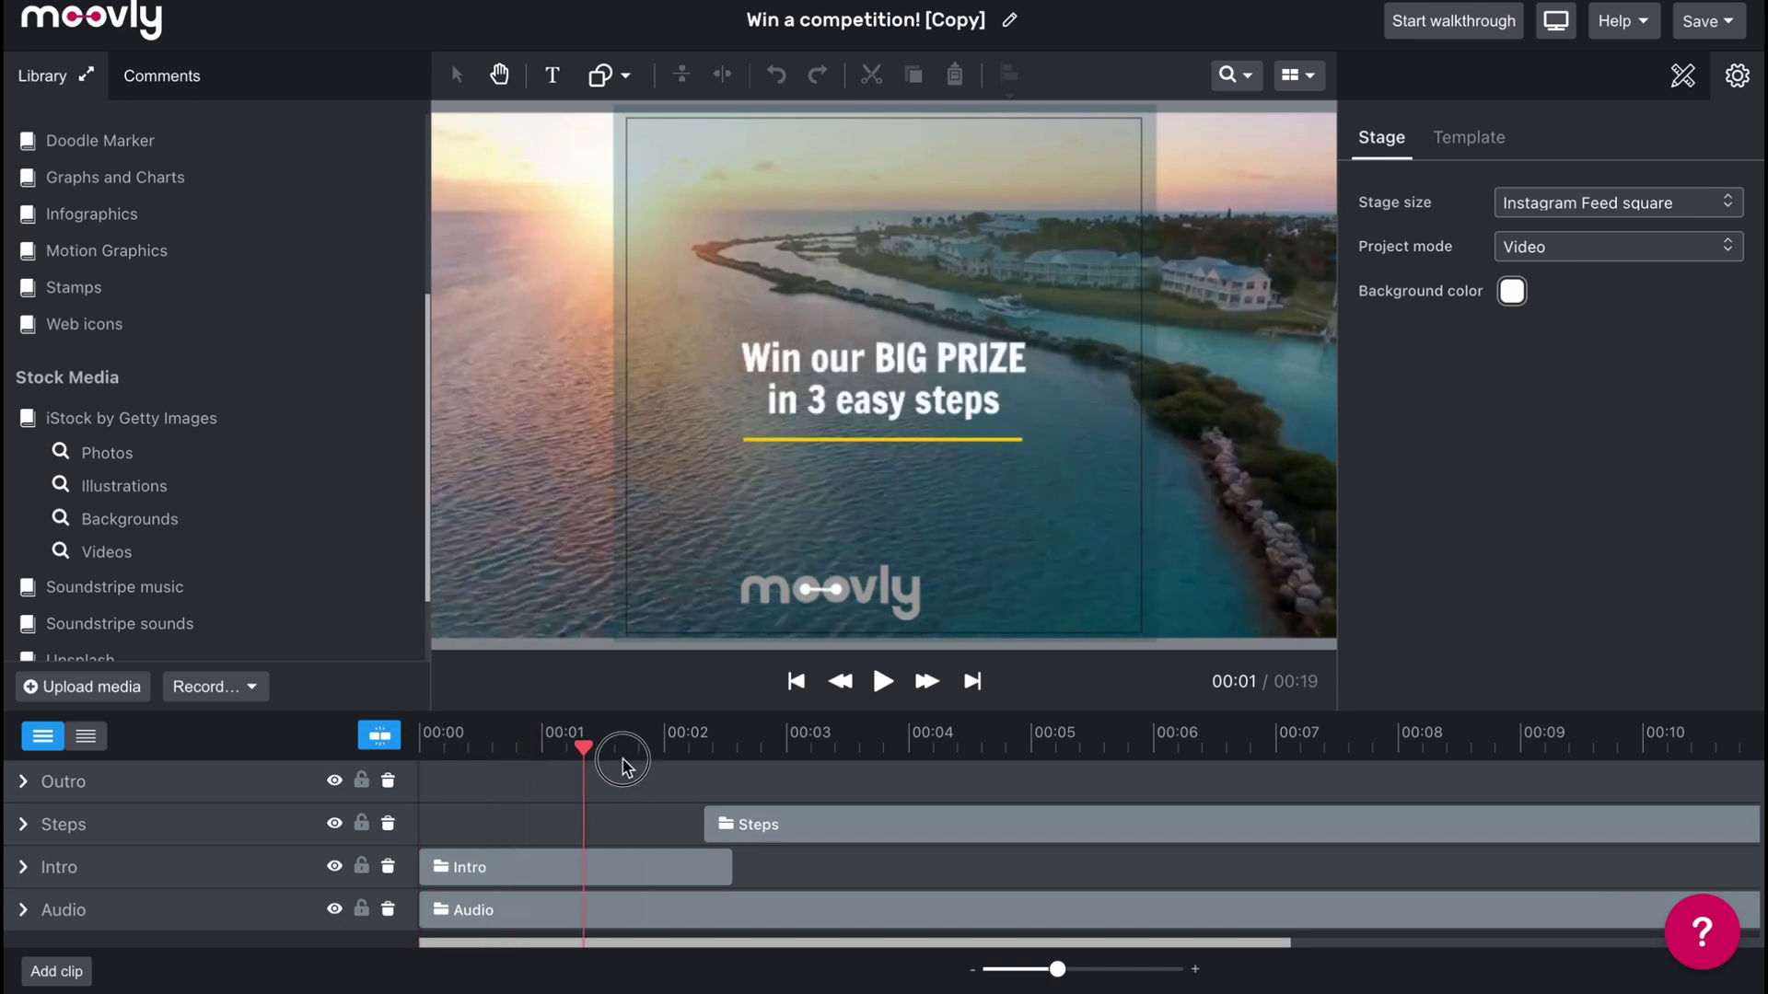
pyautogui.click(549, 883)
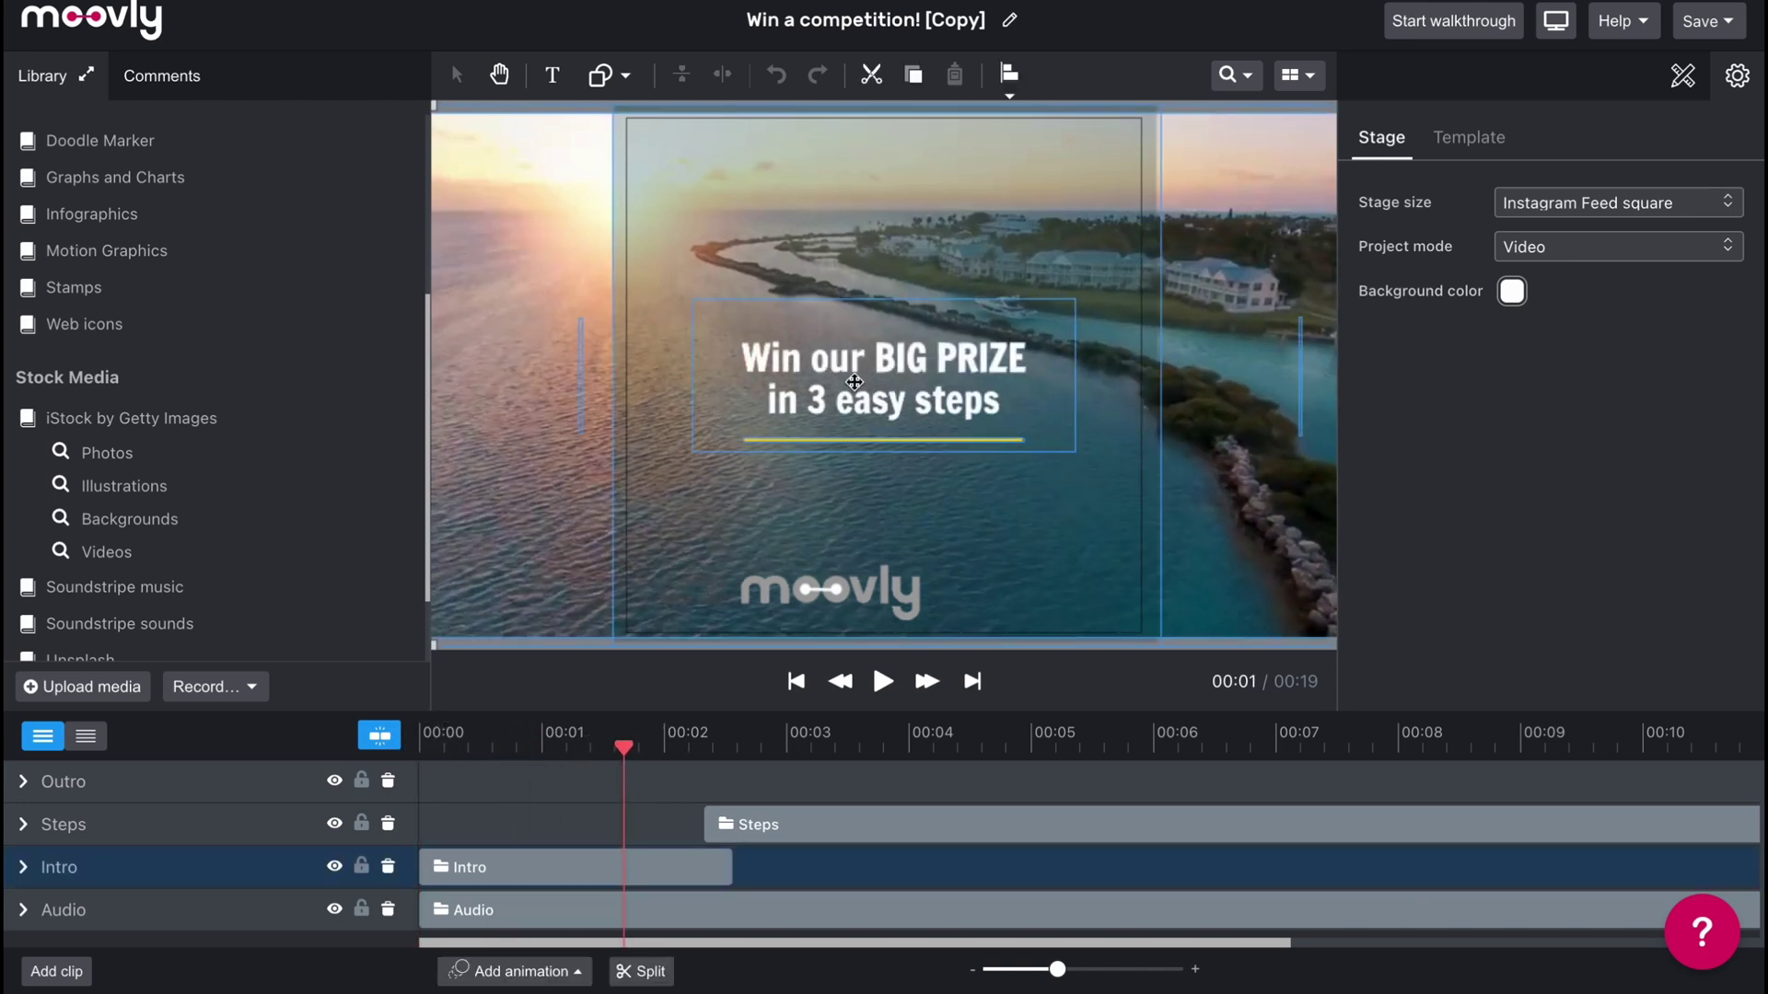
pyautogui.moveTo(625, 752); pyautogui.dragTo(1755, 801)
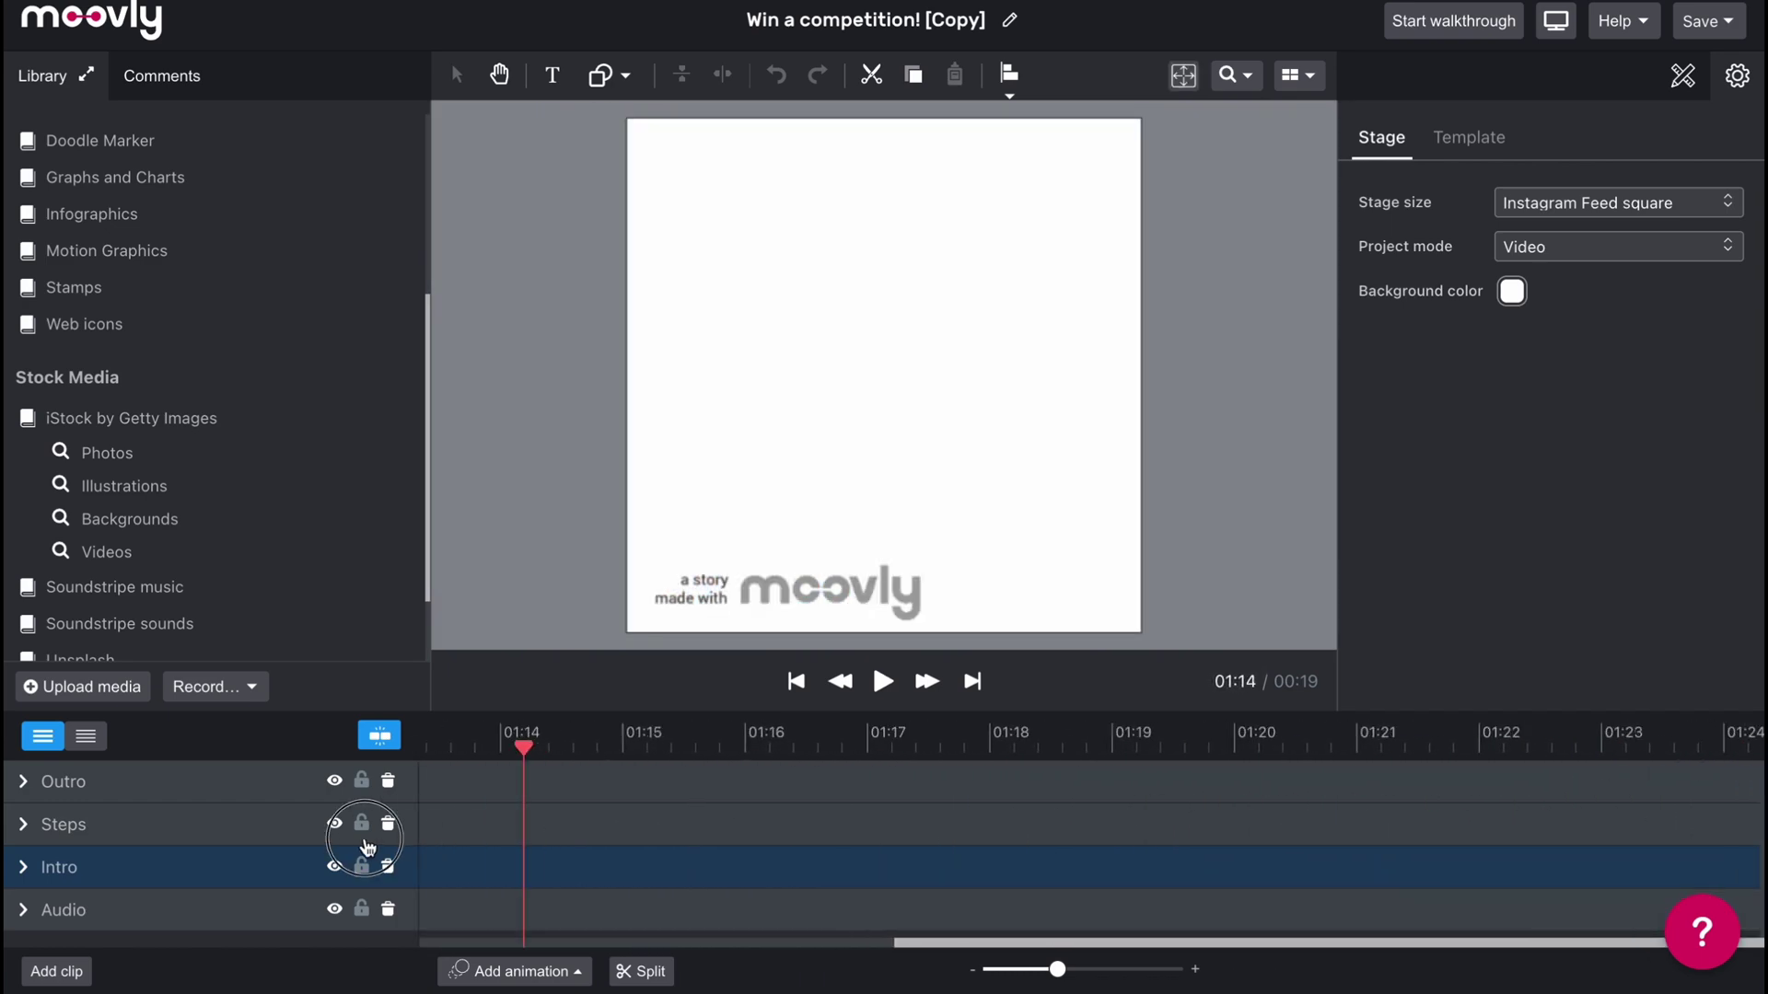
pyautogui.moveTo(1755, 802); pyautogui.dragTo(342, 847)
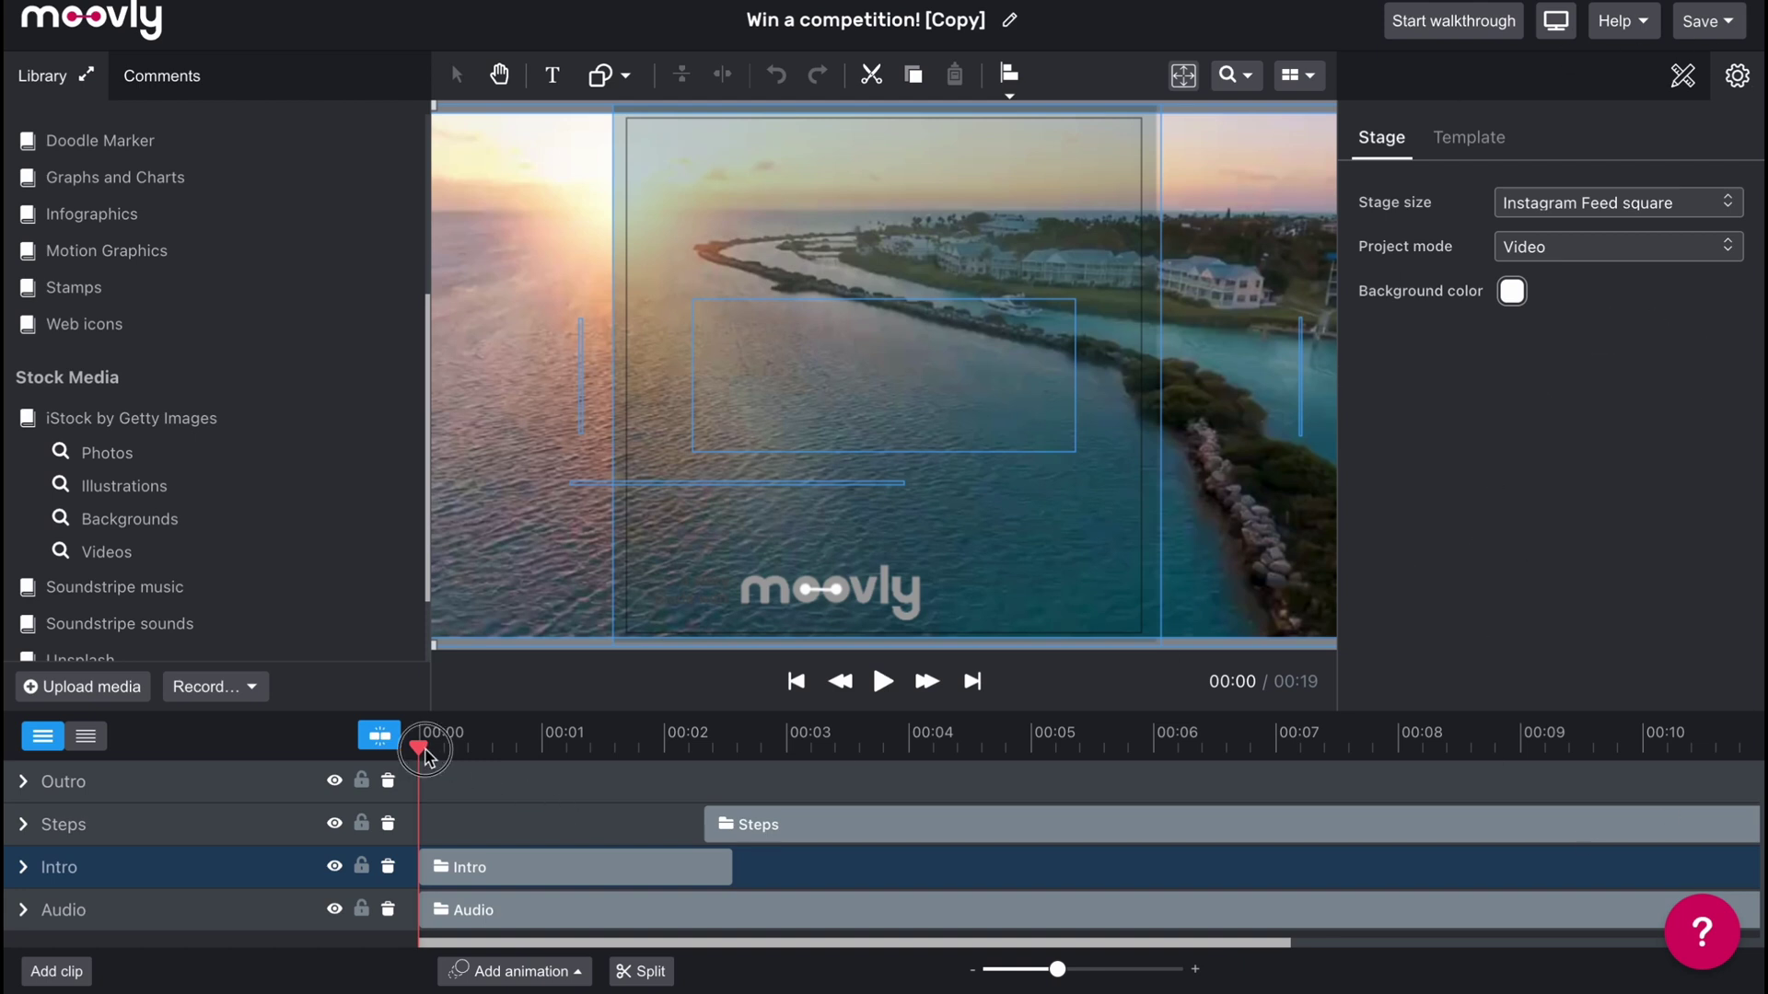
pyautogui.moveTo(420, 746); pyautogui.dragTo(912, 746)
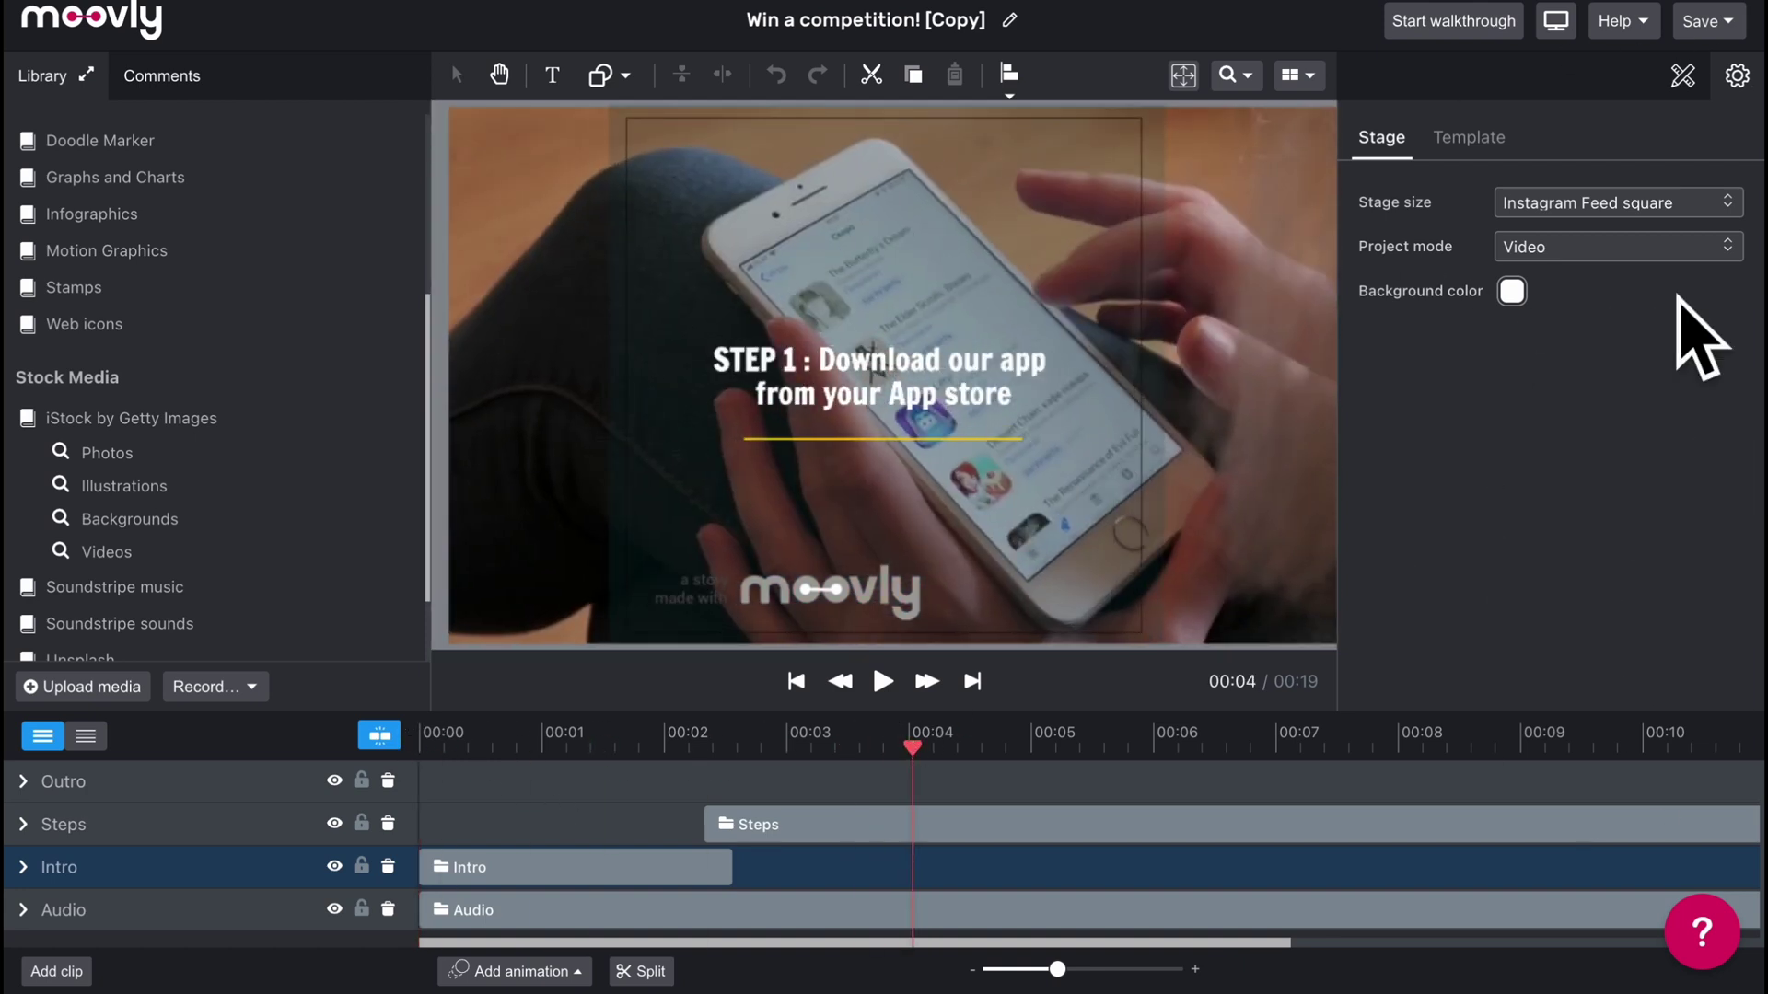
# Step: Inspect the STEP 1 text's Style, Animation and Template tabs, then select the phone background video
pyautogui.click(934, 834)
pyautogui.click(634, 882)
pyautogui.doubleClick(939, 339)
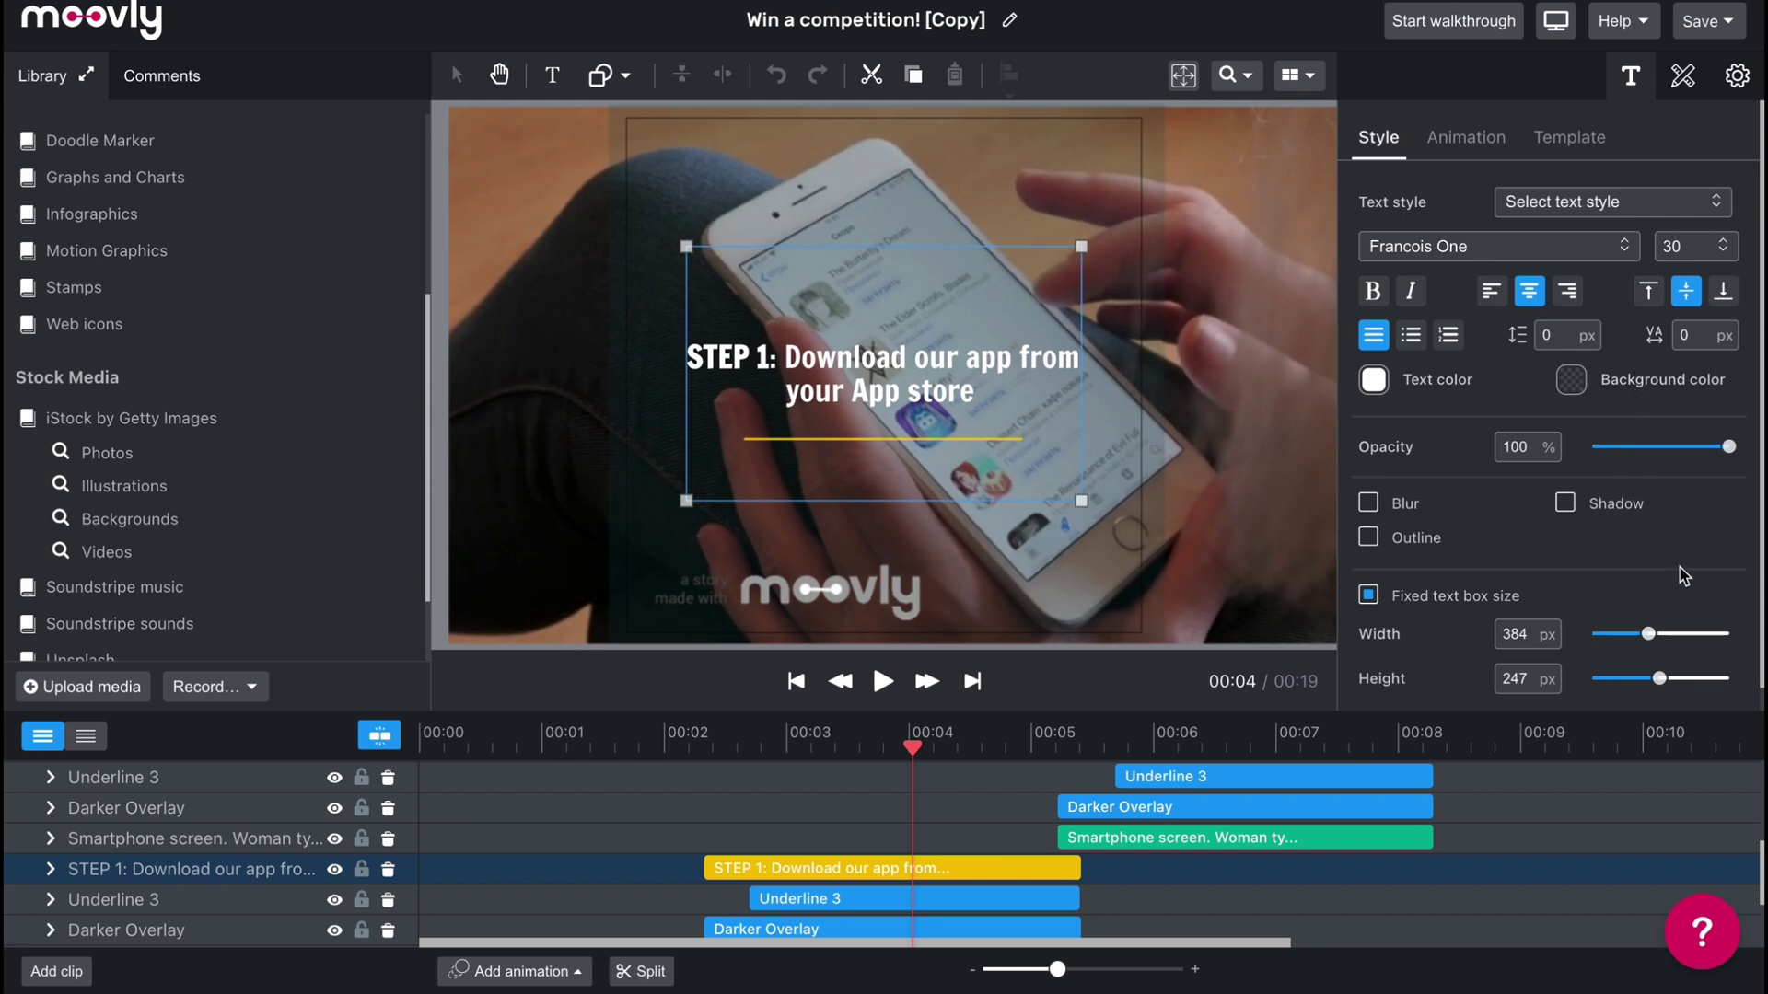
pyautogui.scroll(-1, 1592, 610)
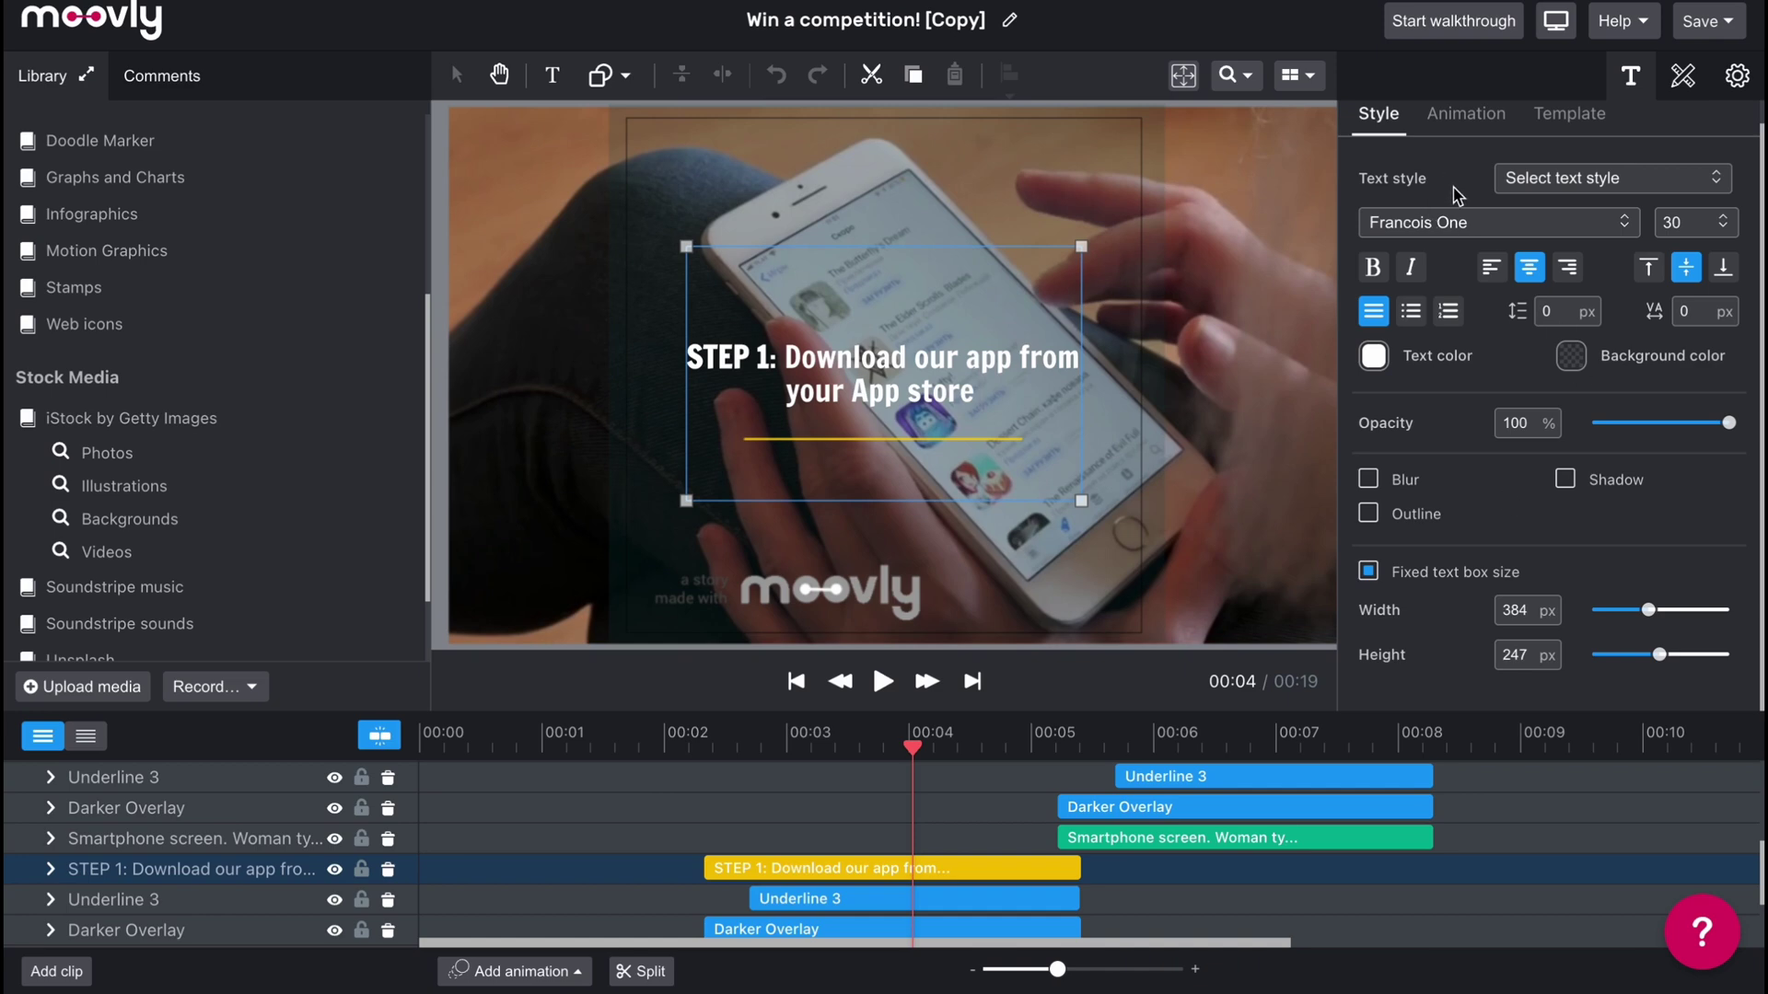
pyautogui.click(1464, 116)
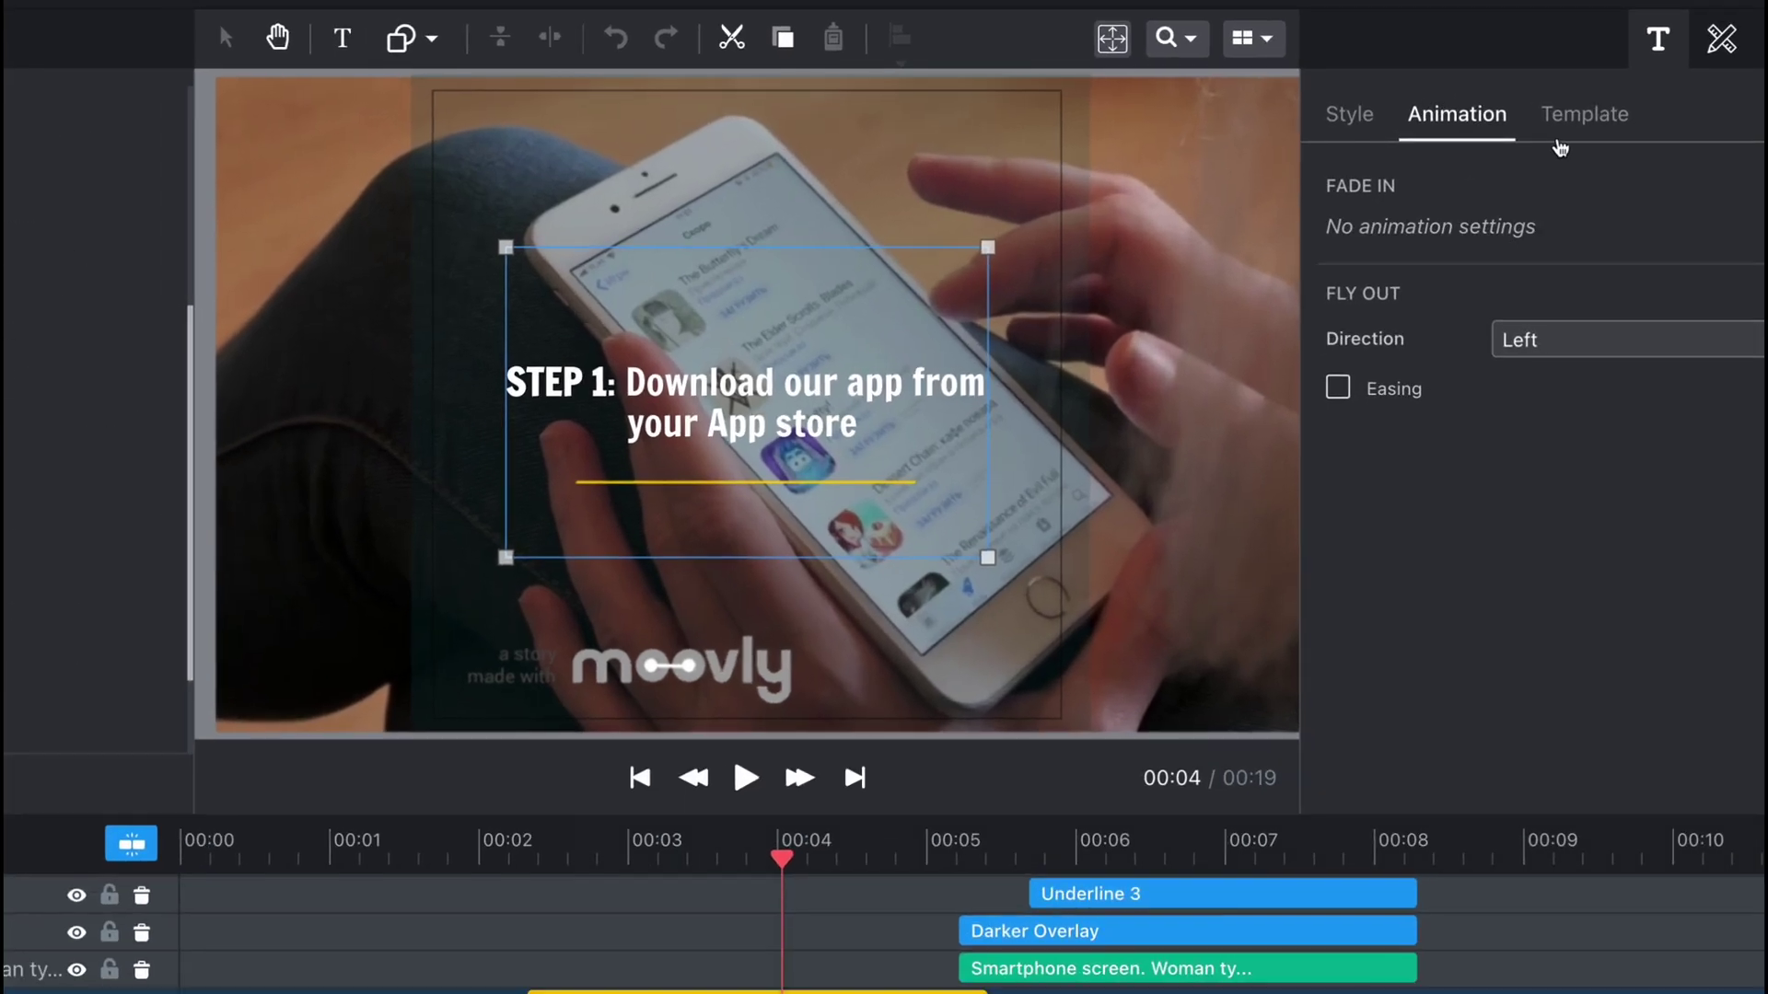
pyautogui.click(1574, 136)
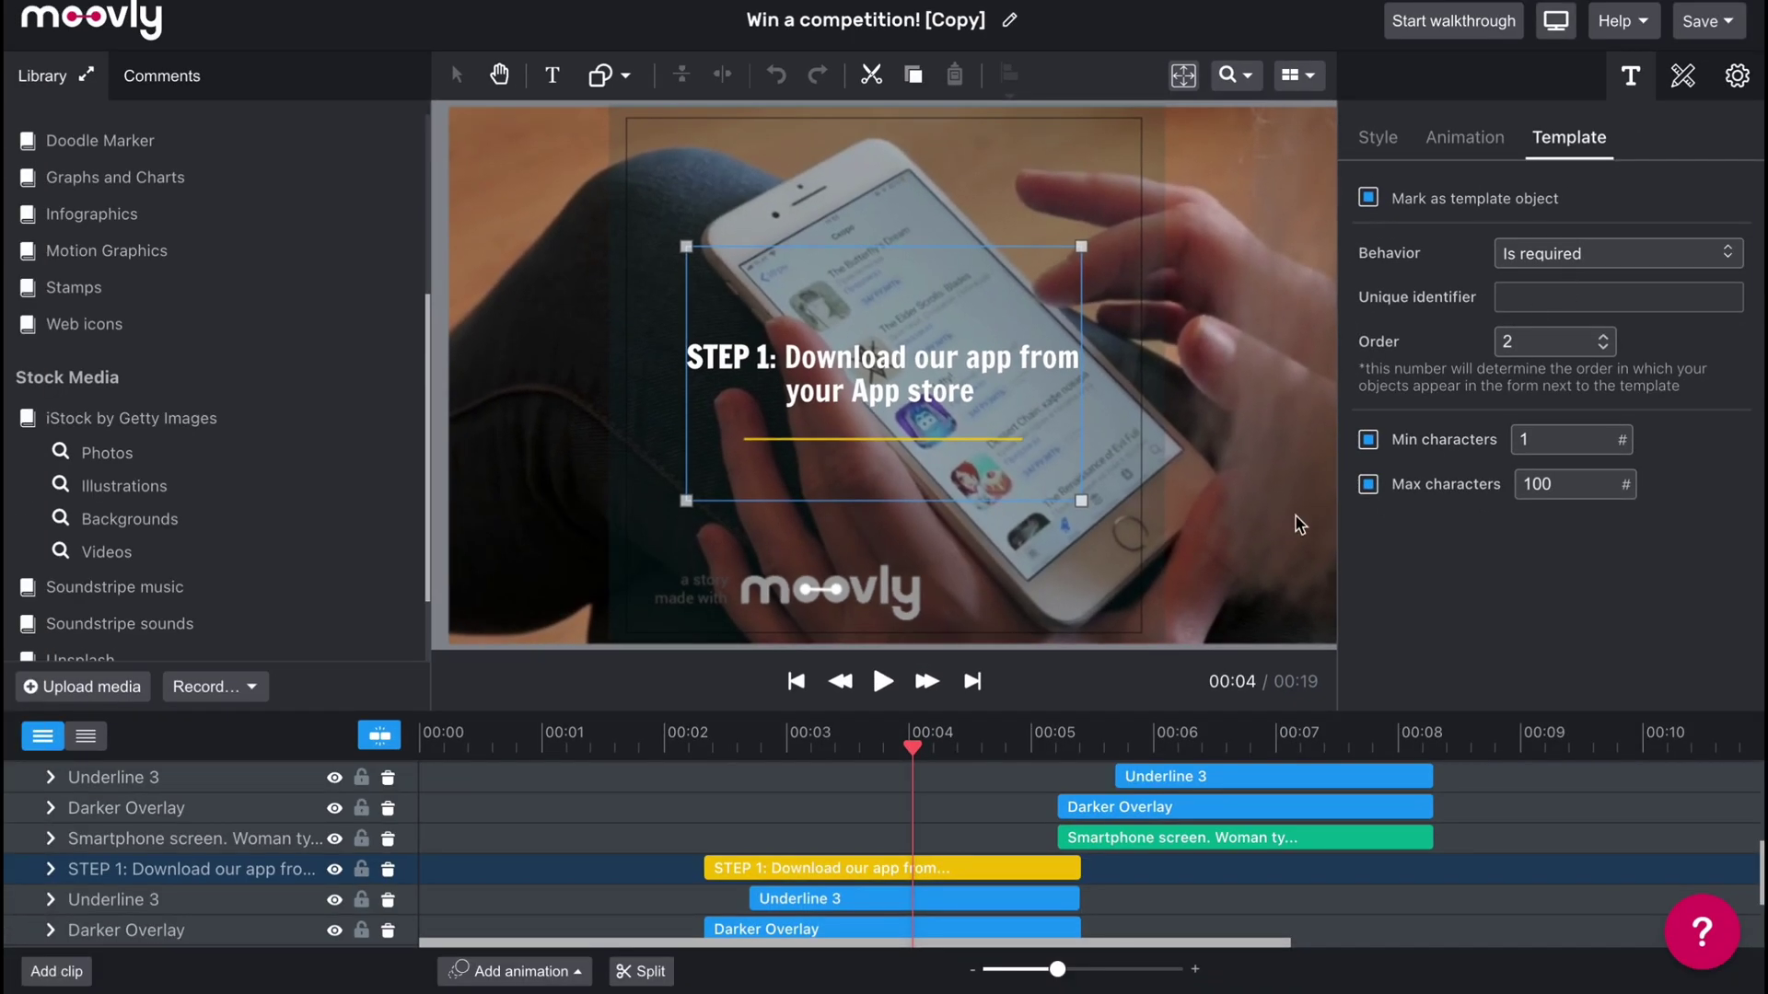
pyautogui.click(1280, 498)
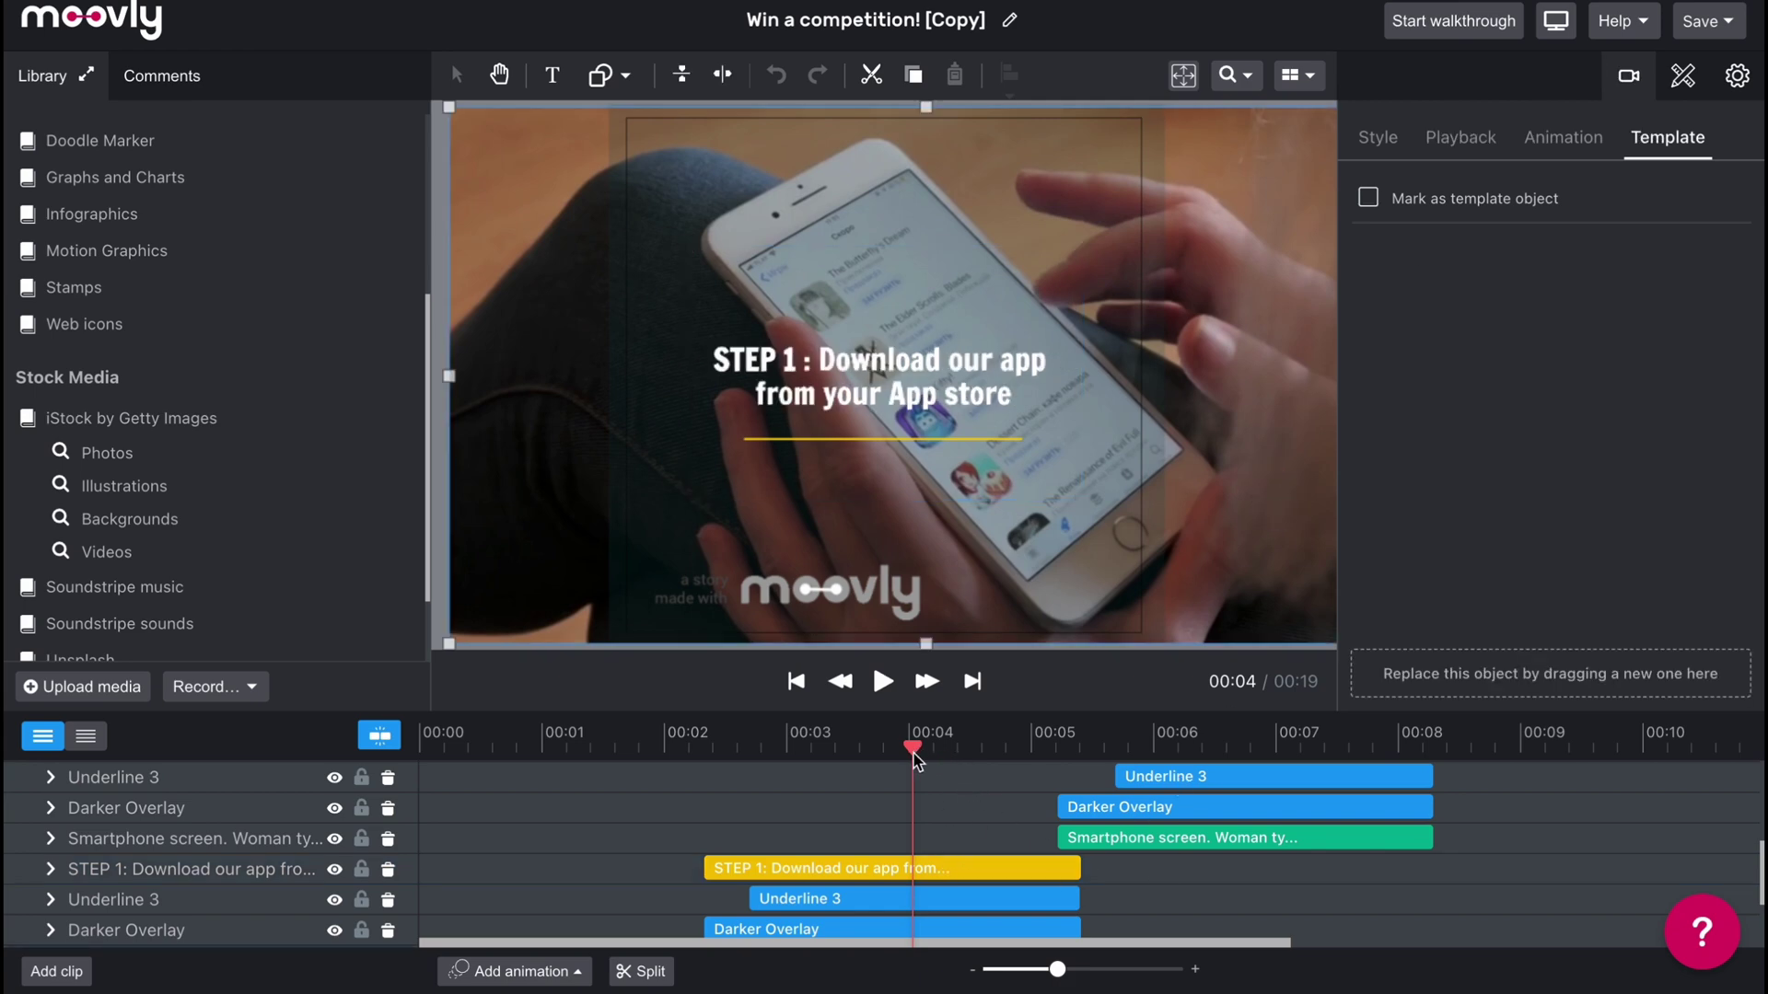
# Step: Change the opening 'Win our BIG PRIZE' title text to HelperMan
pyautogui.moveTo(911, 756); pyautogui.dragTo(257, 737)
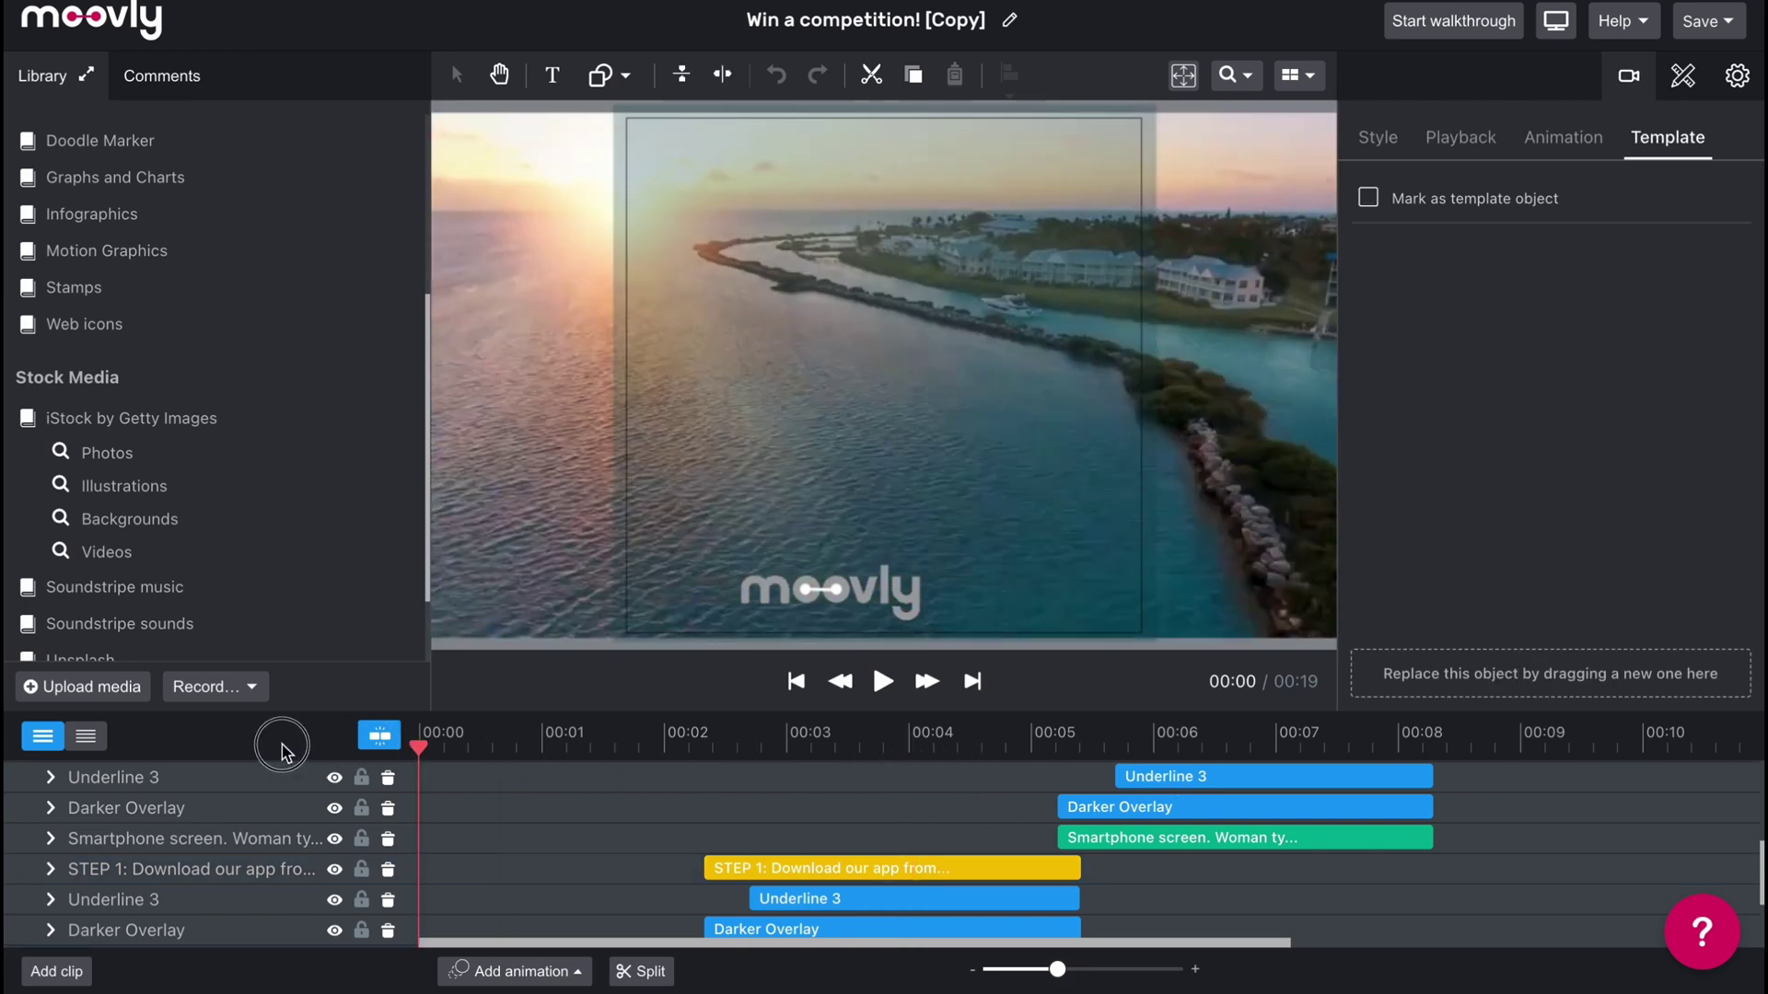
pyautogui.scroll(-2, 605, 867)
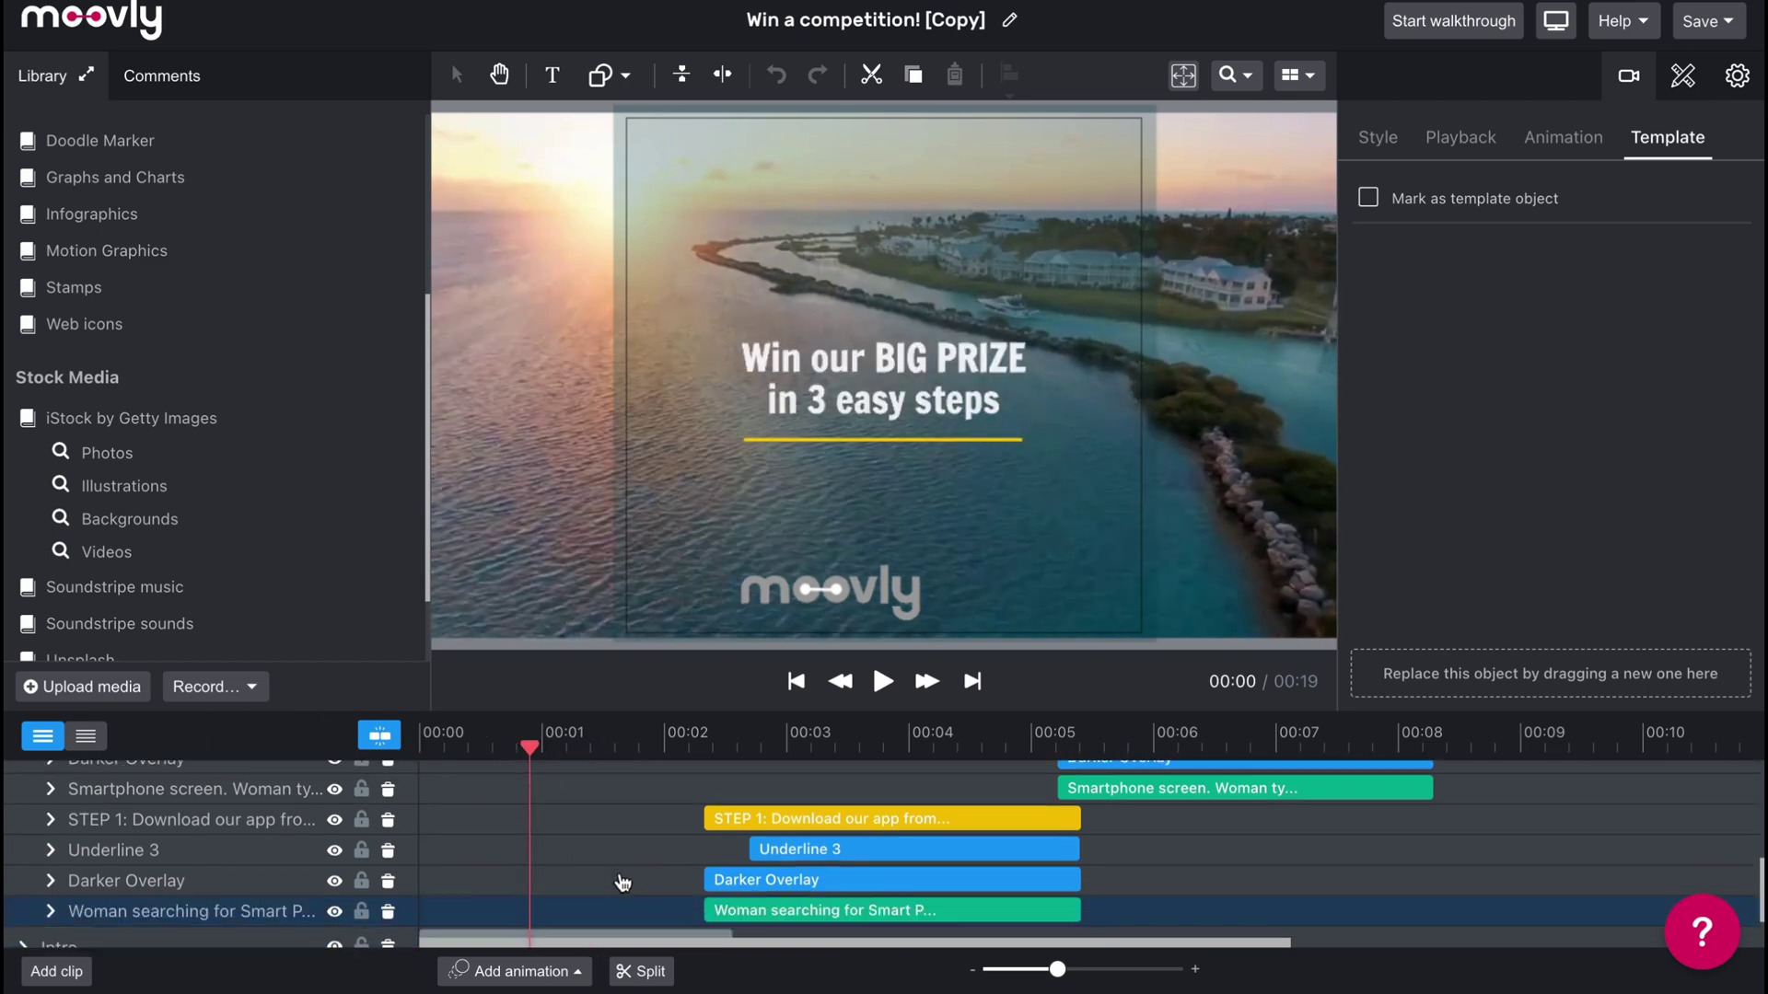
pyautogui.click(860, 427)
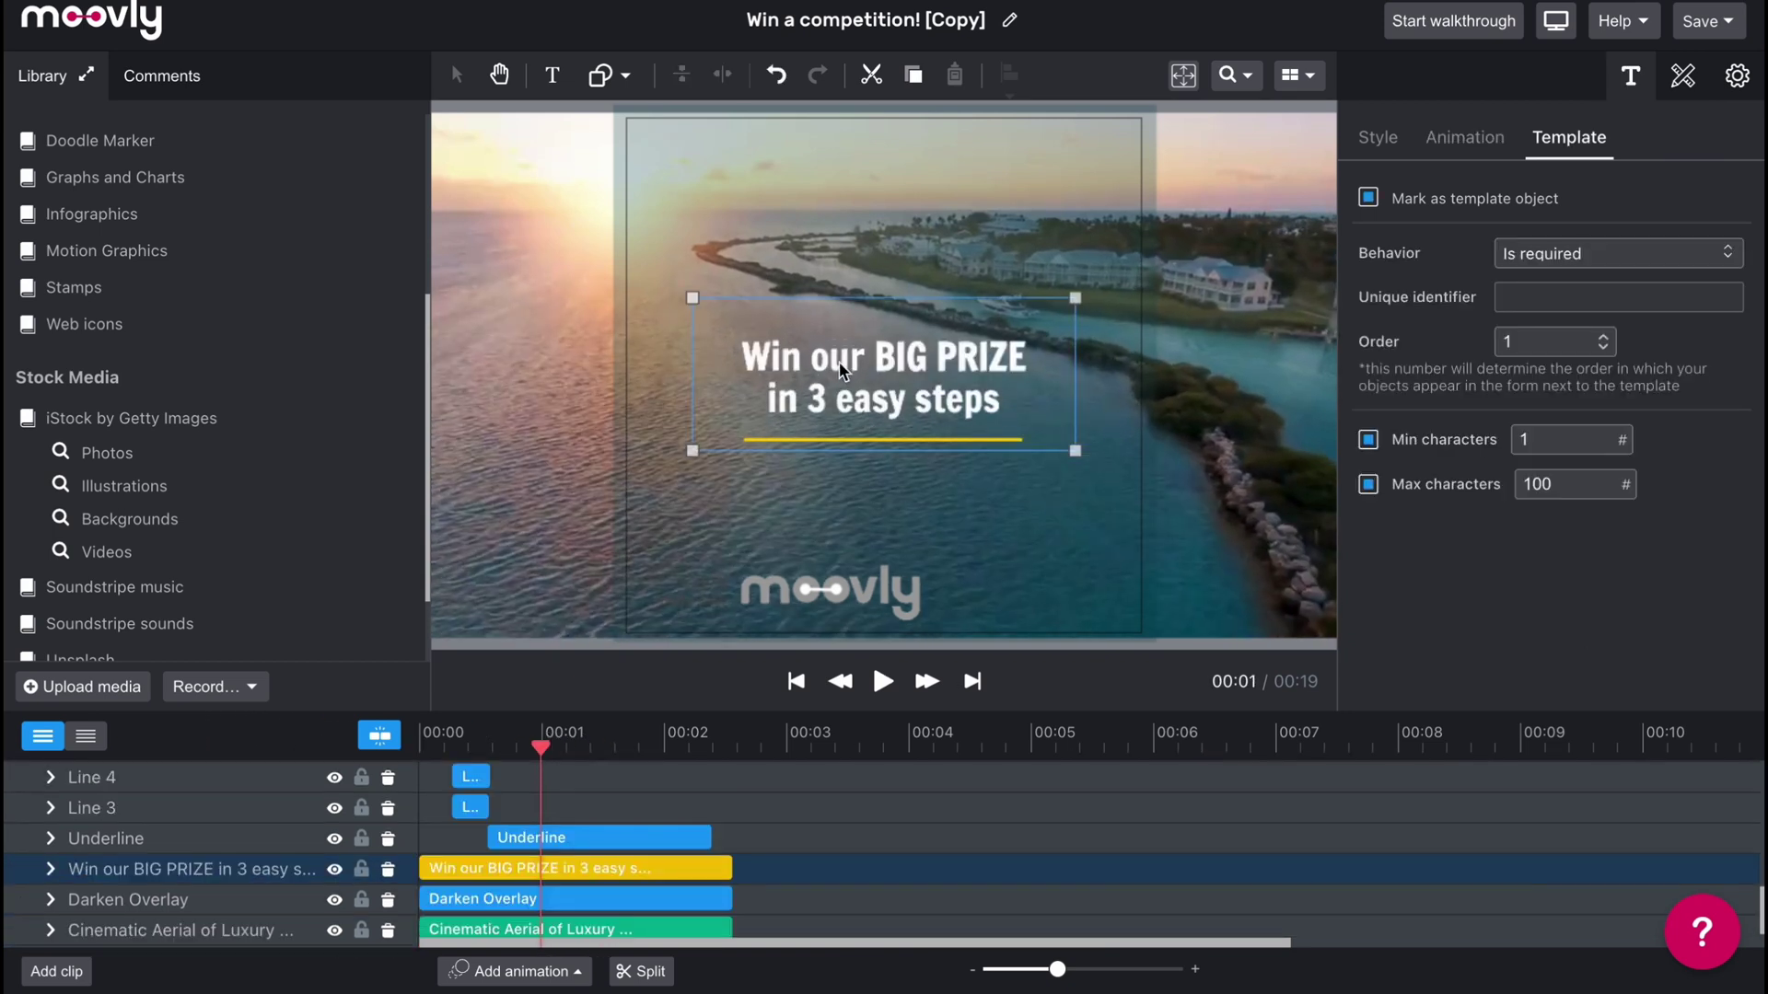
pyautogui.doubleClick(834, 370)
pyautogui.tripleClick(834, 370)
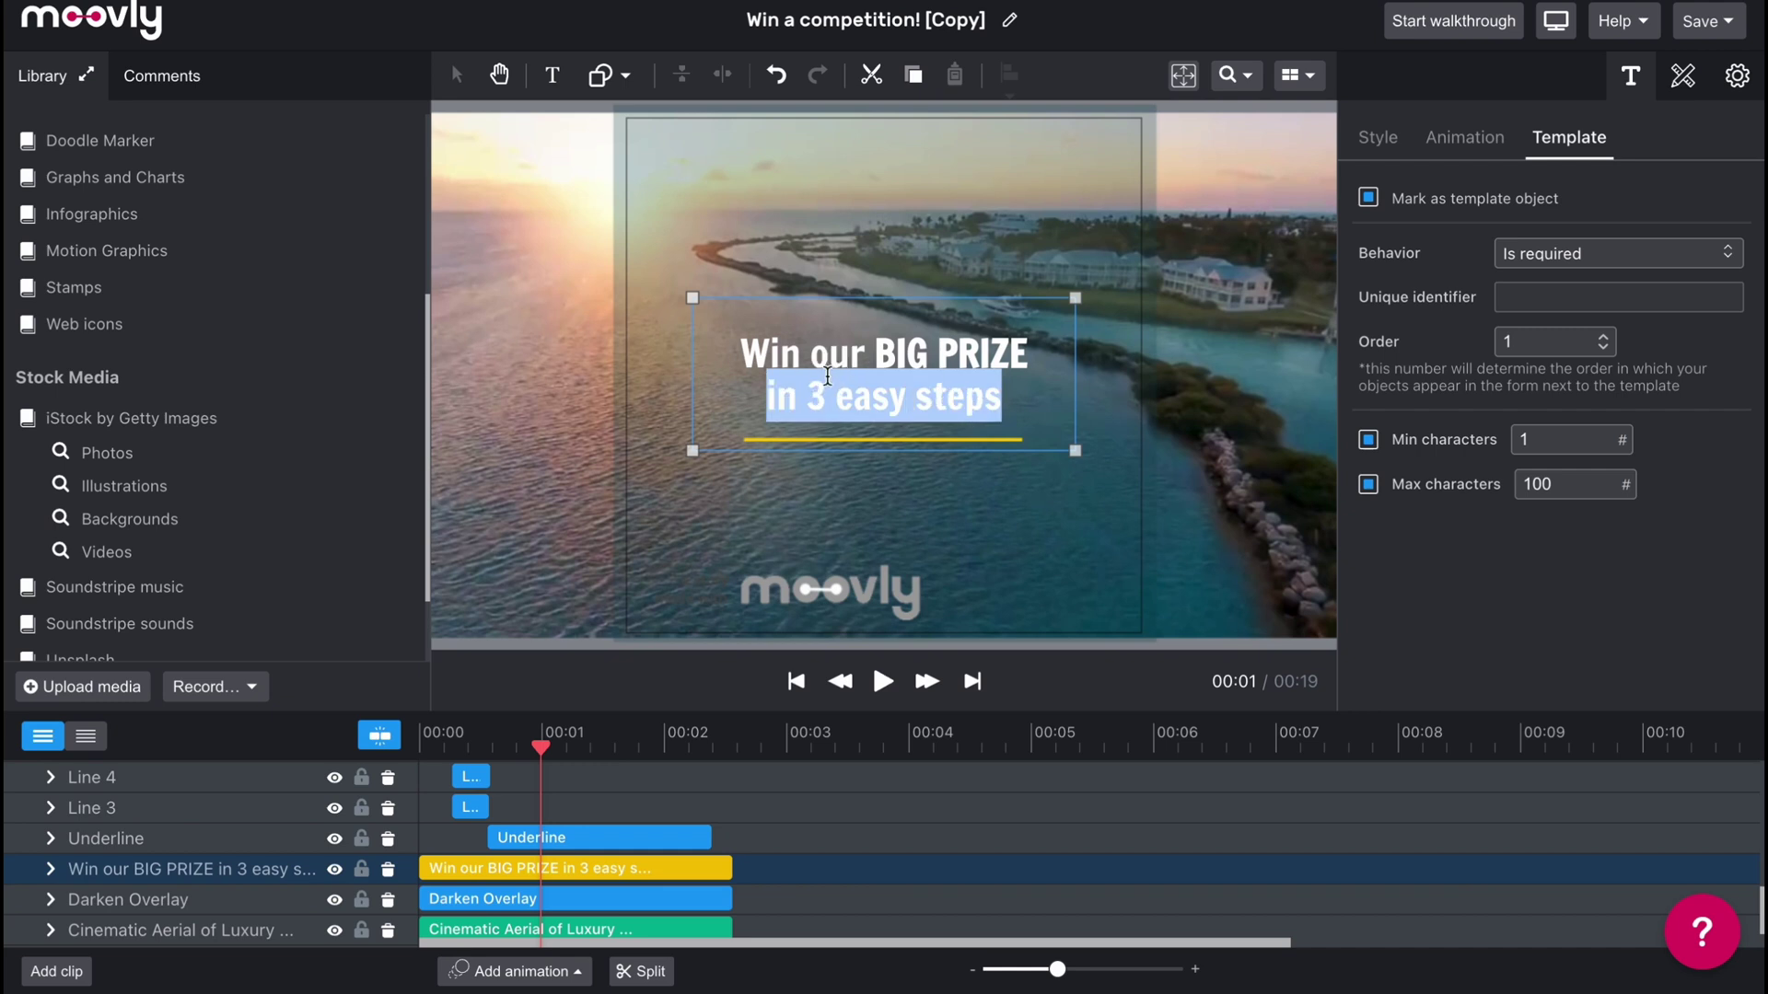
pyautogui.moveTo(740, 348); pyautogui.dragTo(1029, 401)
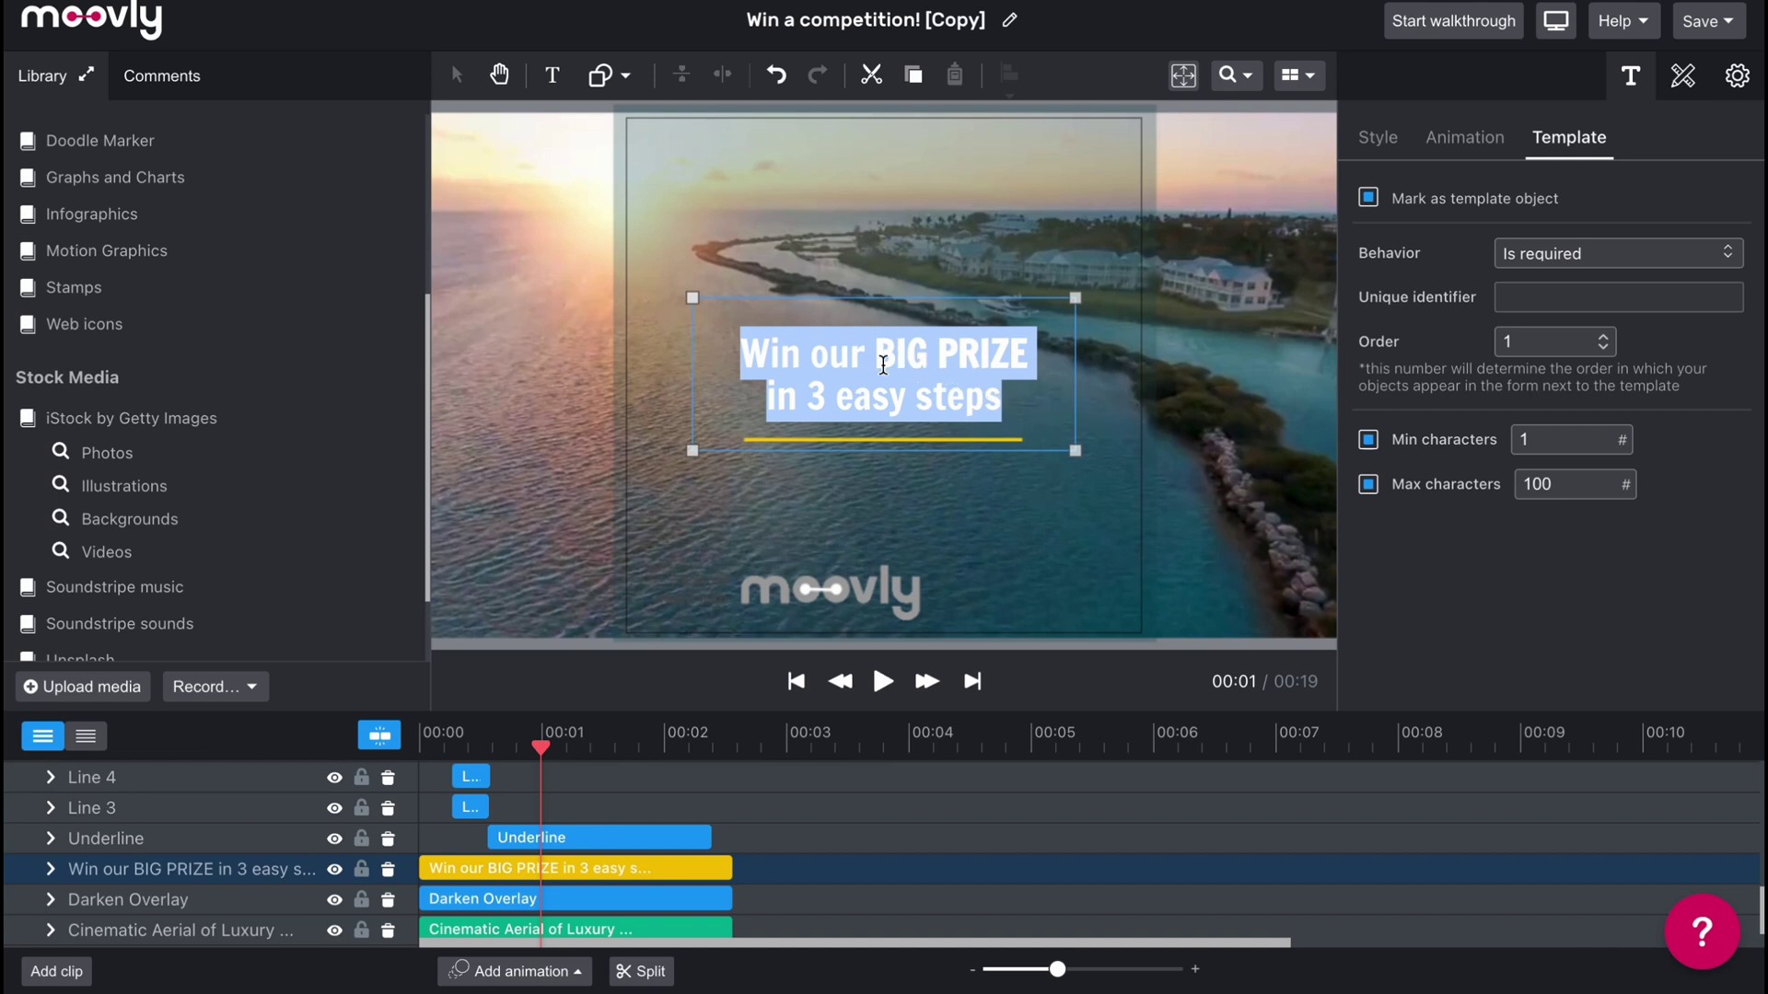
pyautogui.write('H')
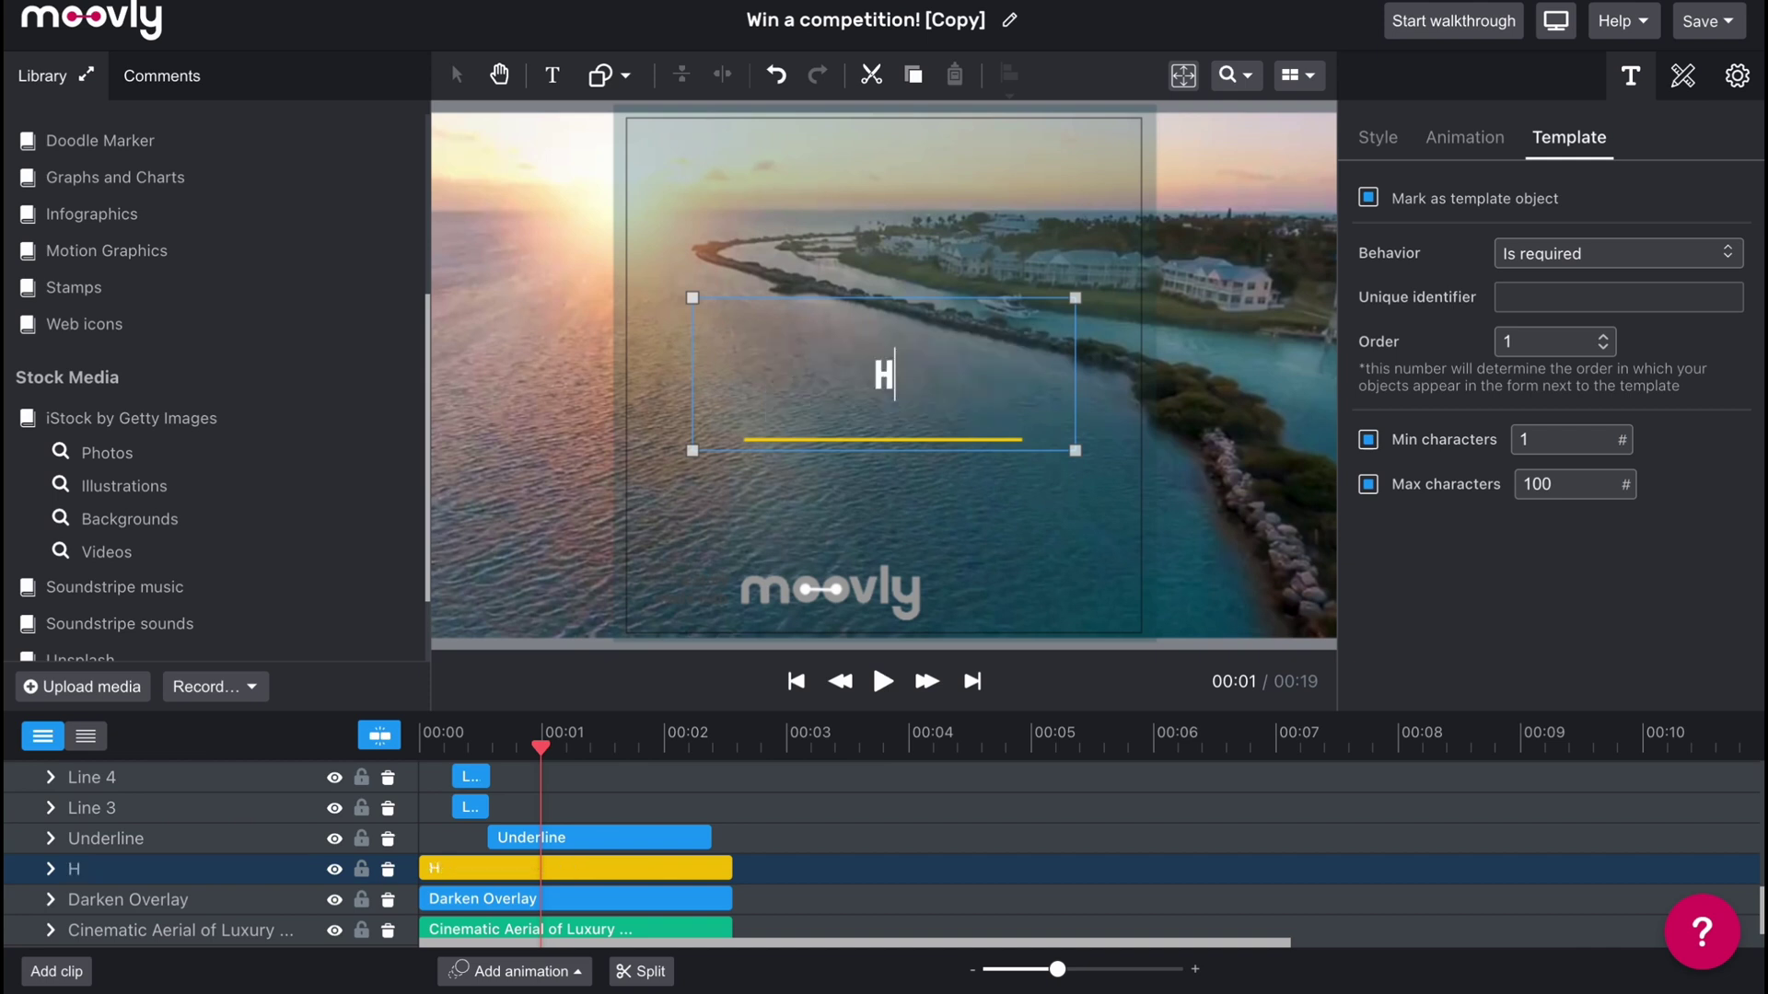
pyautogui.write('elper')
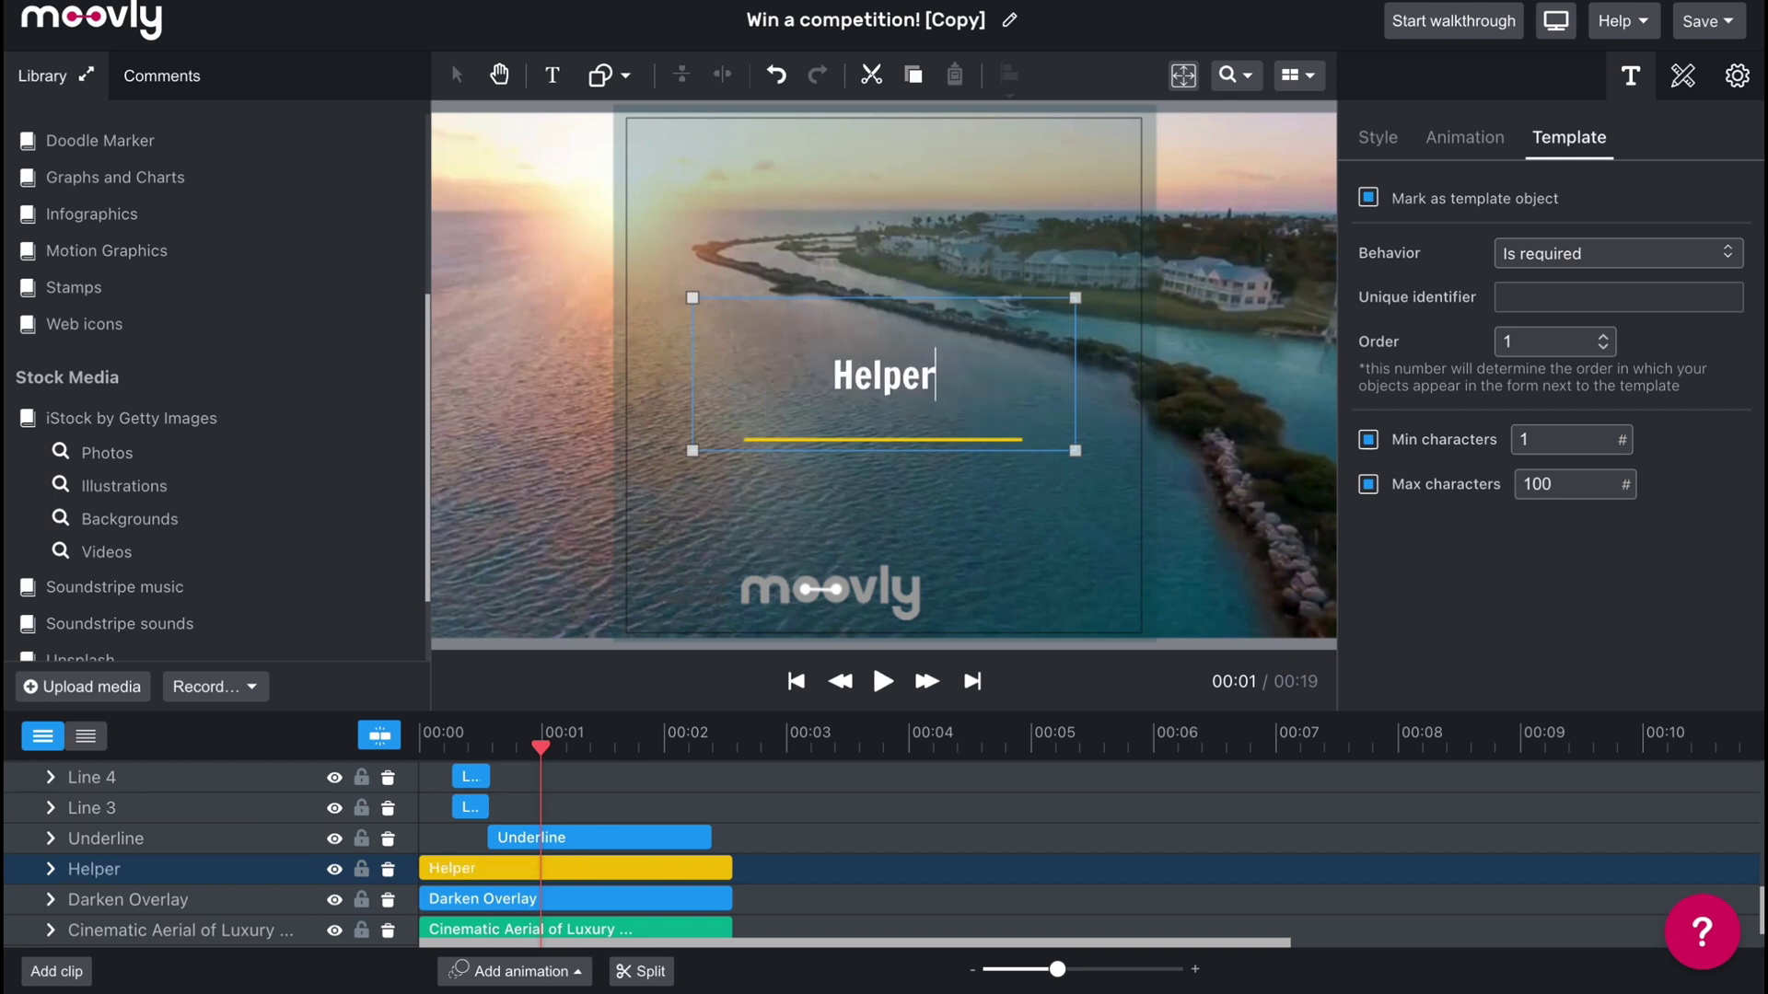
pyautogui.write('Man')
# Step: Color the HelperMan title text red and preview the intro
pyautogui.doubleClick(904, 379)
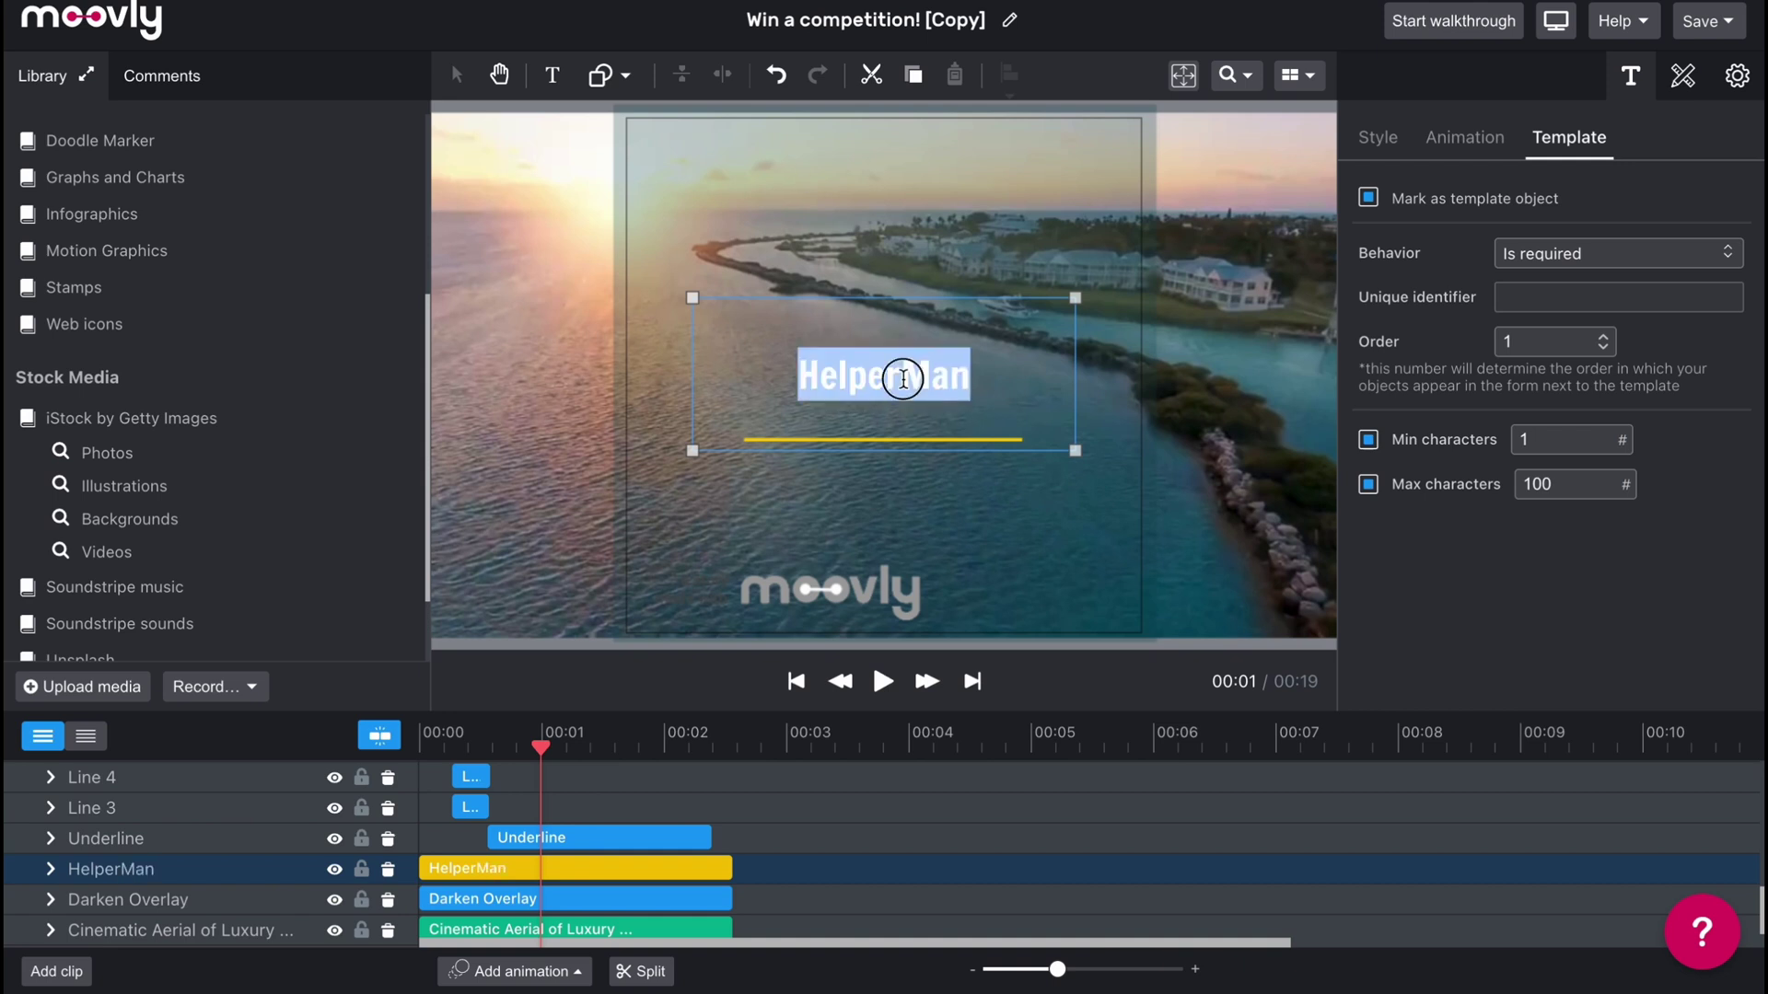
pyautogui.click(1381, 141)
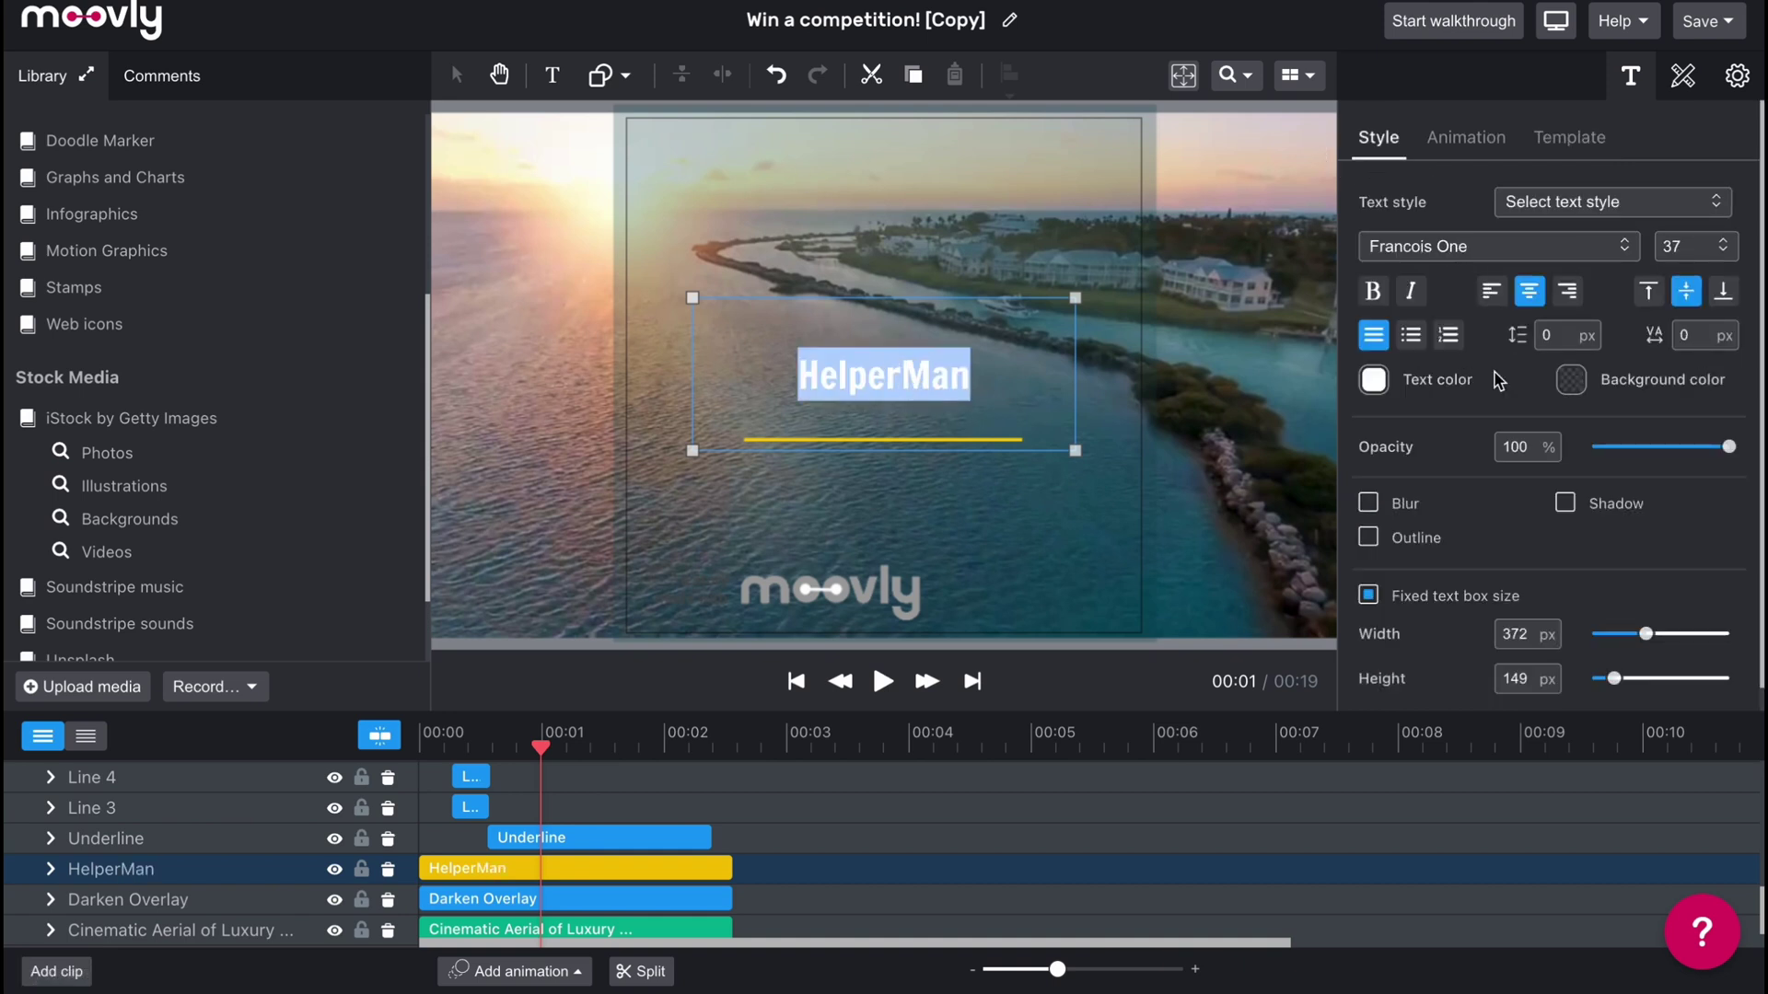
pyautogui.click(1373, 379)
pyautogui.click(1330, 209)
pyautogui.click(805, 540)
pyautogui.moveTo(542, 748)
pyautogui.mouseDown()
pyautogui.moveTo(655, 783)
pyautogui.moveTo(731, 777)
pyautogui.mouseUp()
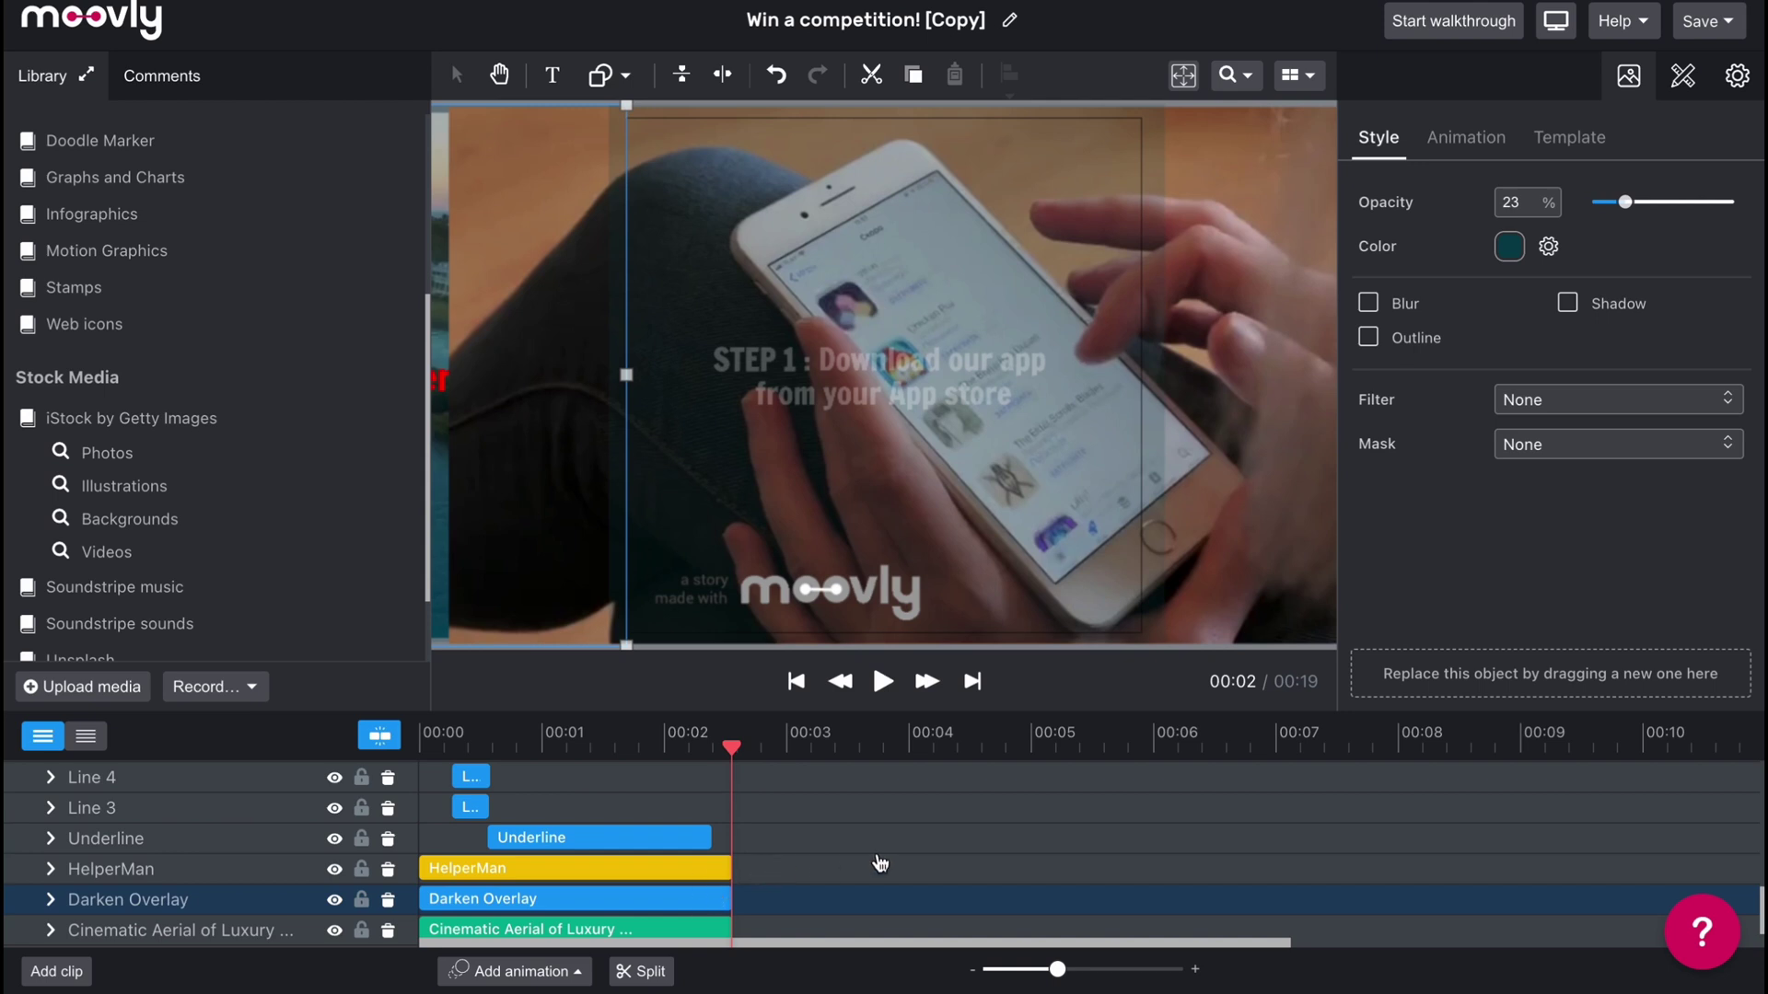
pyautogui.scroll(-1, 907, 866)
# Step: Collapse the Outro layer group and expand the Steps group to reach STEP 1
pyautogui.click(721, 923)
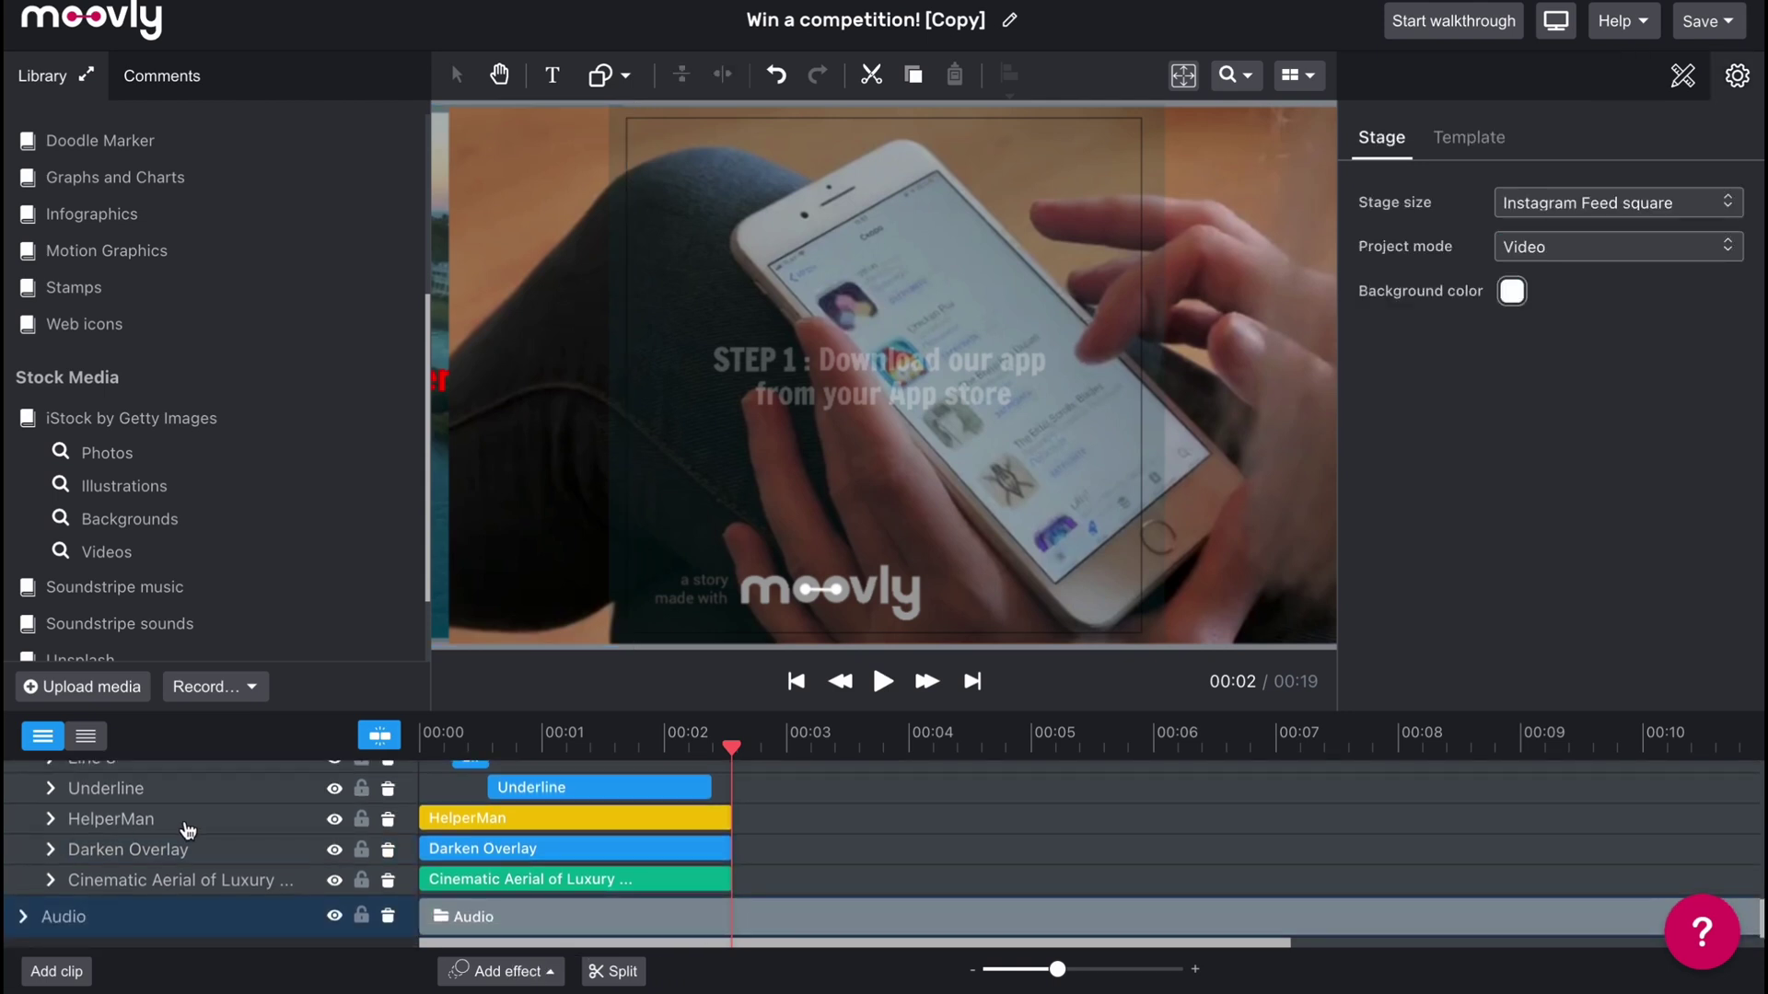
pyautogui.scroll(5, 104, 829)
pyautogui.scroll(5, 97, 861)
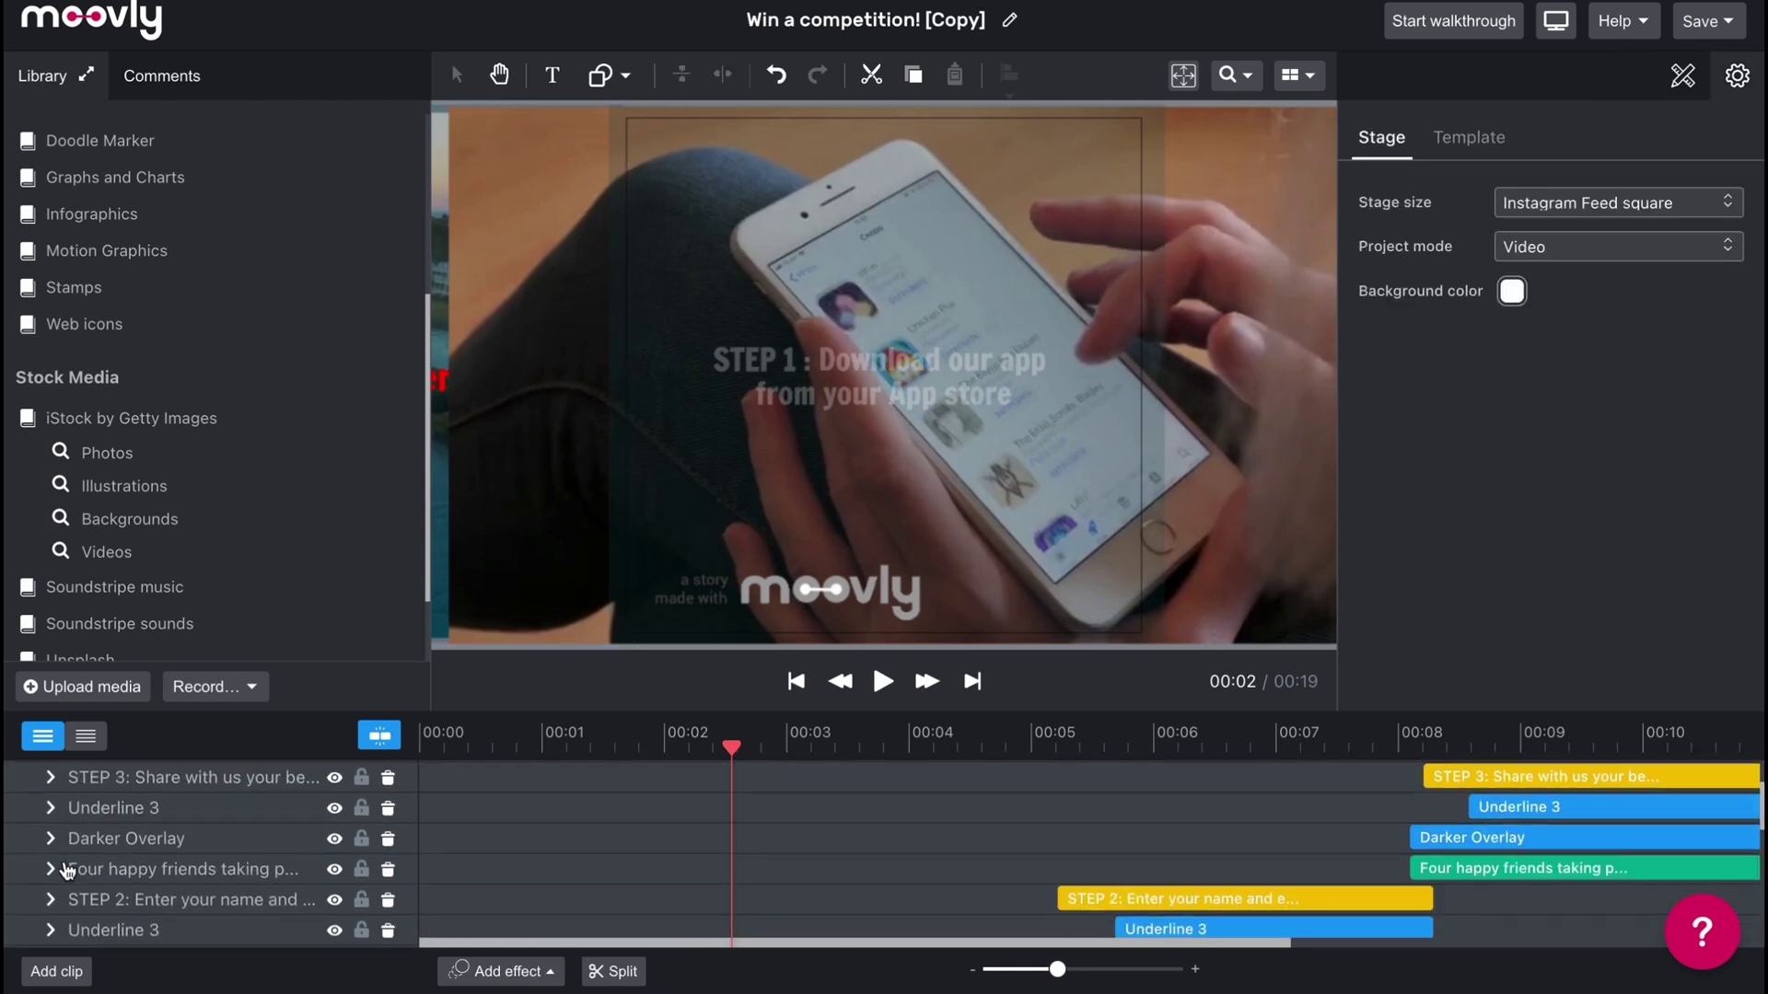
pyautogui.scroll(3, 118, 865)
pyautogui.scroll(1, 121, 864)
pyautogui.click(23, 824)
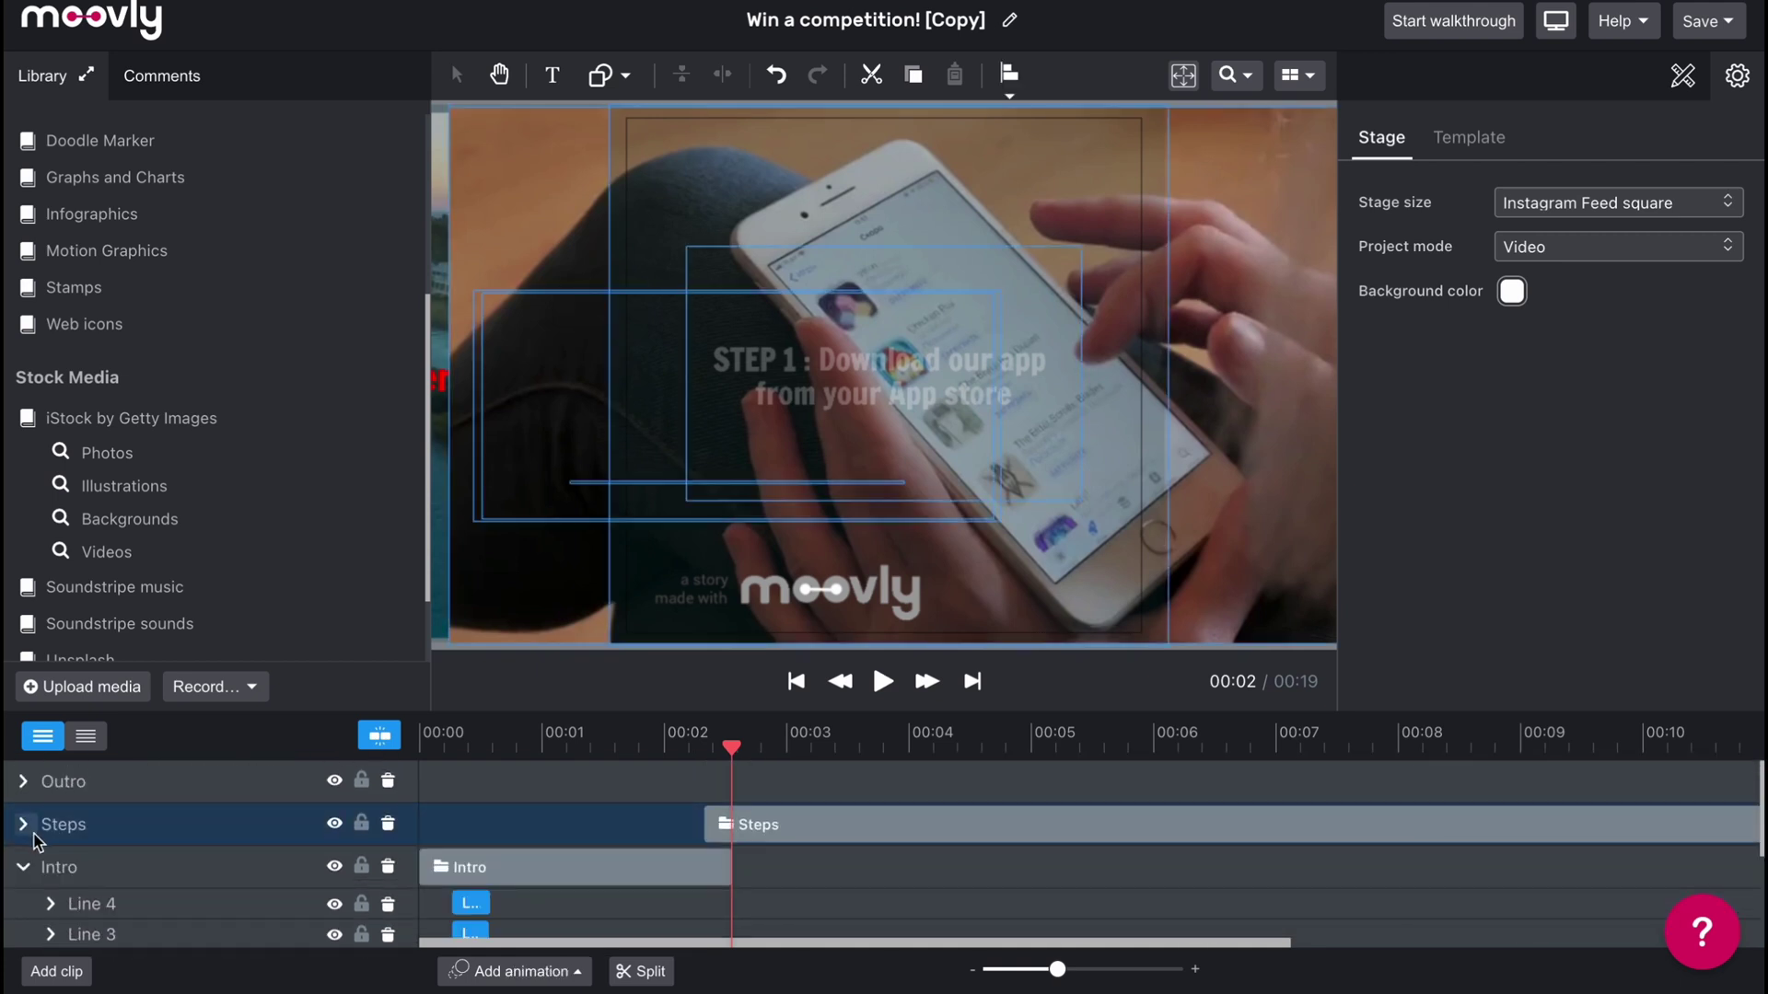
pyautogui.click(967, 385)
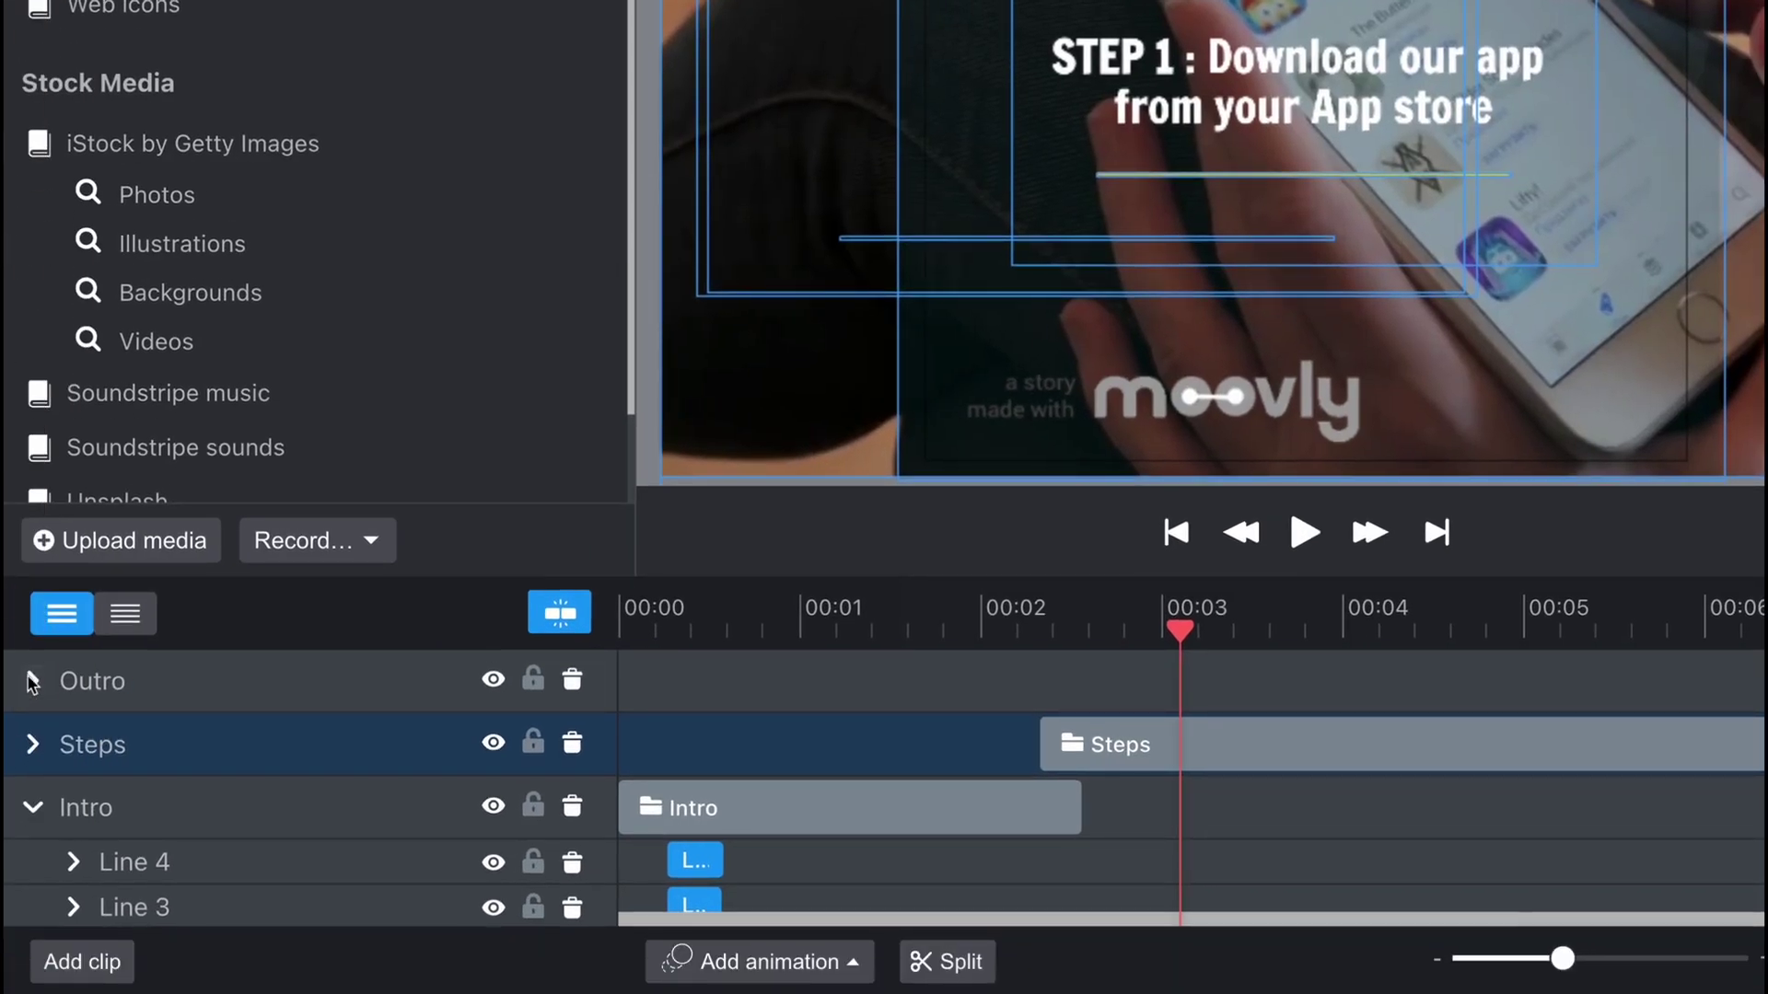
pyautogui.click(31, 681)
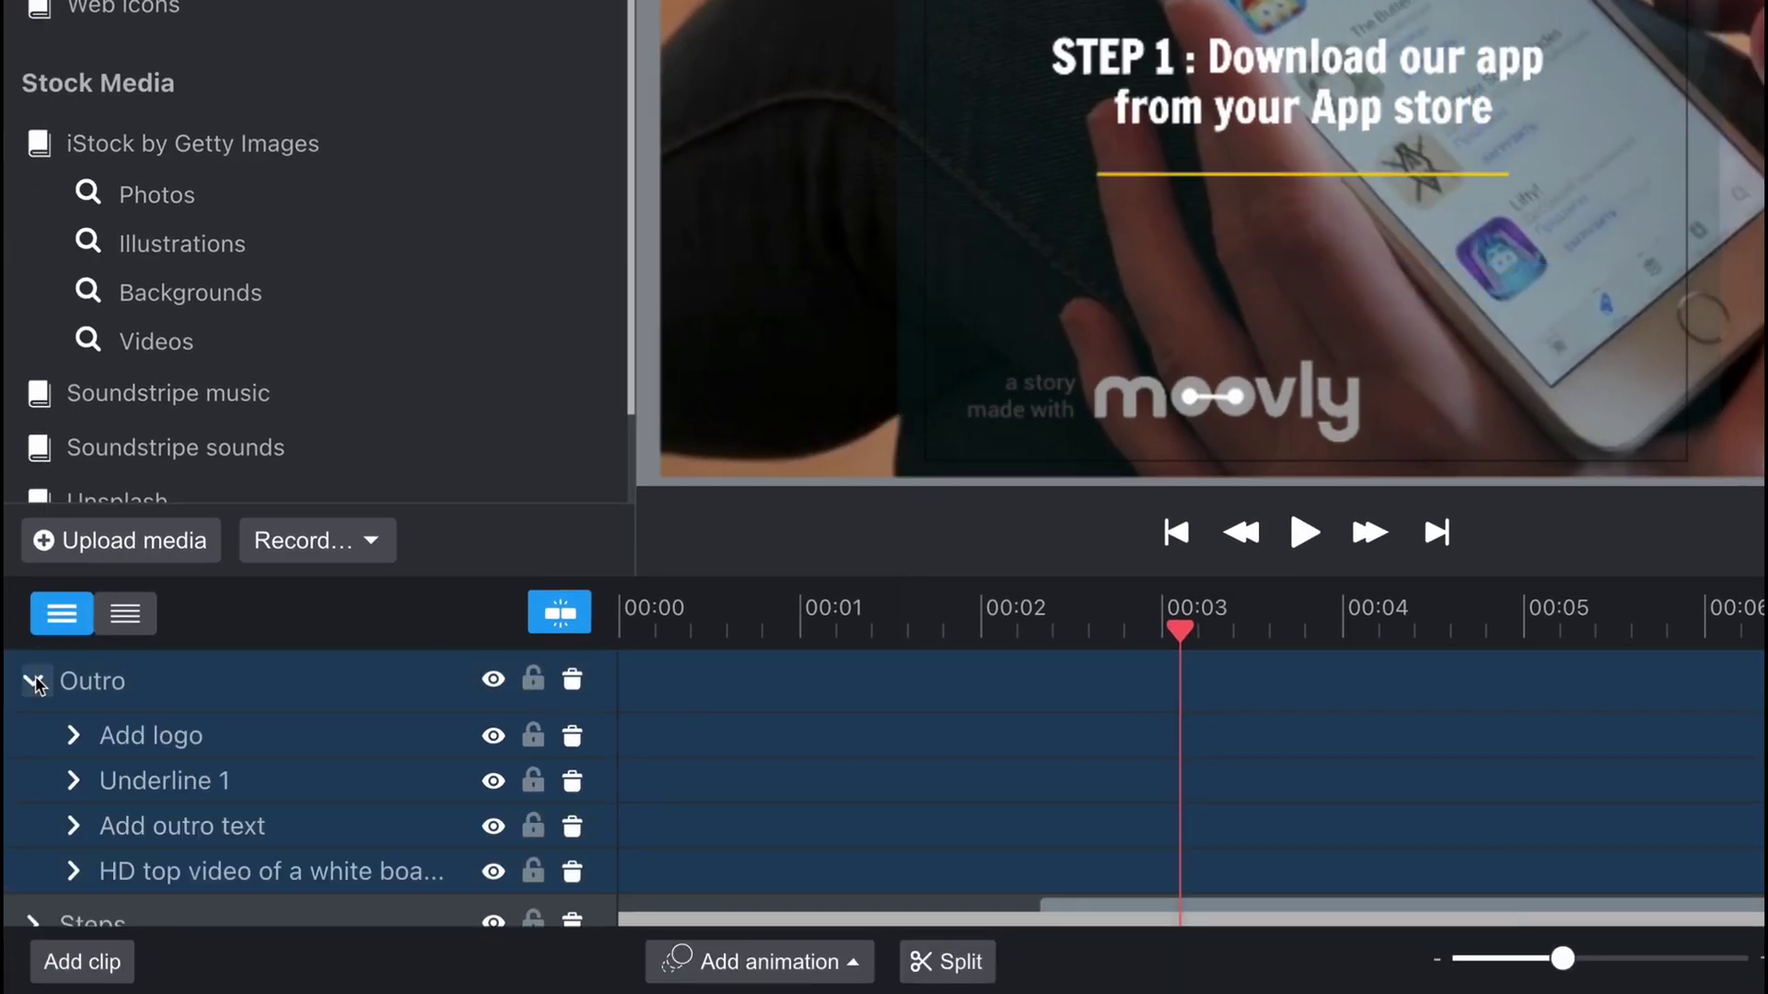
pyautogui.scroll(-1, 189, 815)
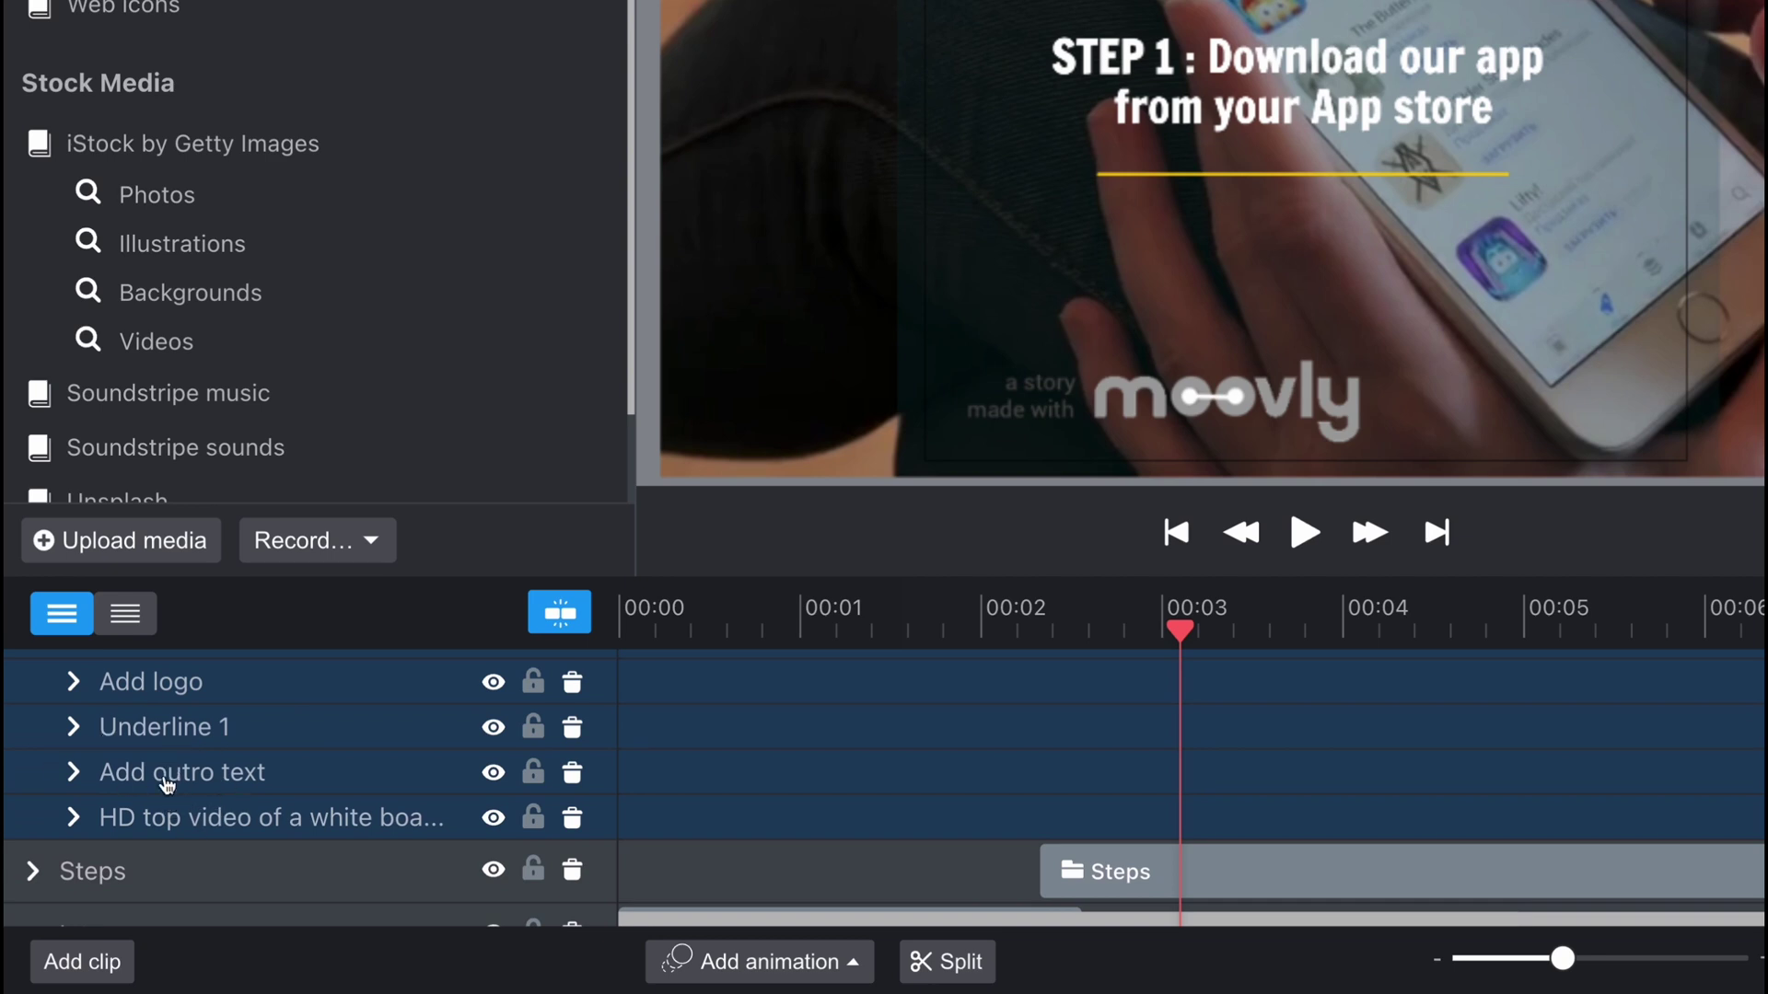
pyautogui.scroll(1, 150, 721)
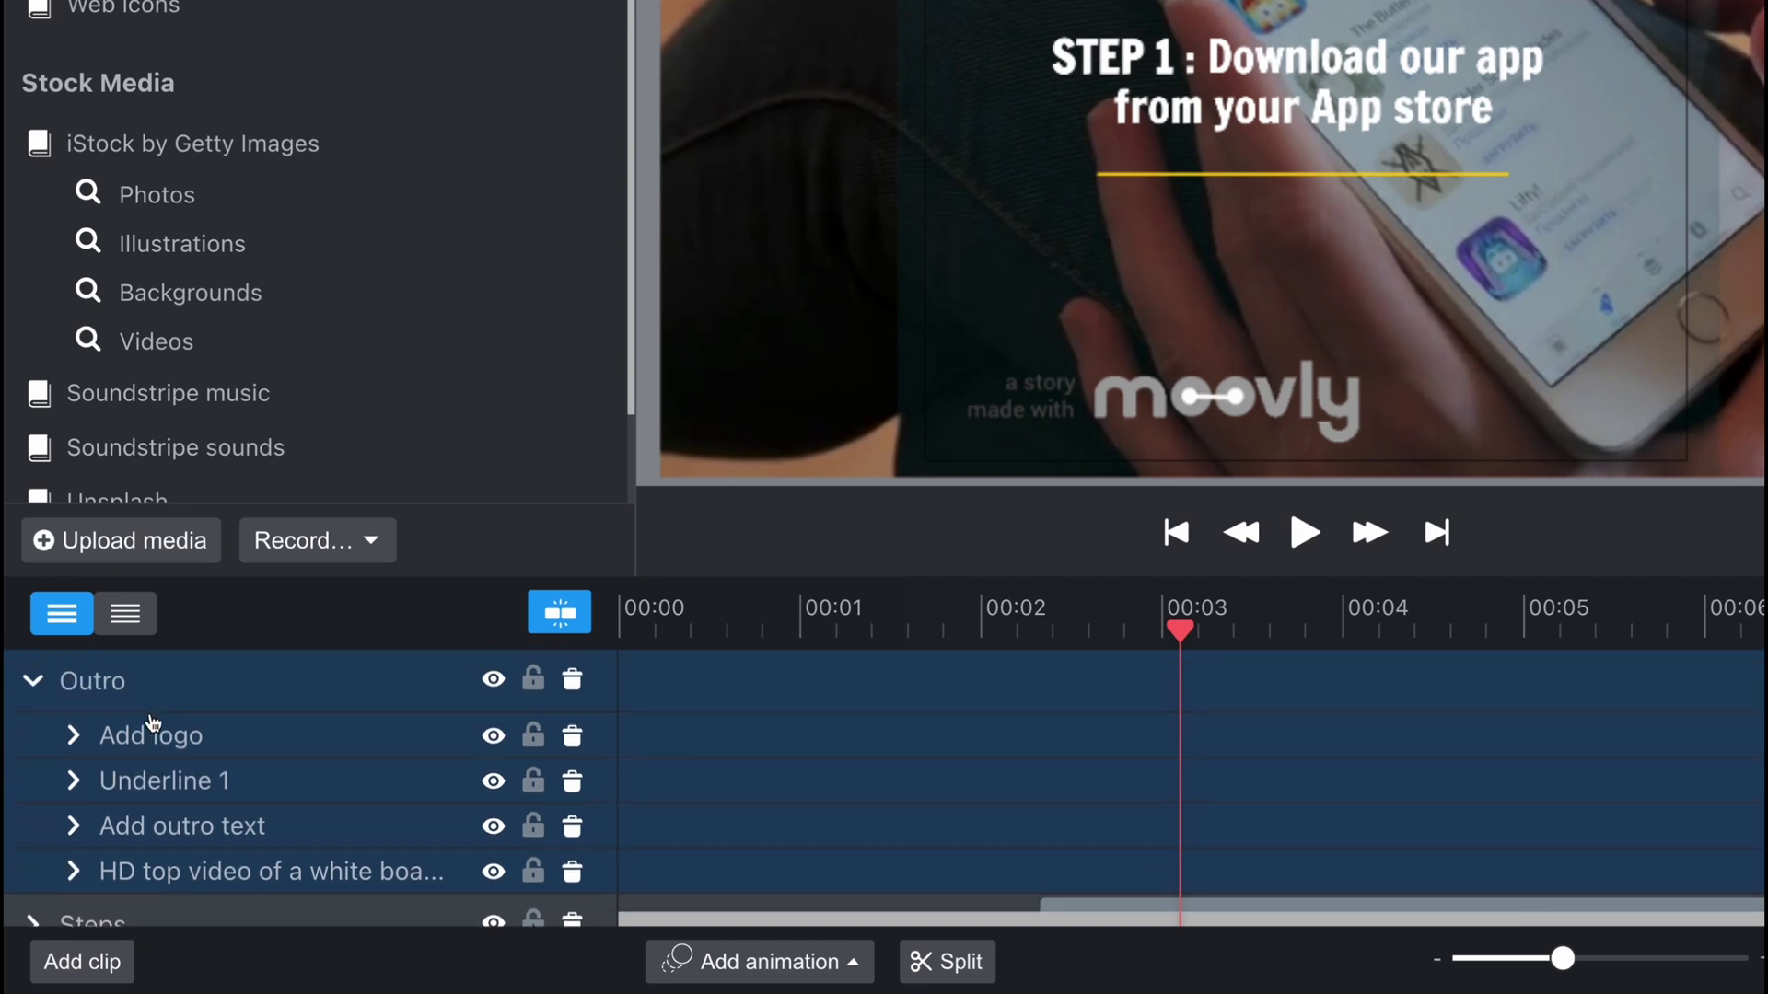
pyautogui.click(32, 681)
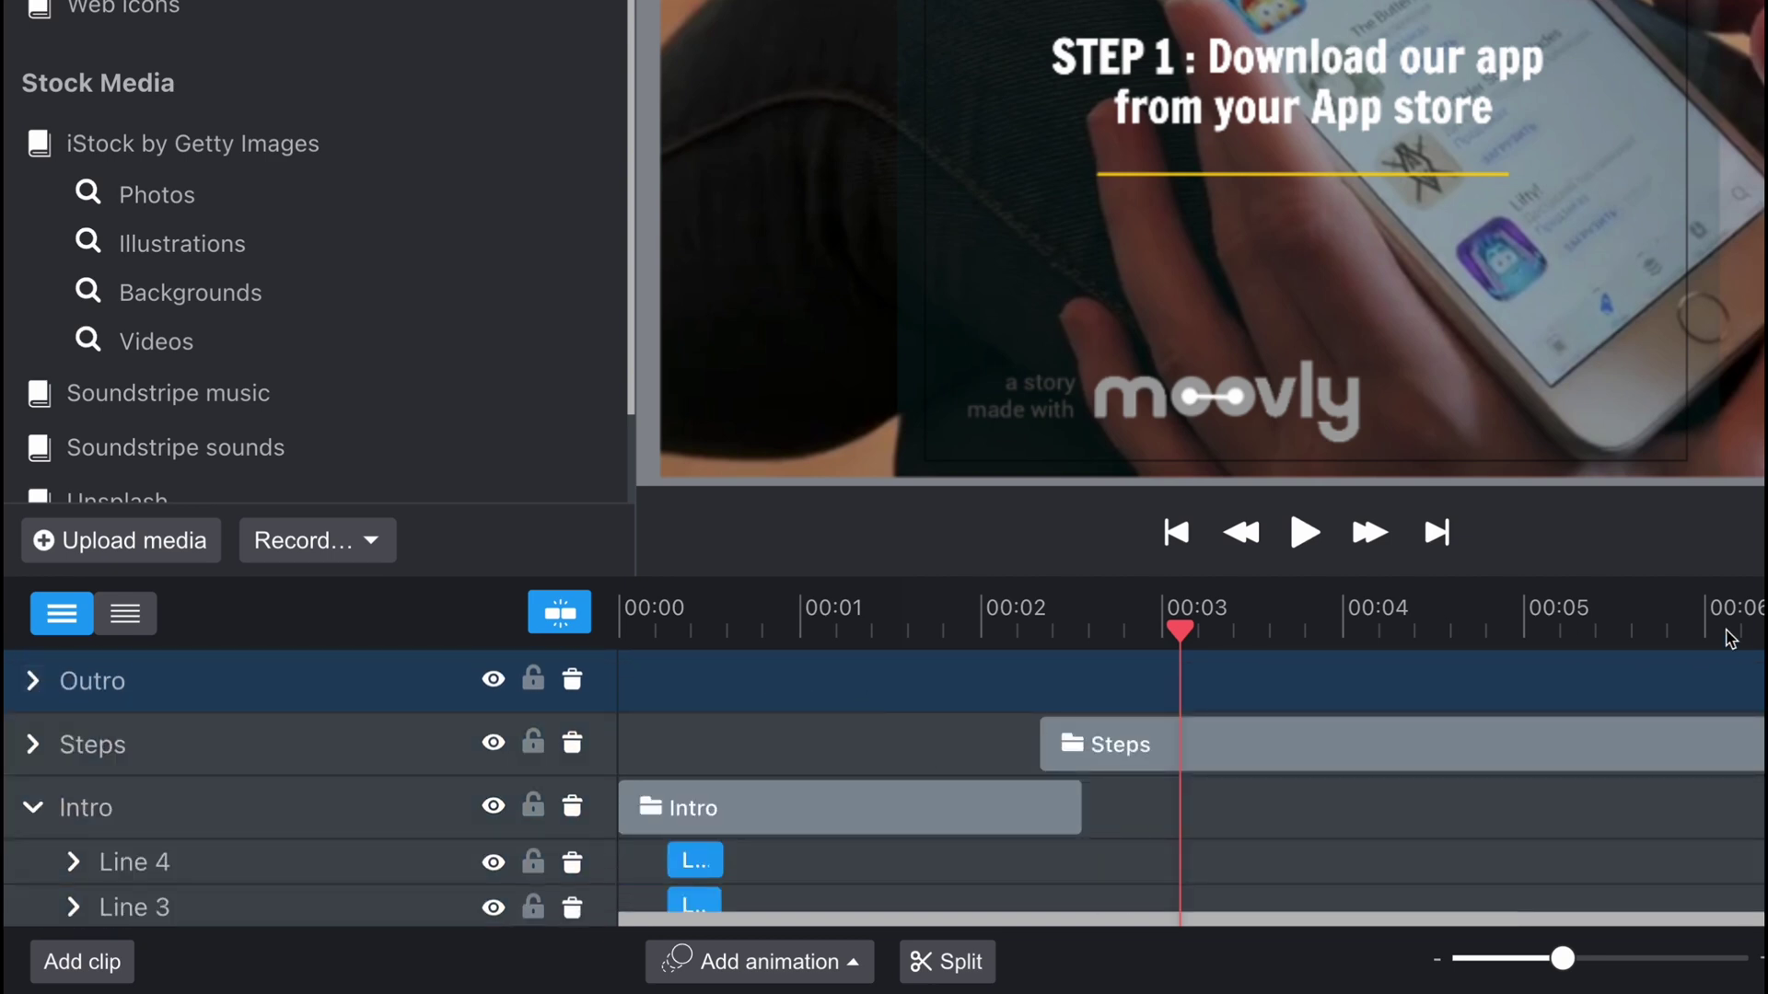
pyautogui.click(32, 745)
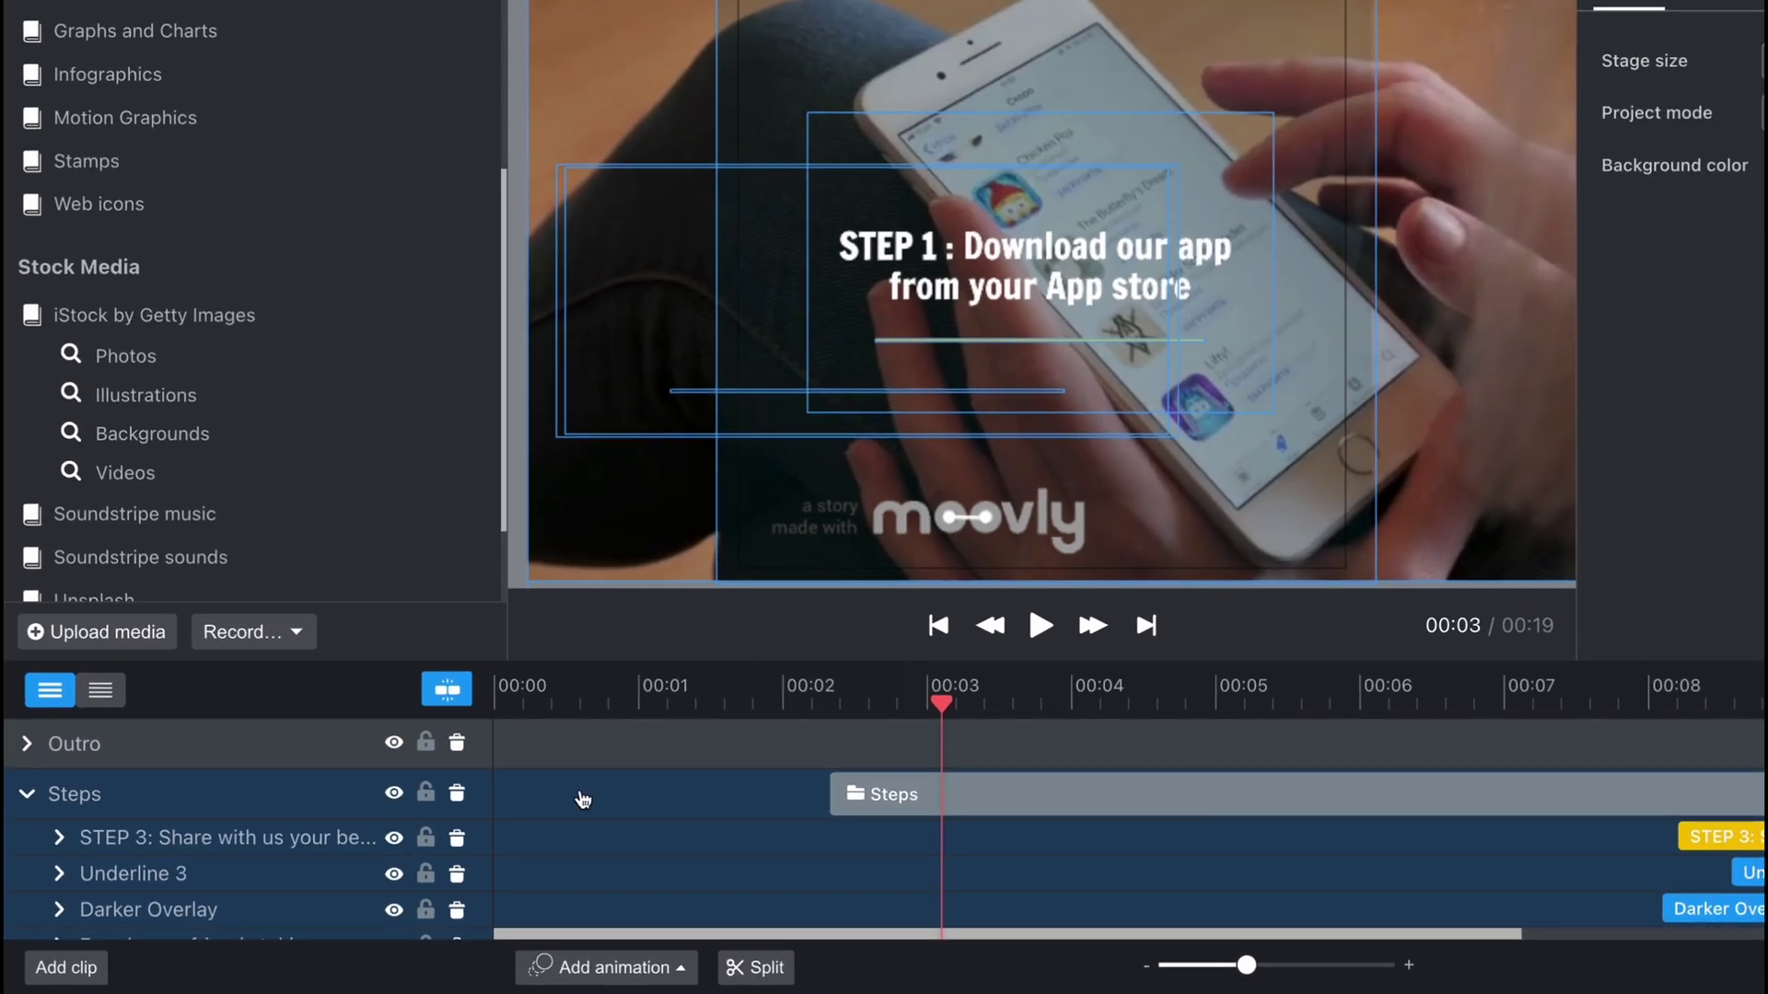
pyautogui.scroll(-2, 394, 874)
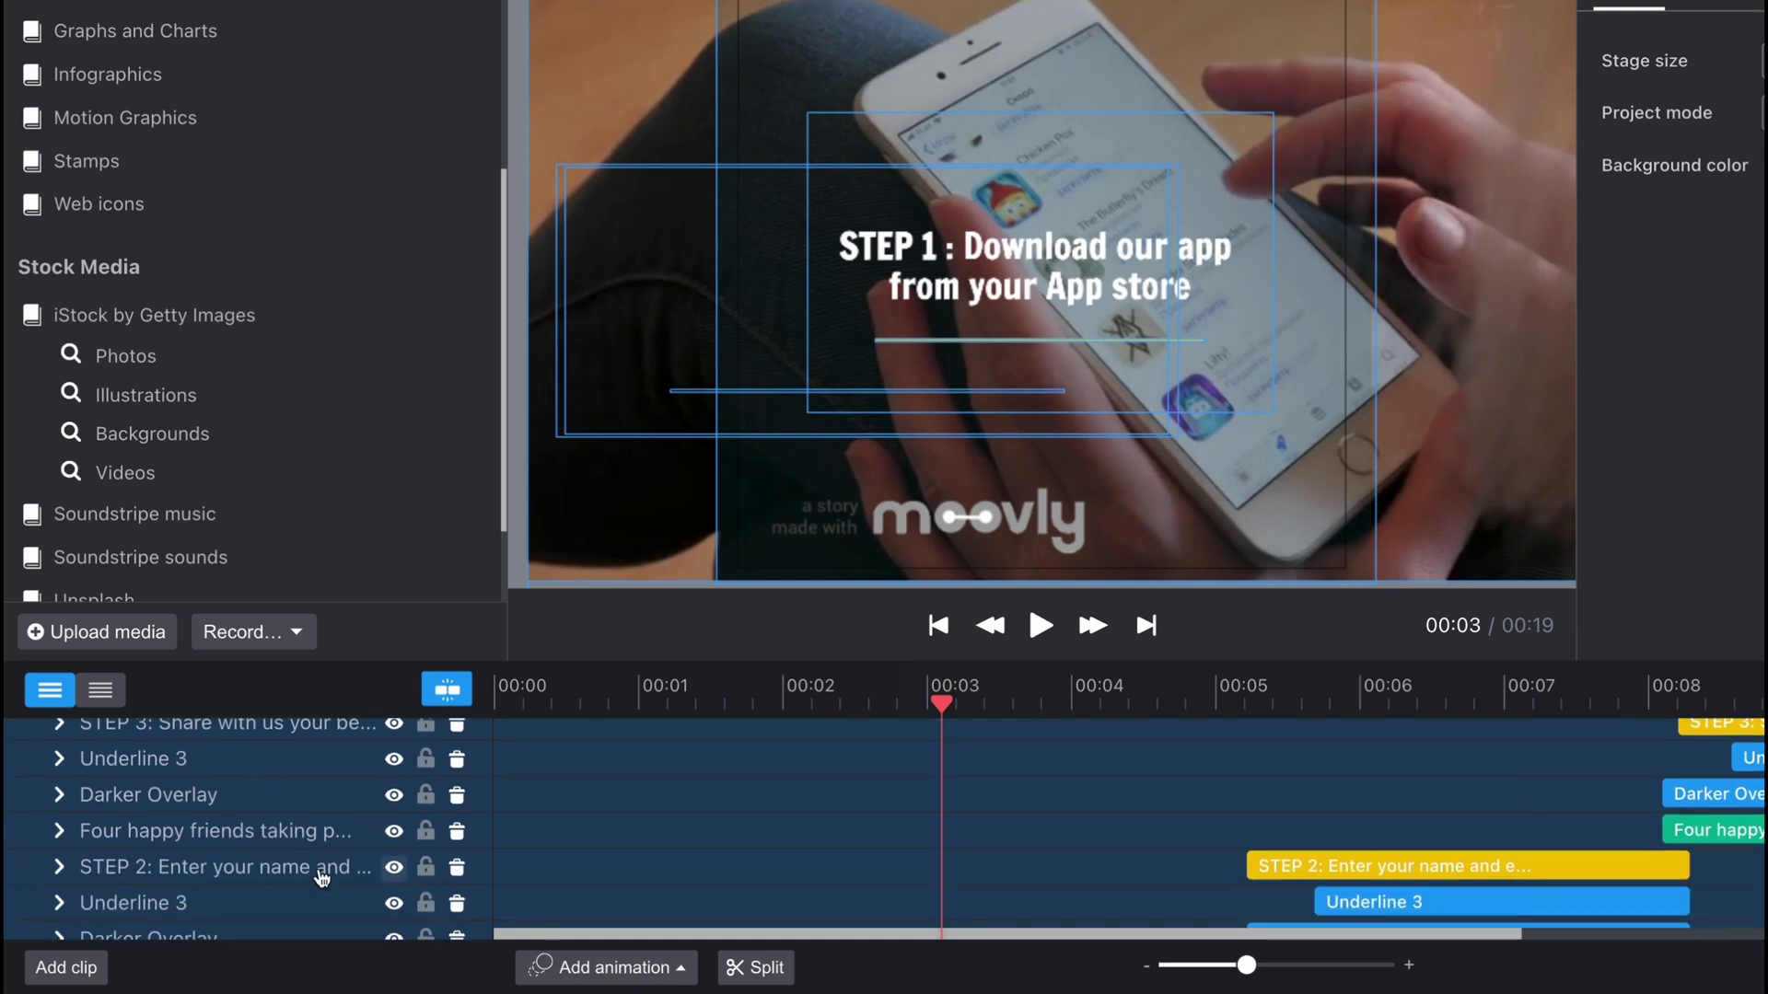
pyautogui.scroll(-3, 250, 879)
# Step: Replace the STEP 1 caption's download-our-app wording with 'Watch tutorials'
pyautogui.click(165, 859)
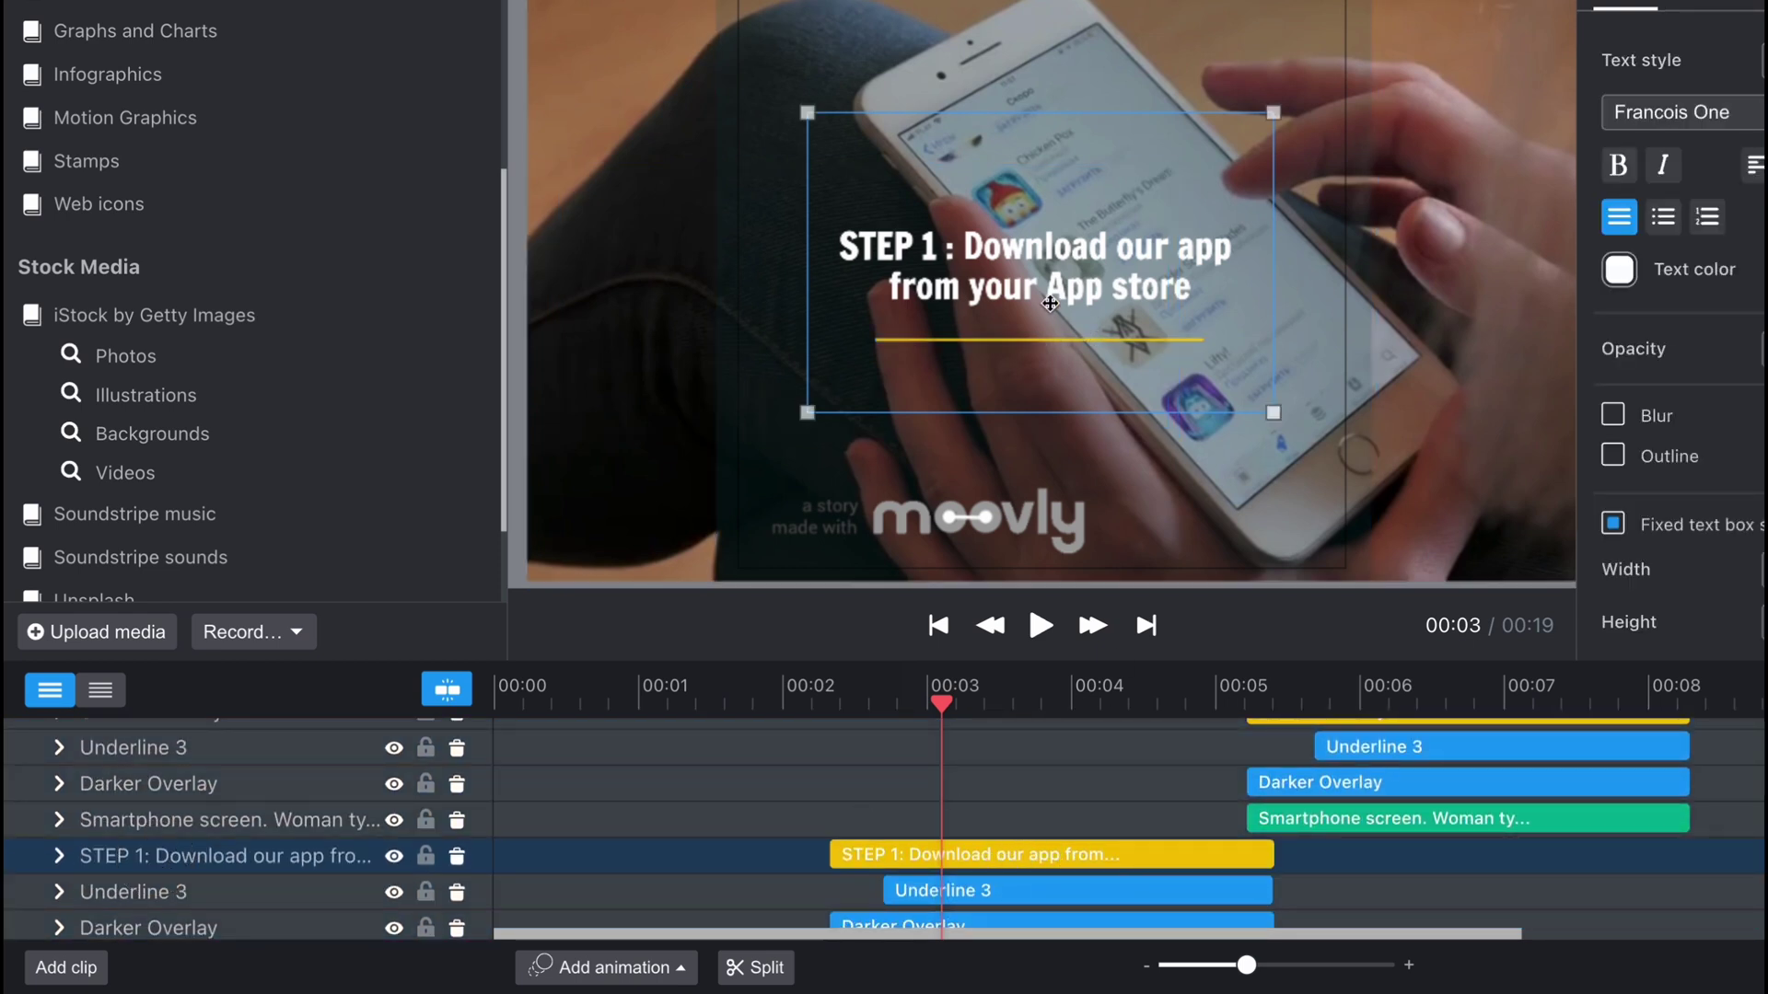
pyautogui.doubleClick(1046, 264)
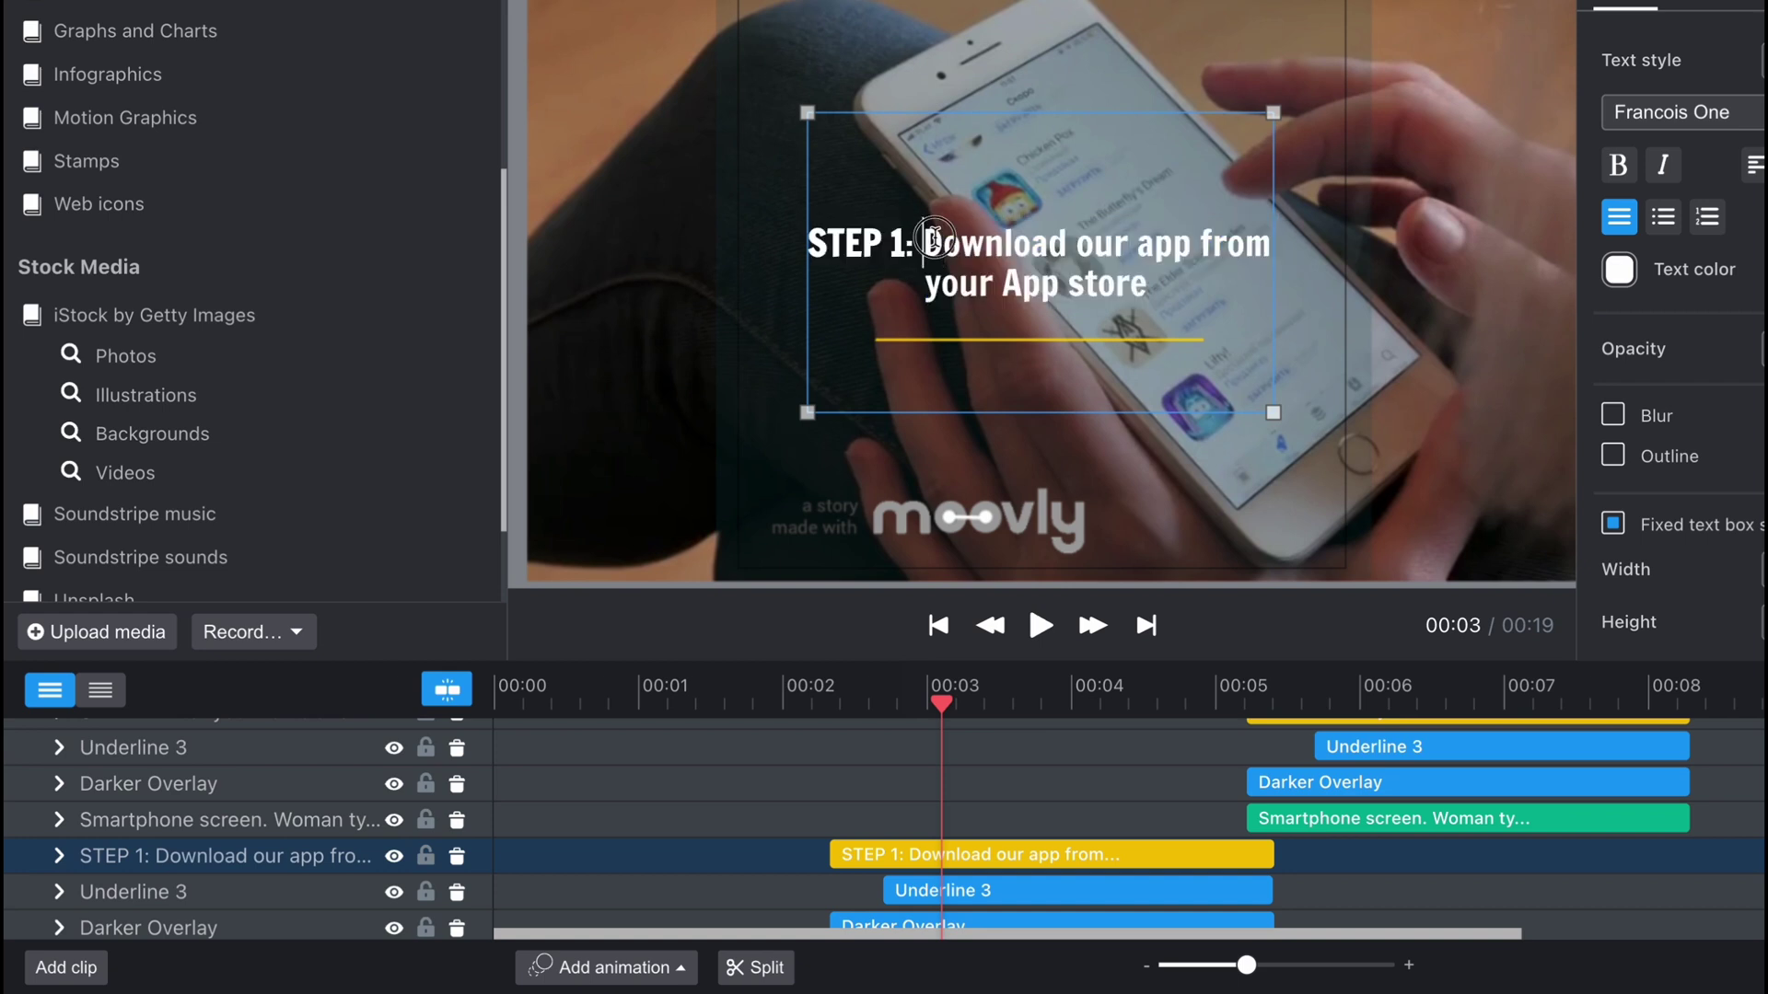
pyautogui.moveTo(922, 245); pyautogui.dragTo(1155, 291)
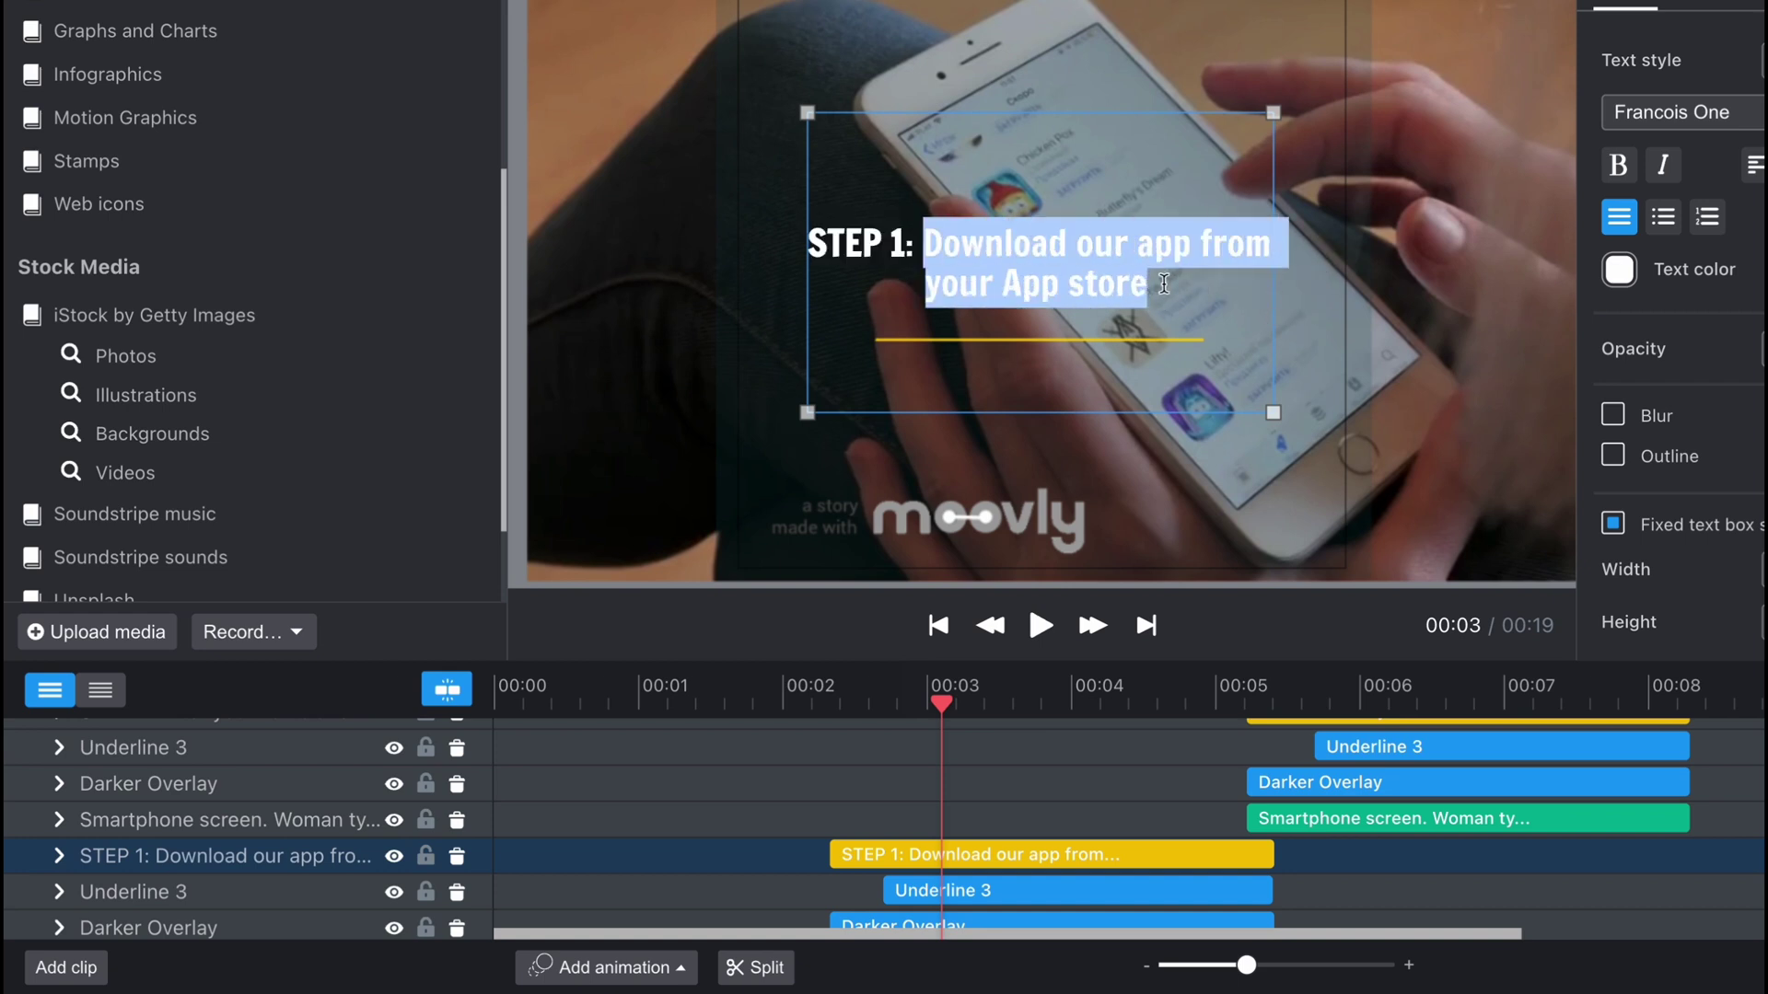
pyautogui.write('Wa')
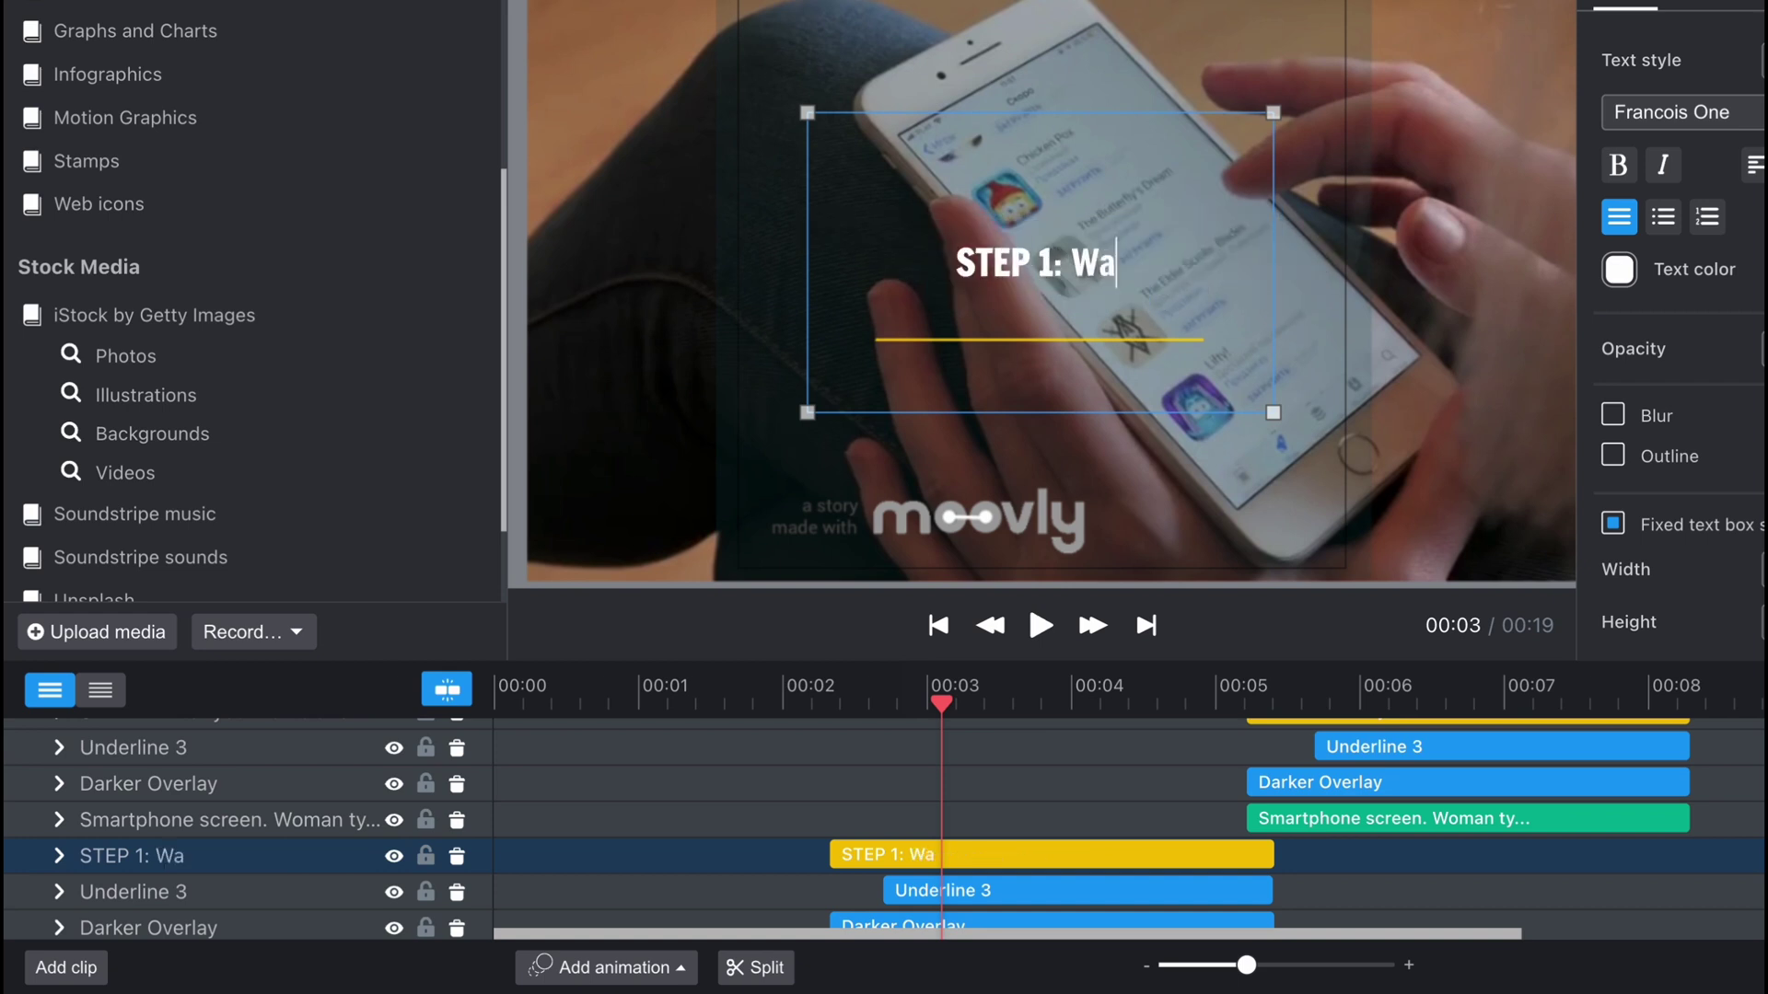
pyautogui.write('tch tutorials')
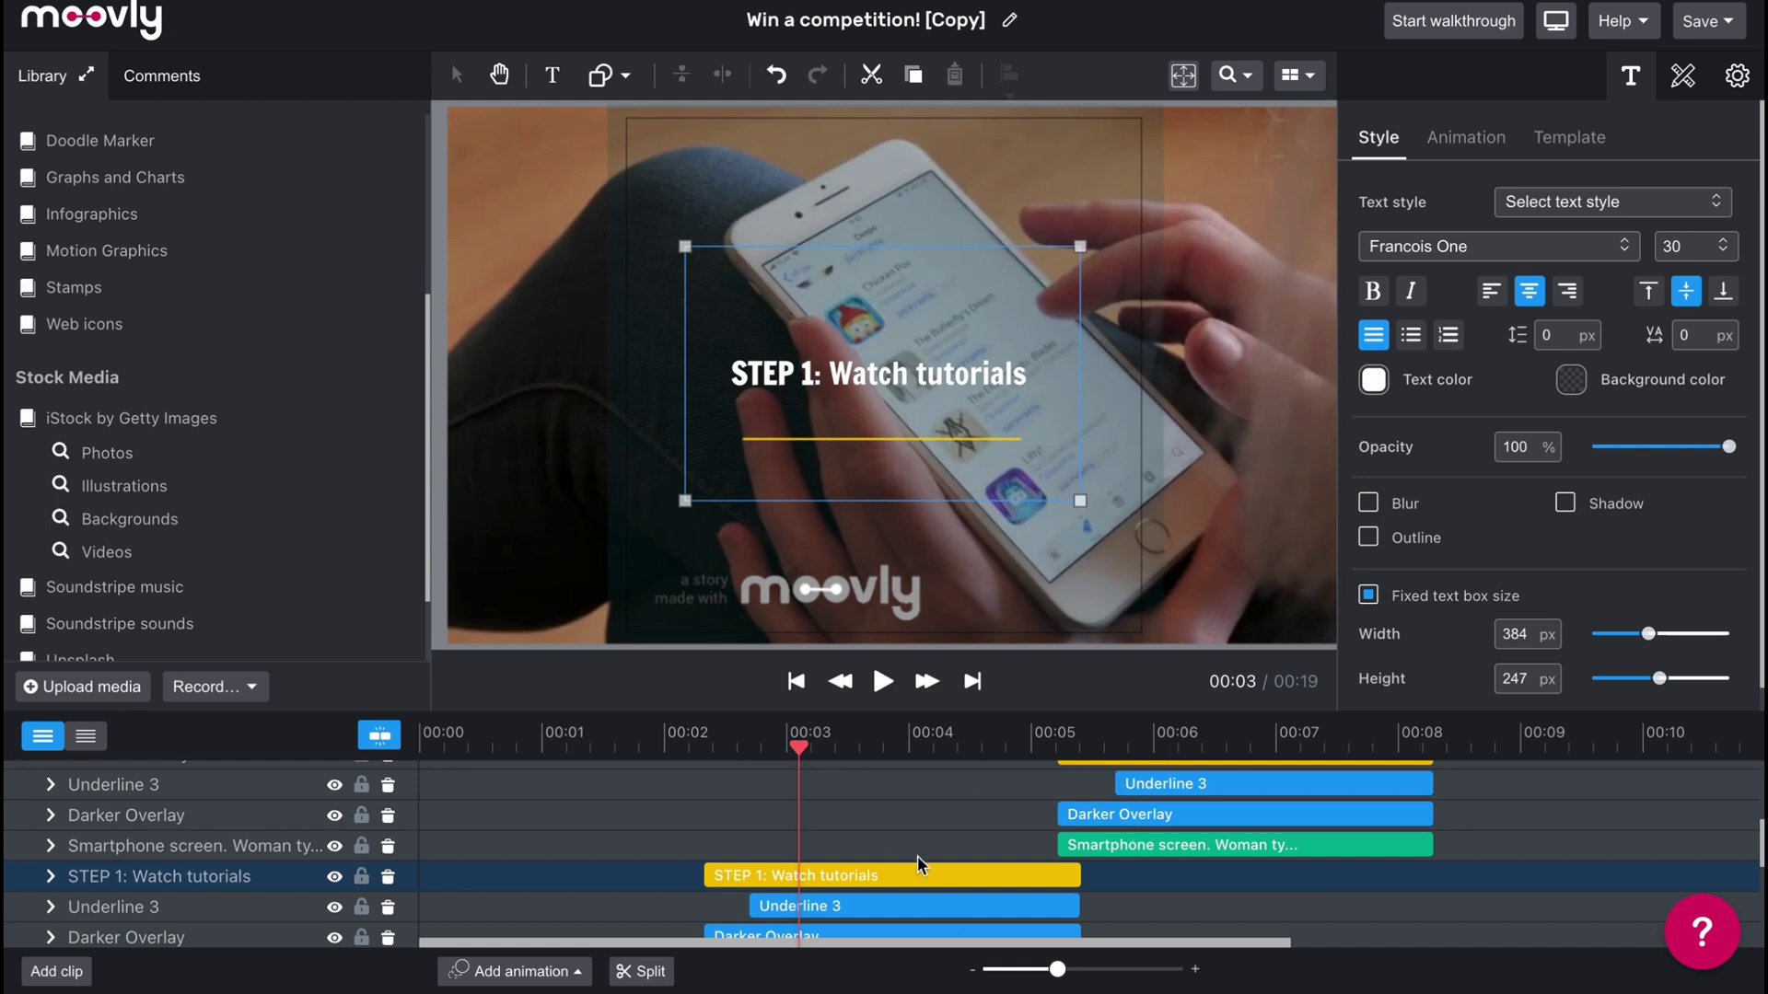
pyautogui.scroll(-1, 902, 862)
# Step: Trim both edges of the STEP 1 text clip and delete it from the timeline
pyautogui.click(872, 884)
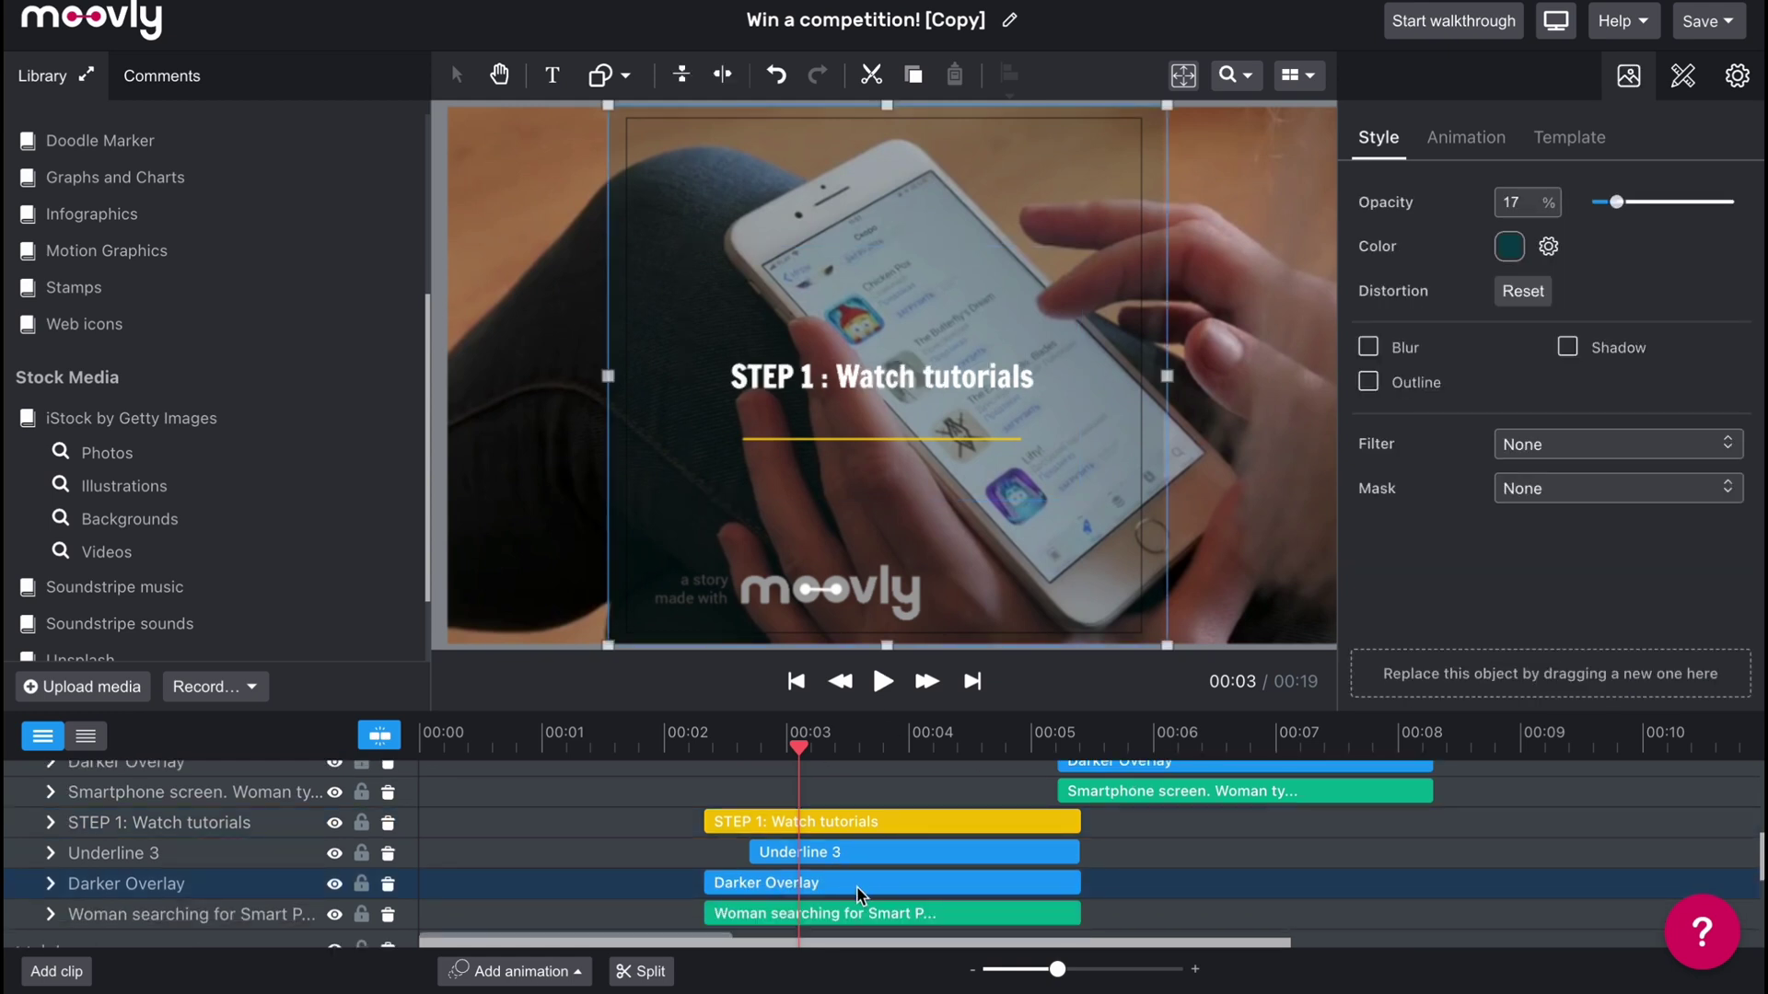
pyautogui.click(568, 478)
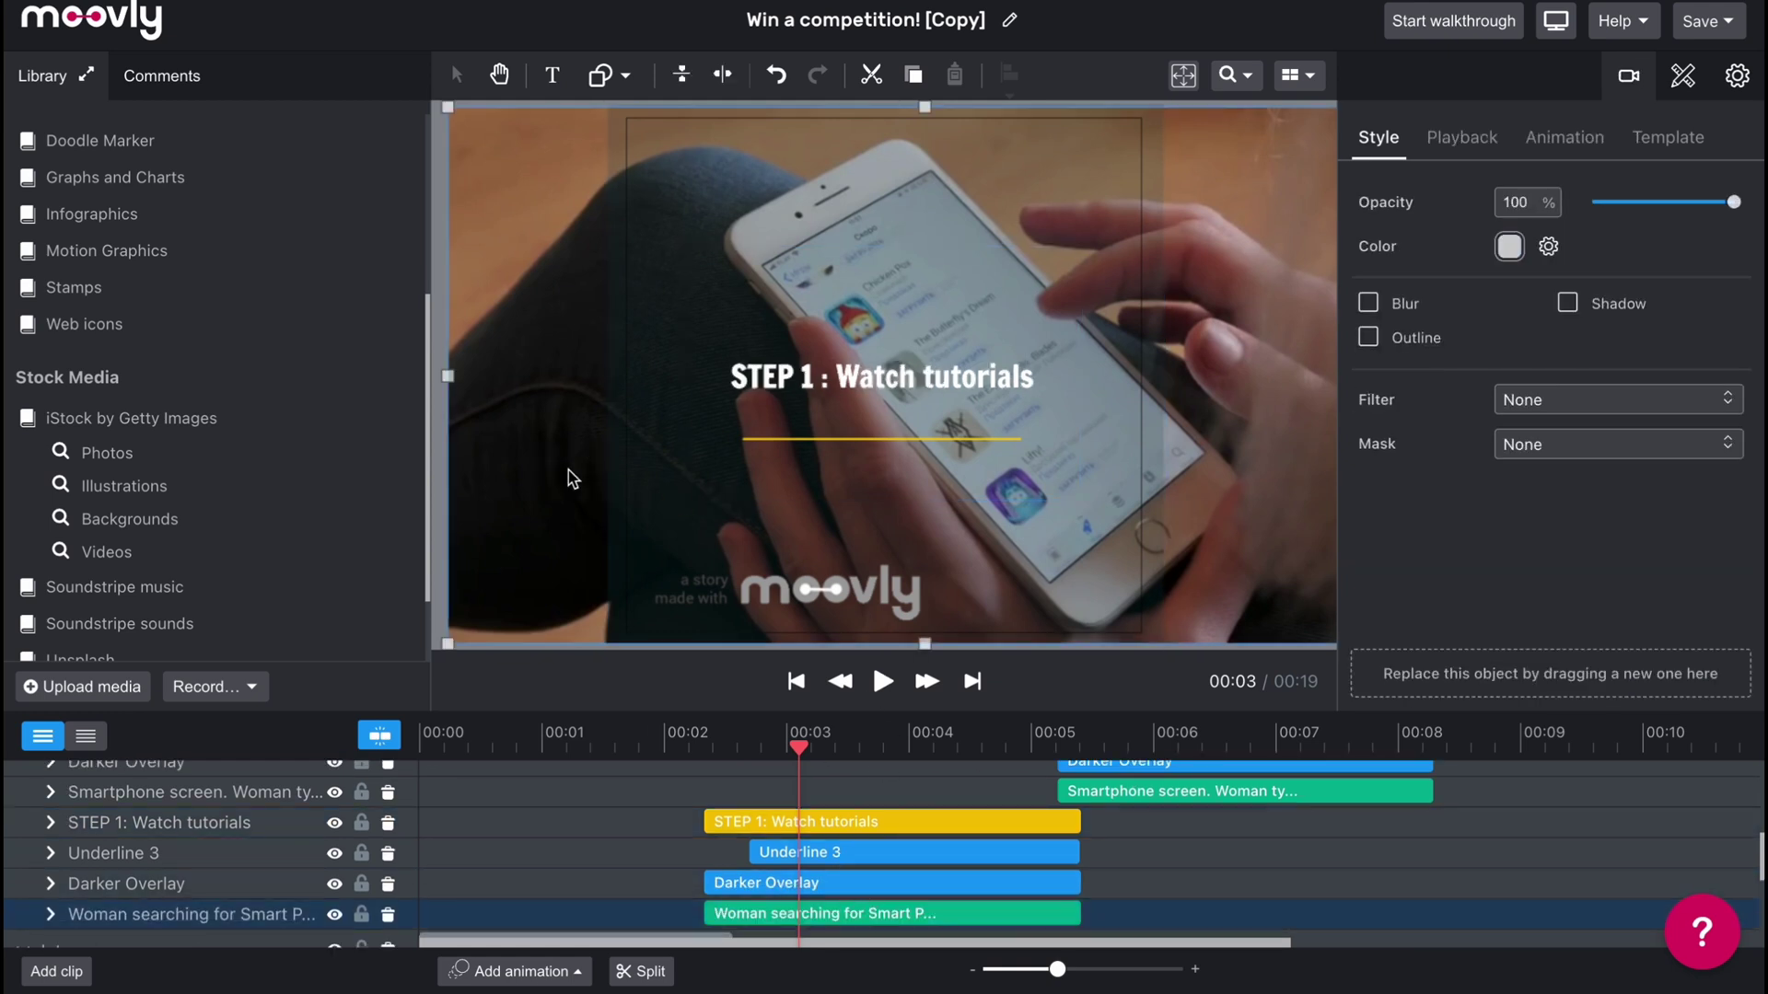
pyautogui.click(855, 890)
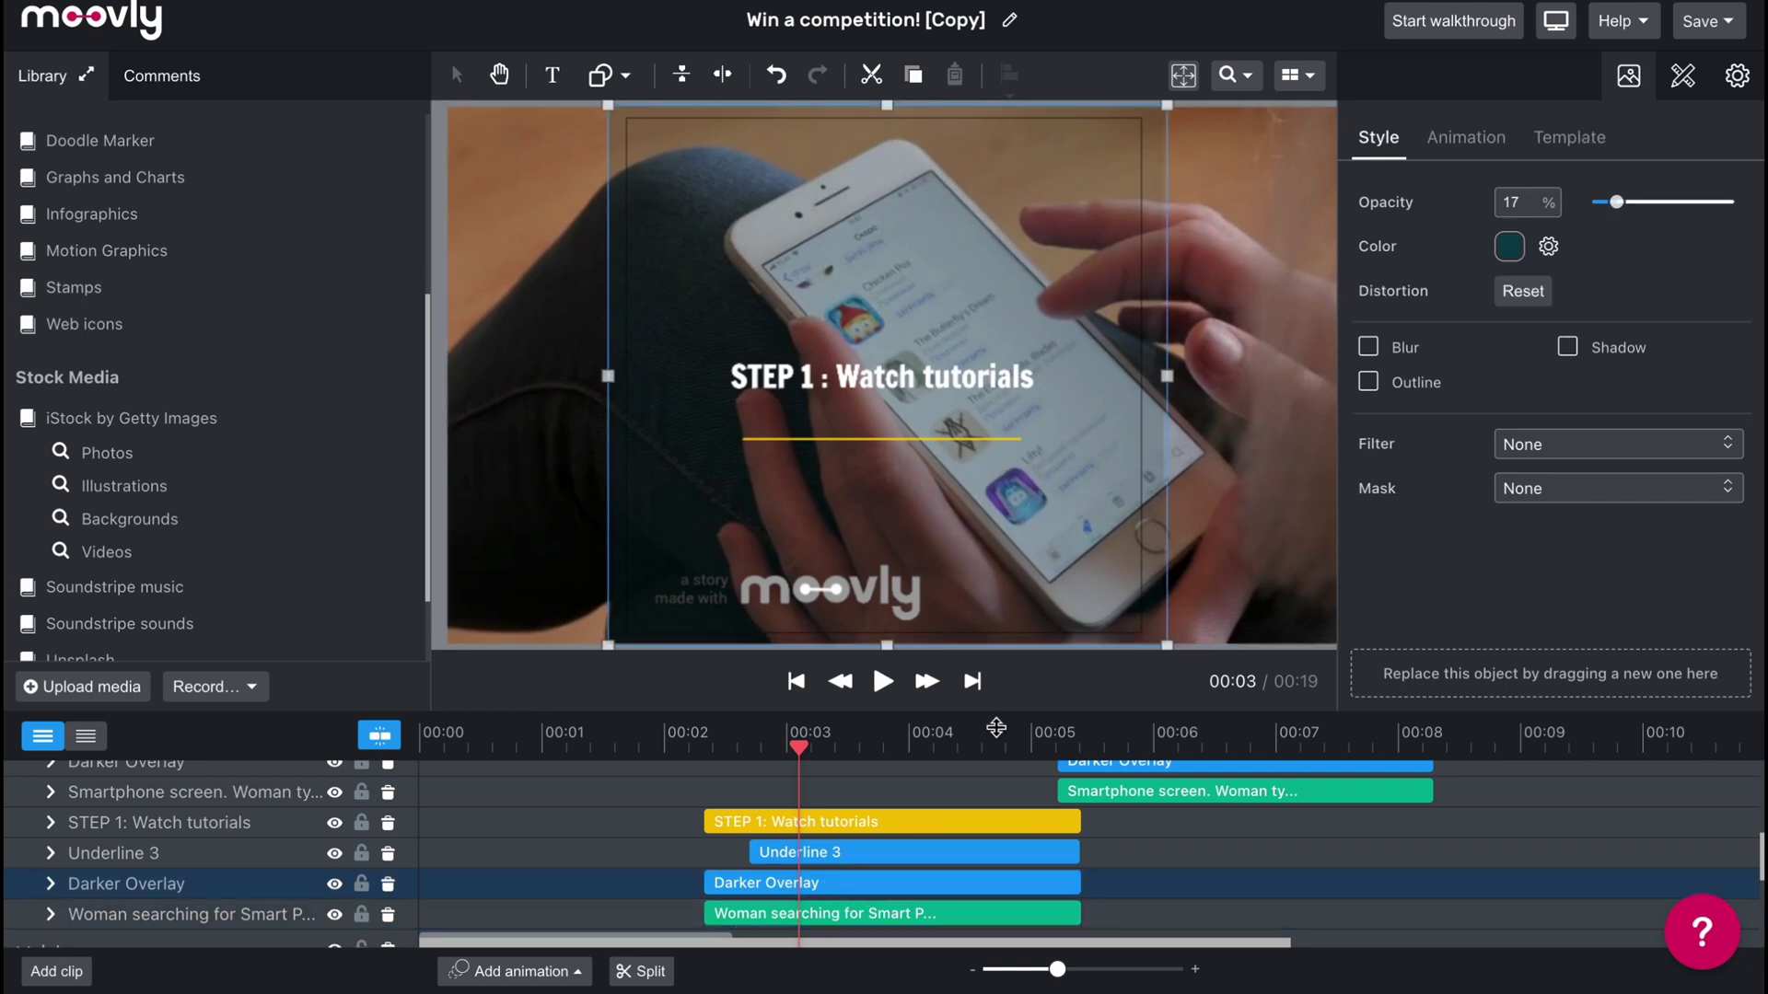
pyautogui.moveTo(1079, 822); pyautogui.dragTo(1027, 822)
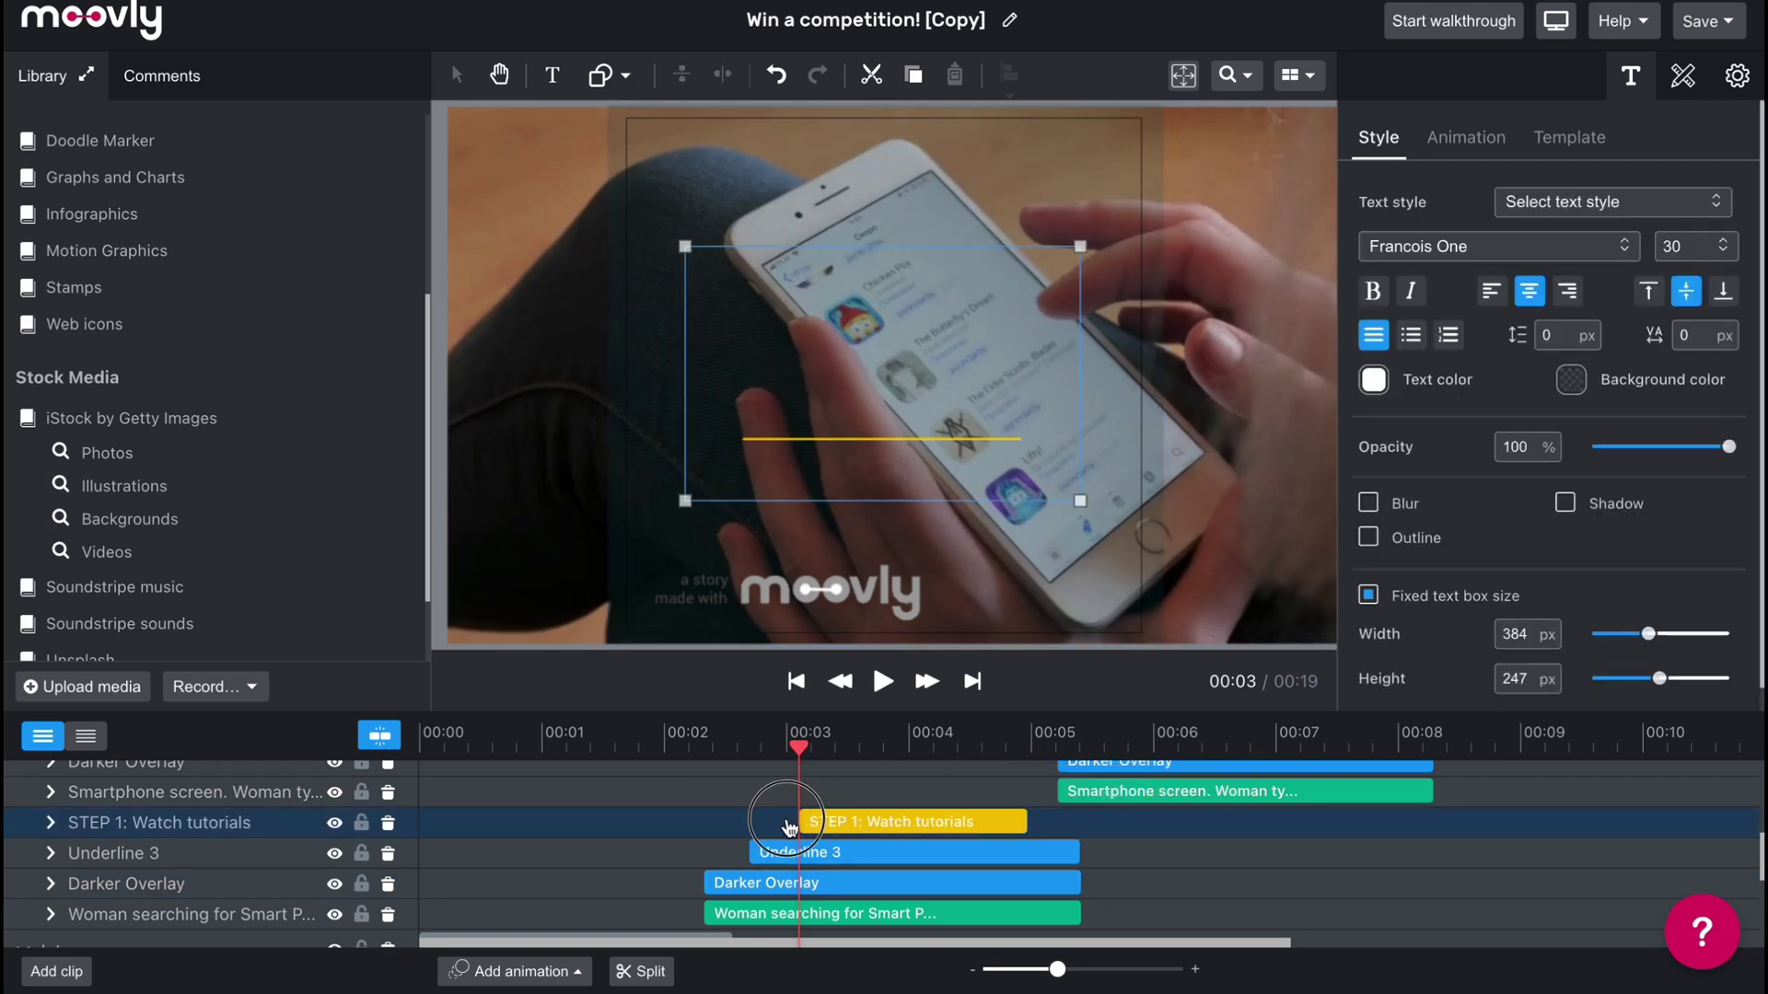
pyautogui.moveTo(705, 821); pyautogui.dragTo(800, 823)
pyautogui.click(872, 74)
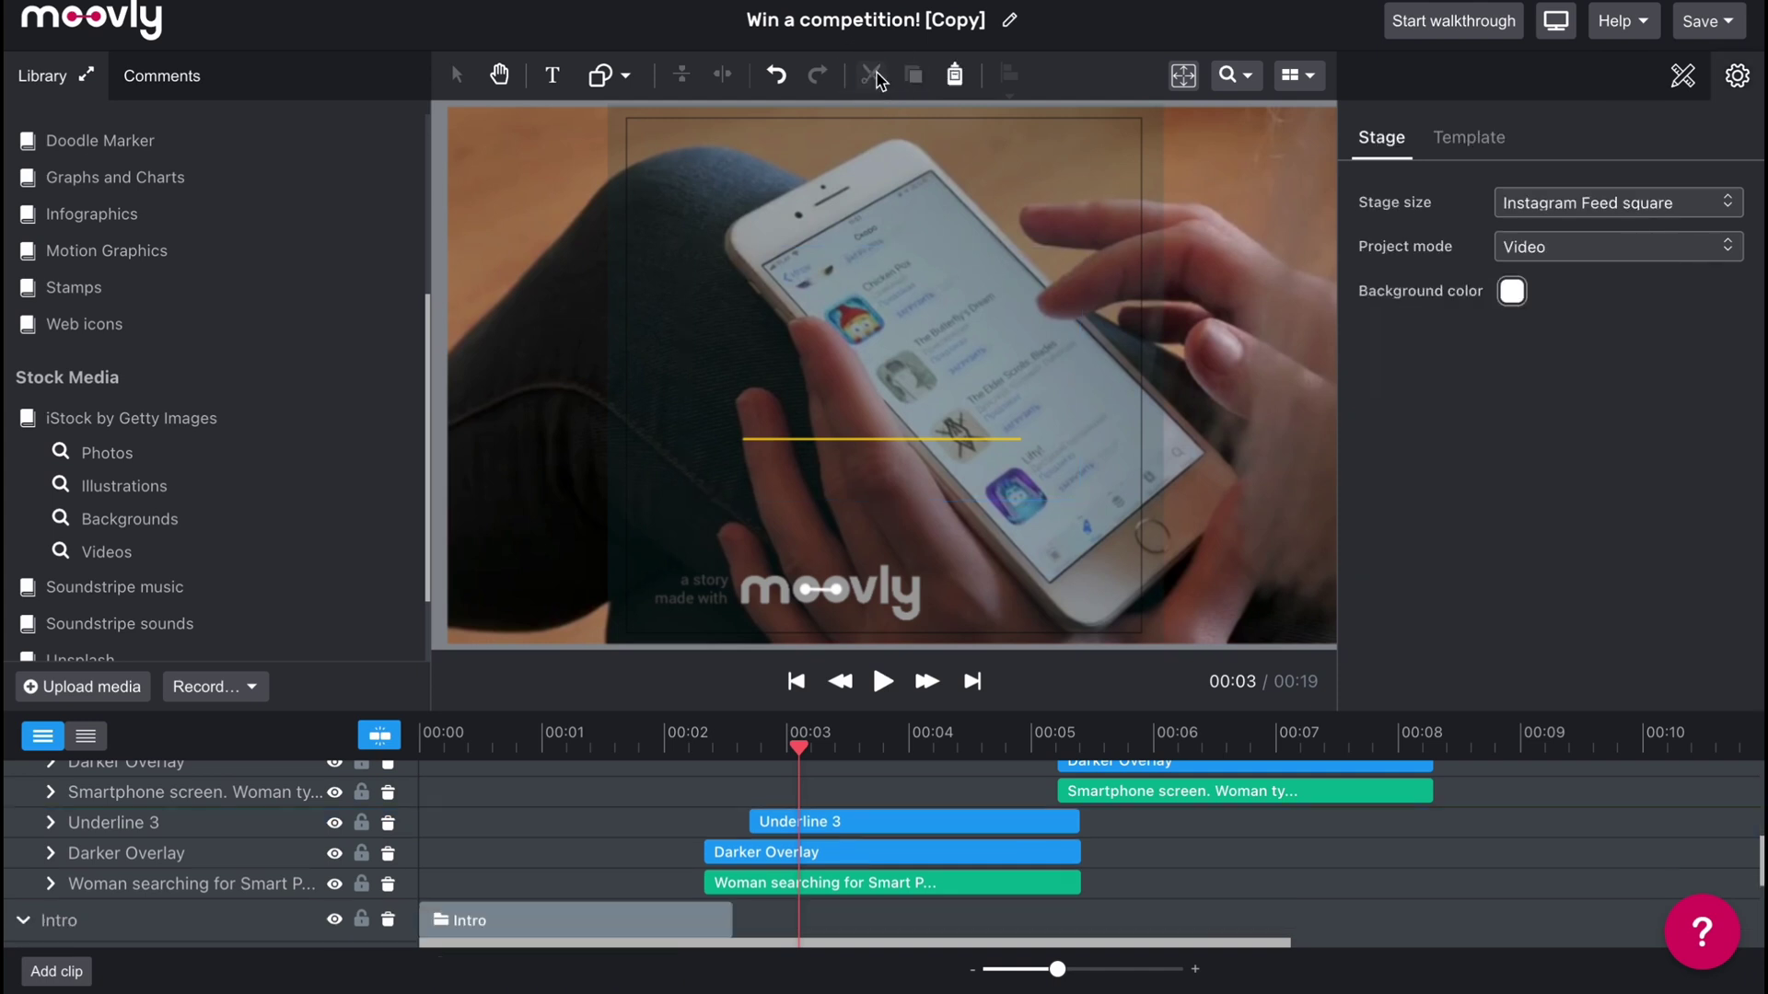
# Step: Save the project
pyautogui.moveTo(801, 753); pyautogui.dragTo(856, 753)
pyautogui.click(879, 846)
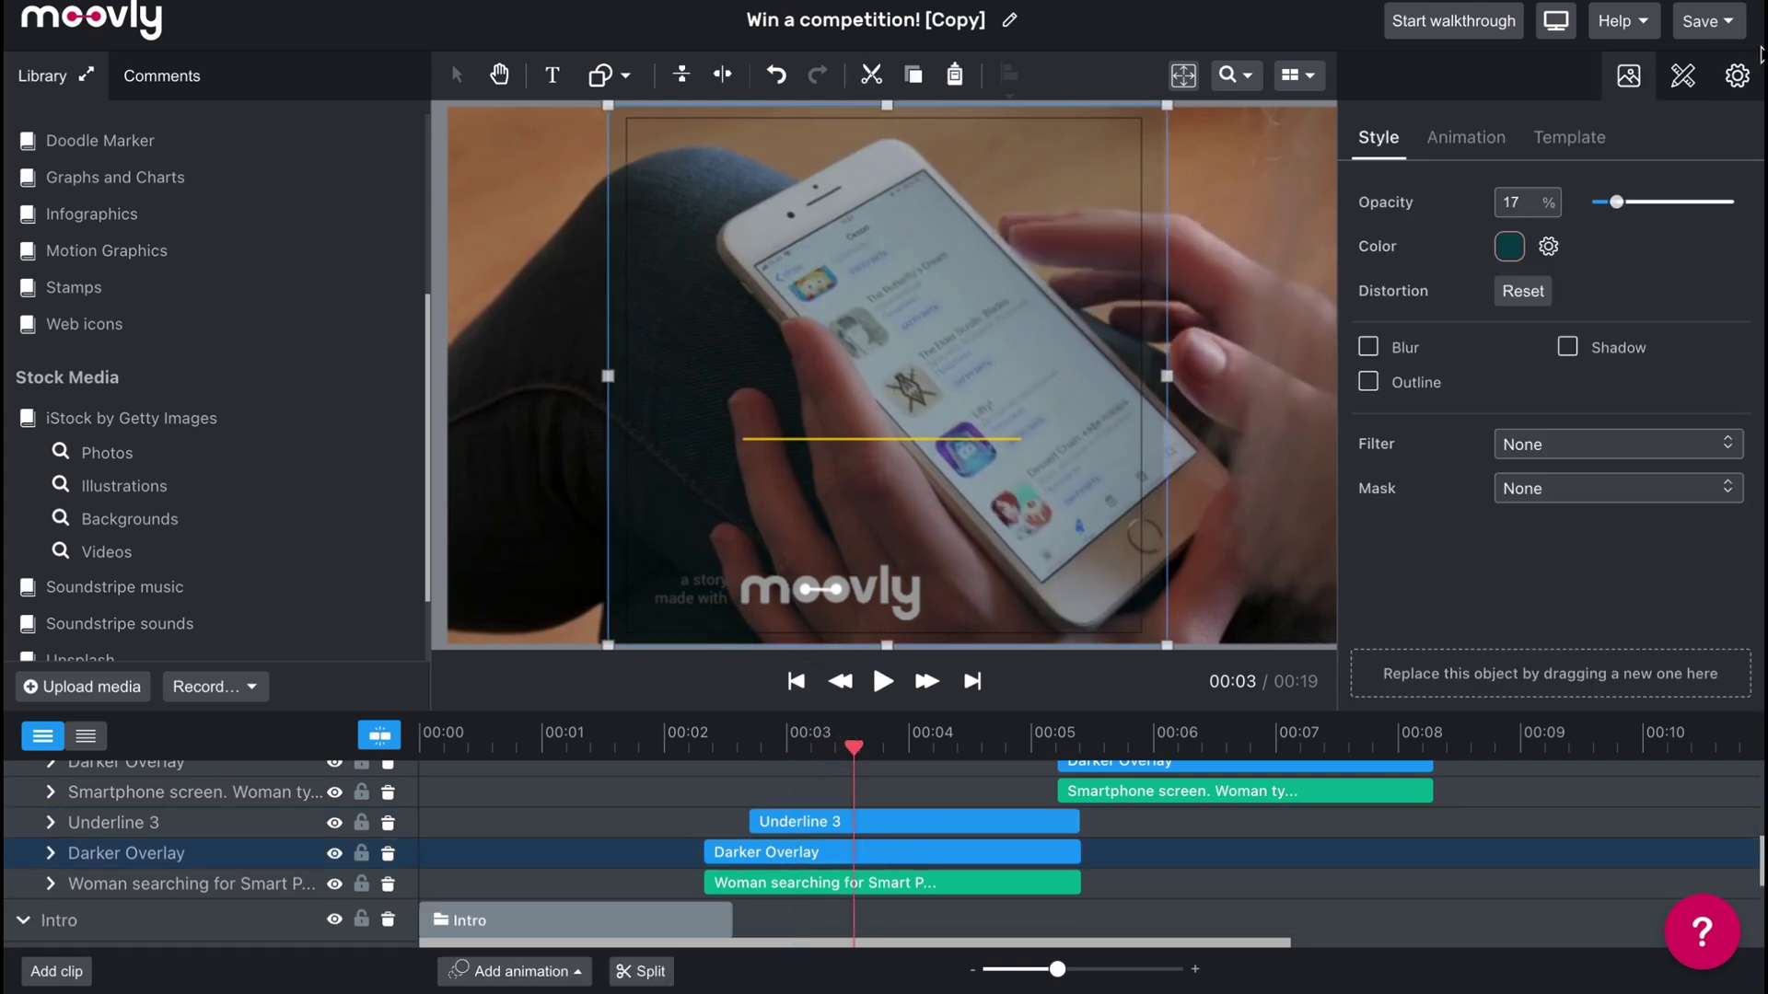
pyautogui.click(1712, 20)
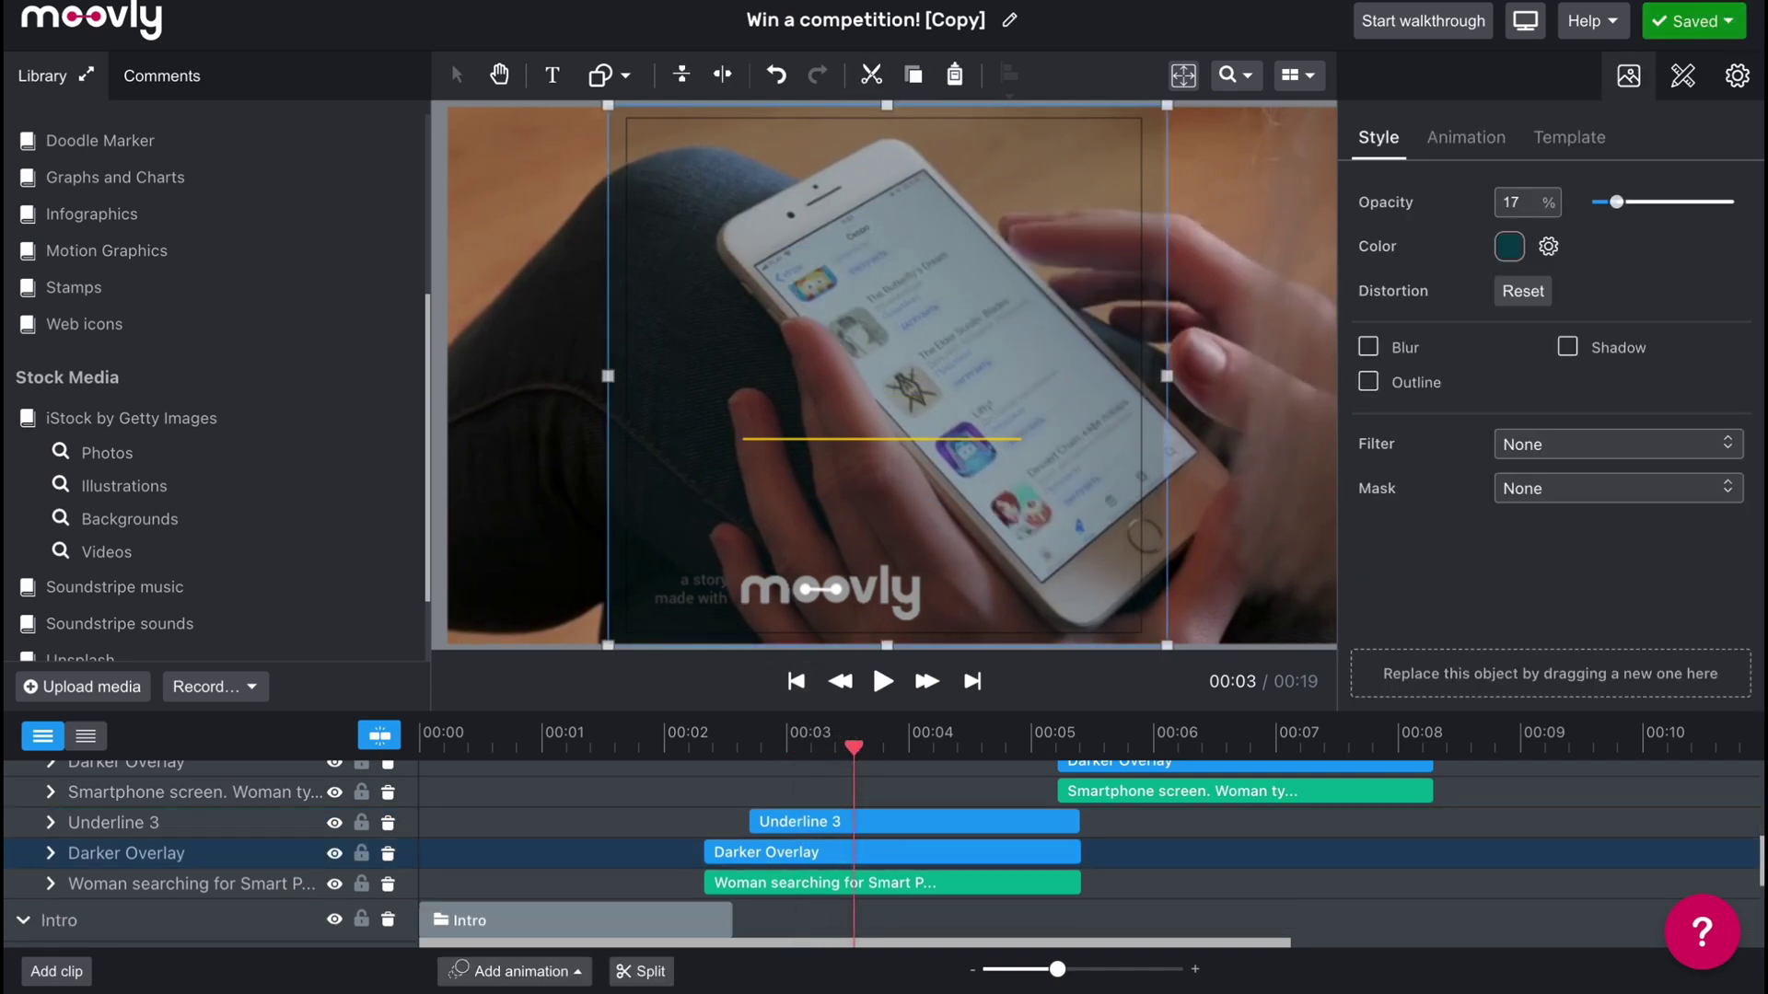
# Step: Compare monthly and yearly Pro and Max prices, ending on monthly, and check the 50 HD downloads/month feature
pyautogui.click(123, 30)
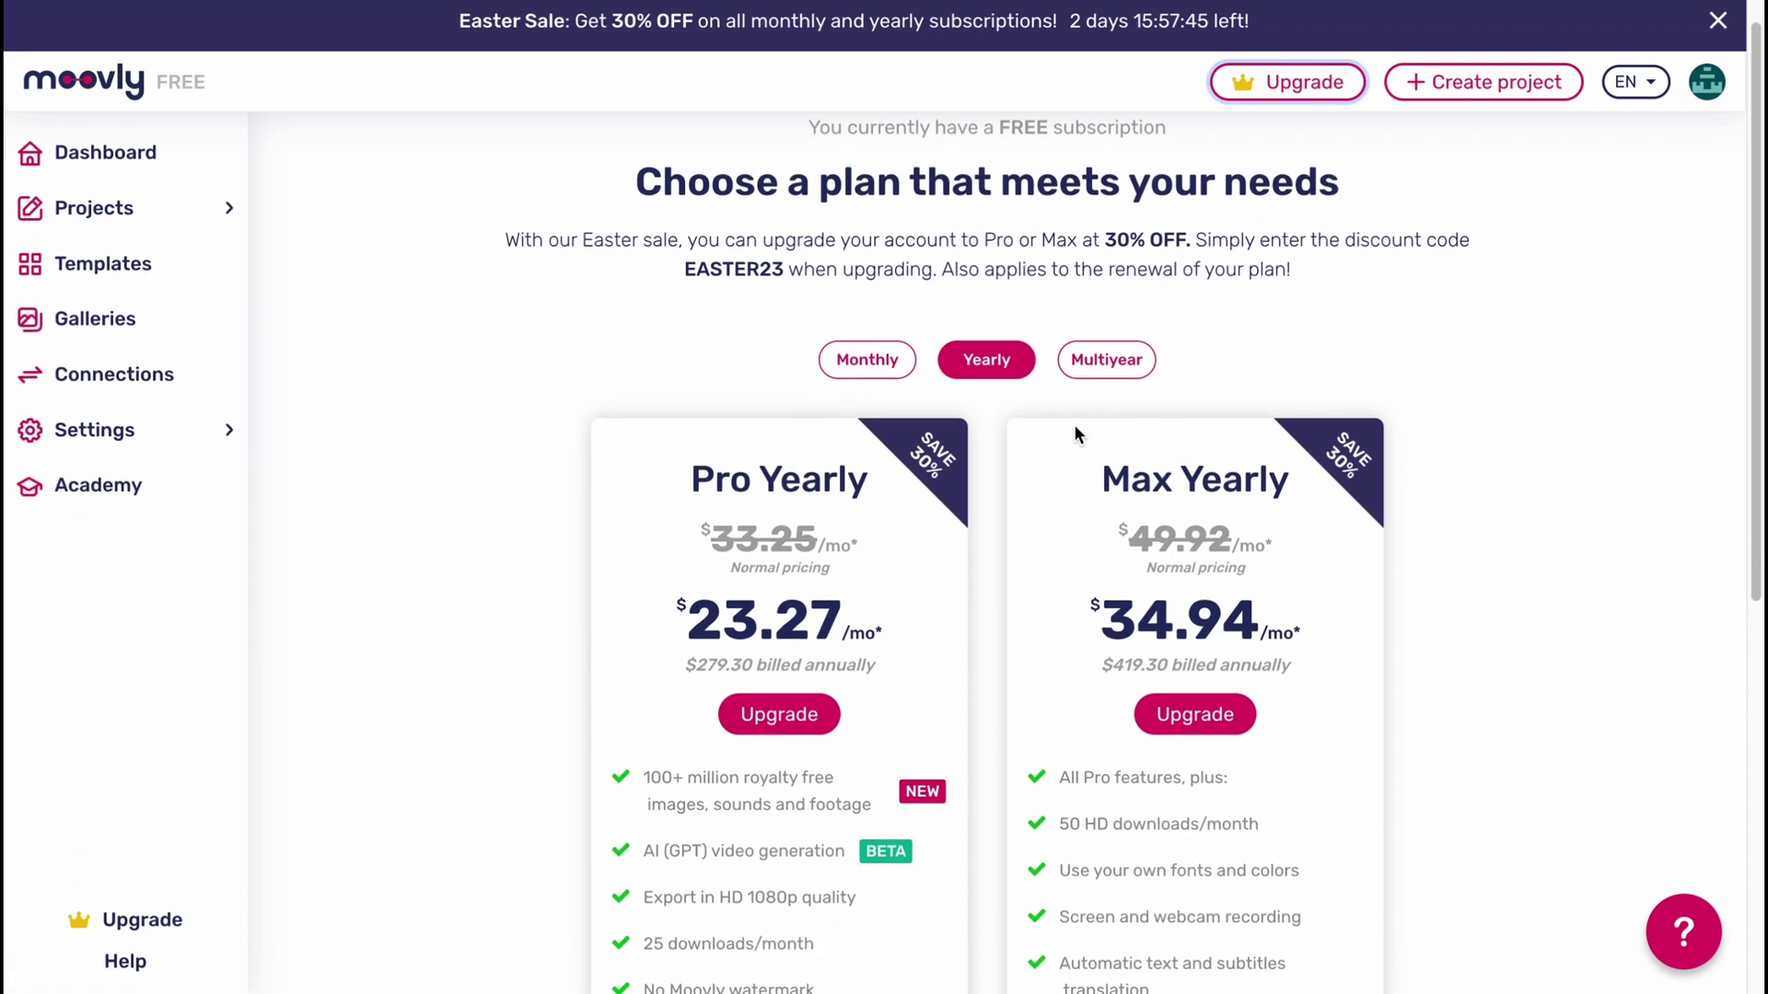
pyautogui.click(863, 366)
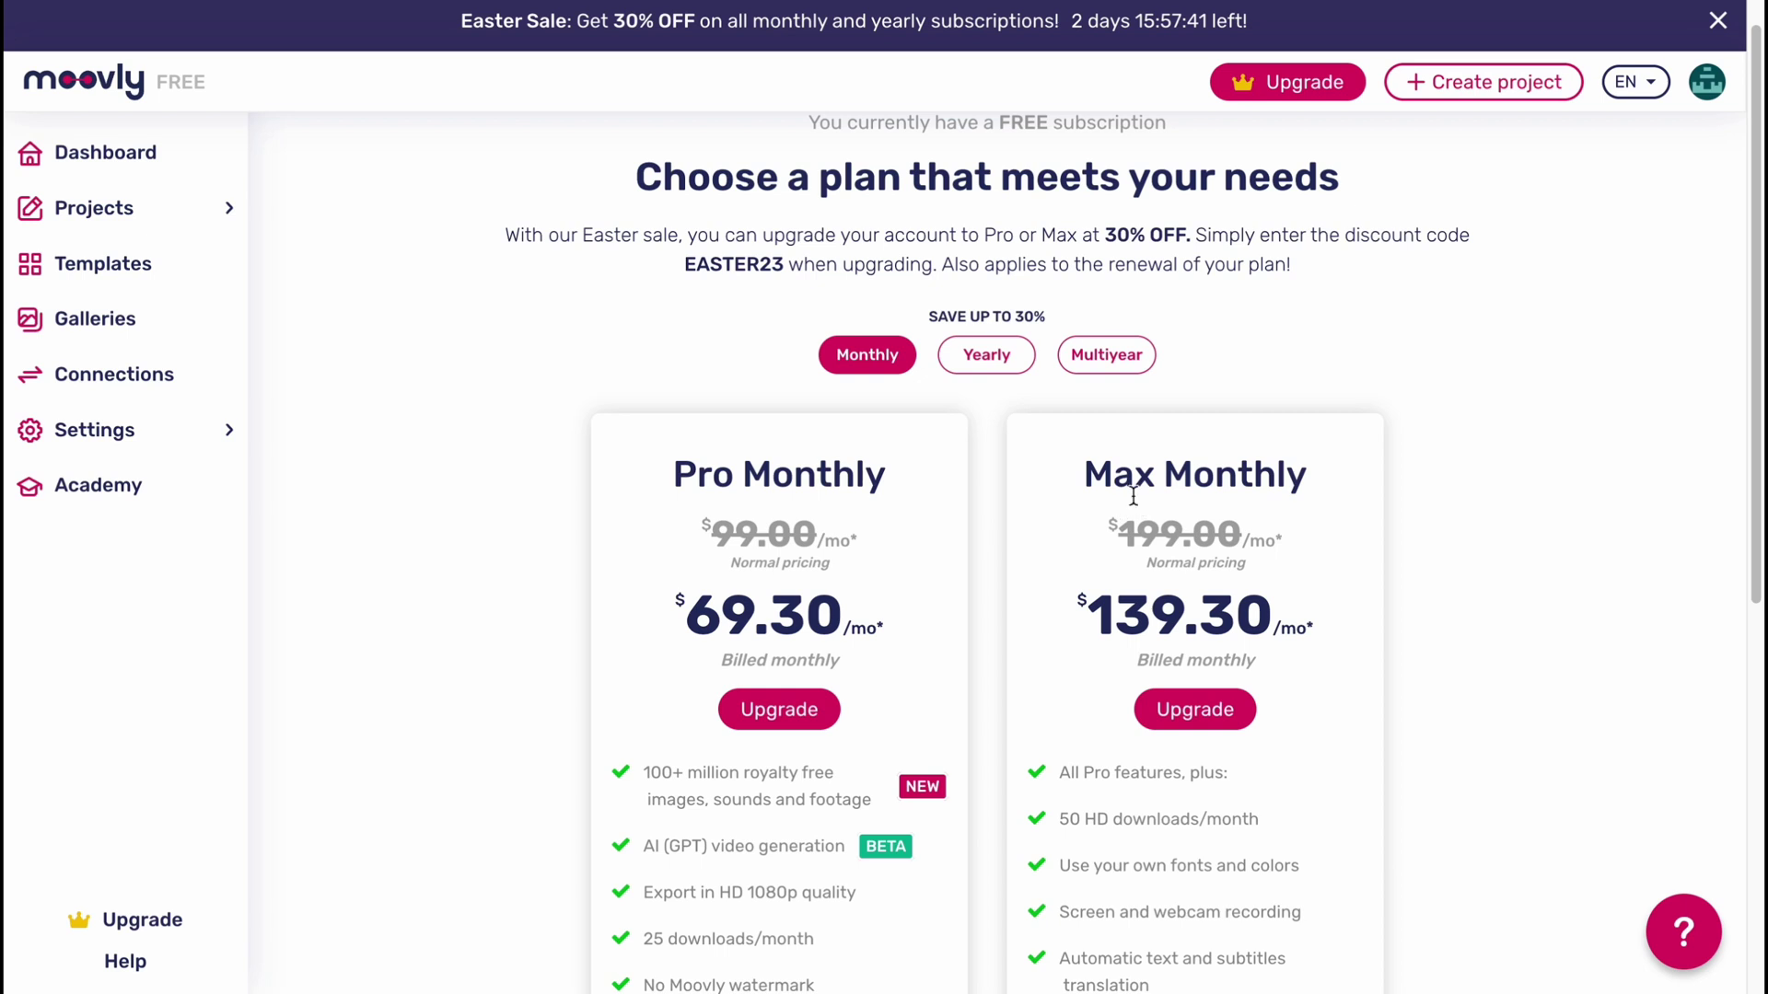
pyautogui.click(1021, 356)
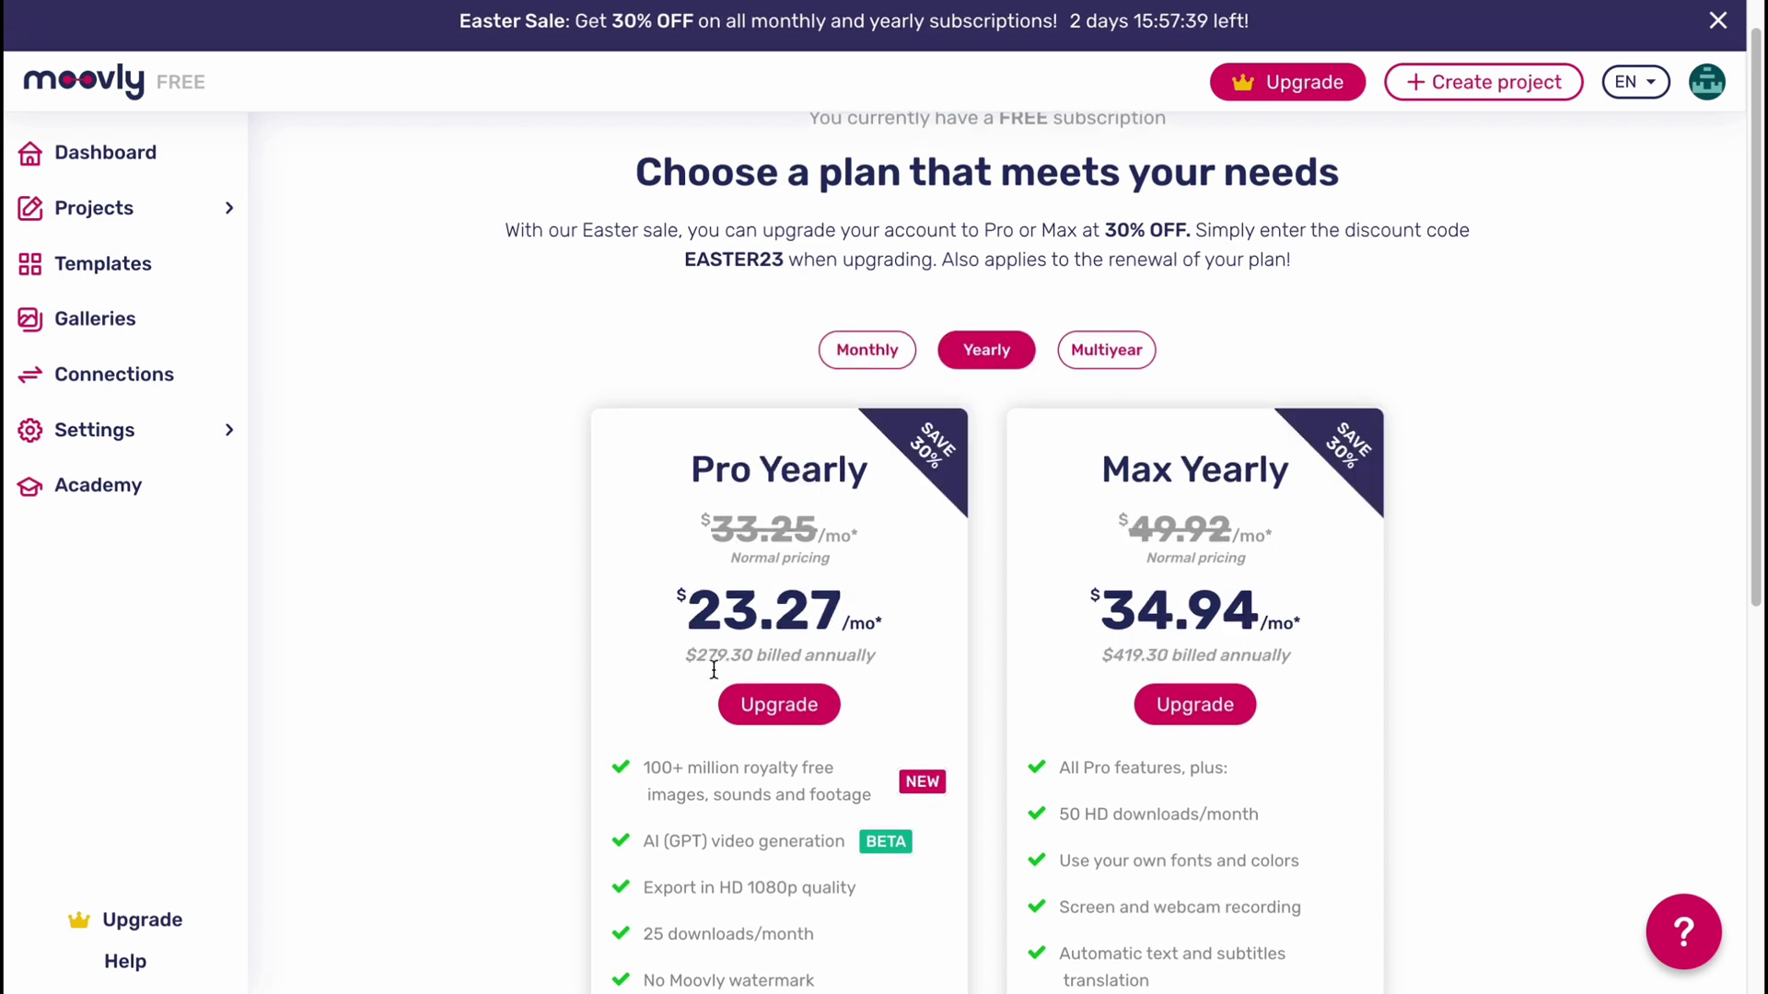
pyautogui.click(838, 362)
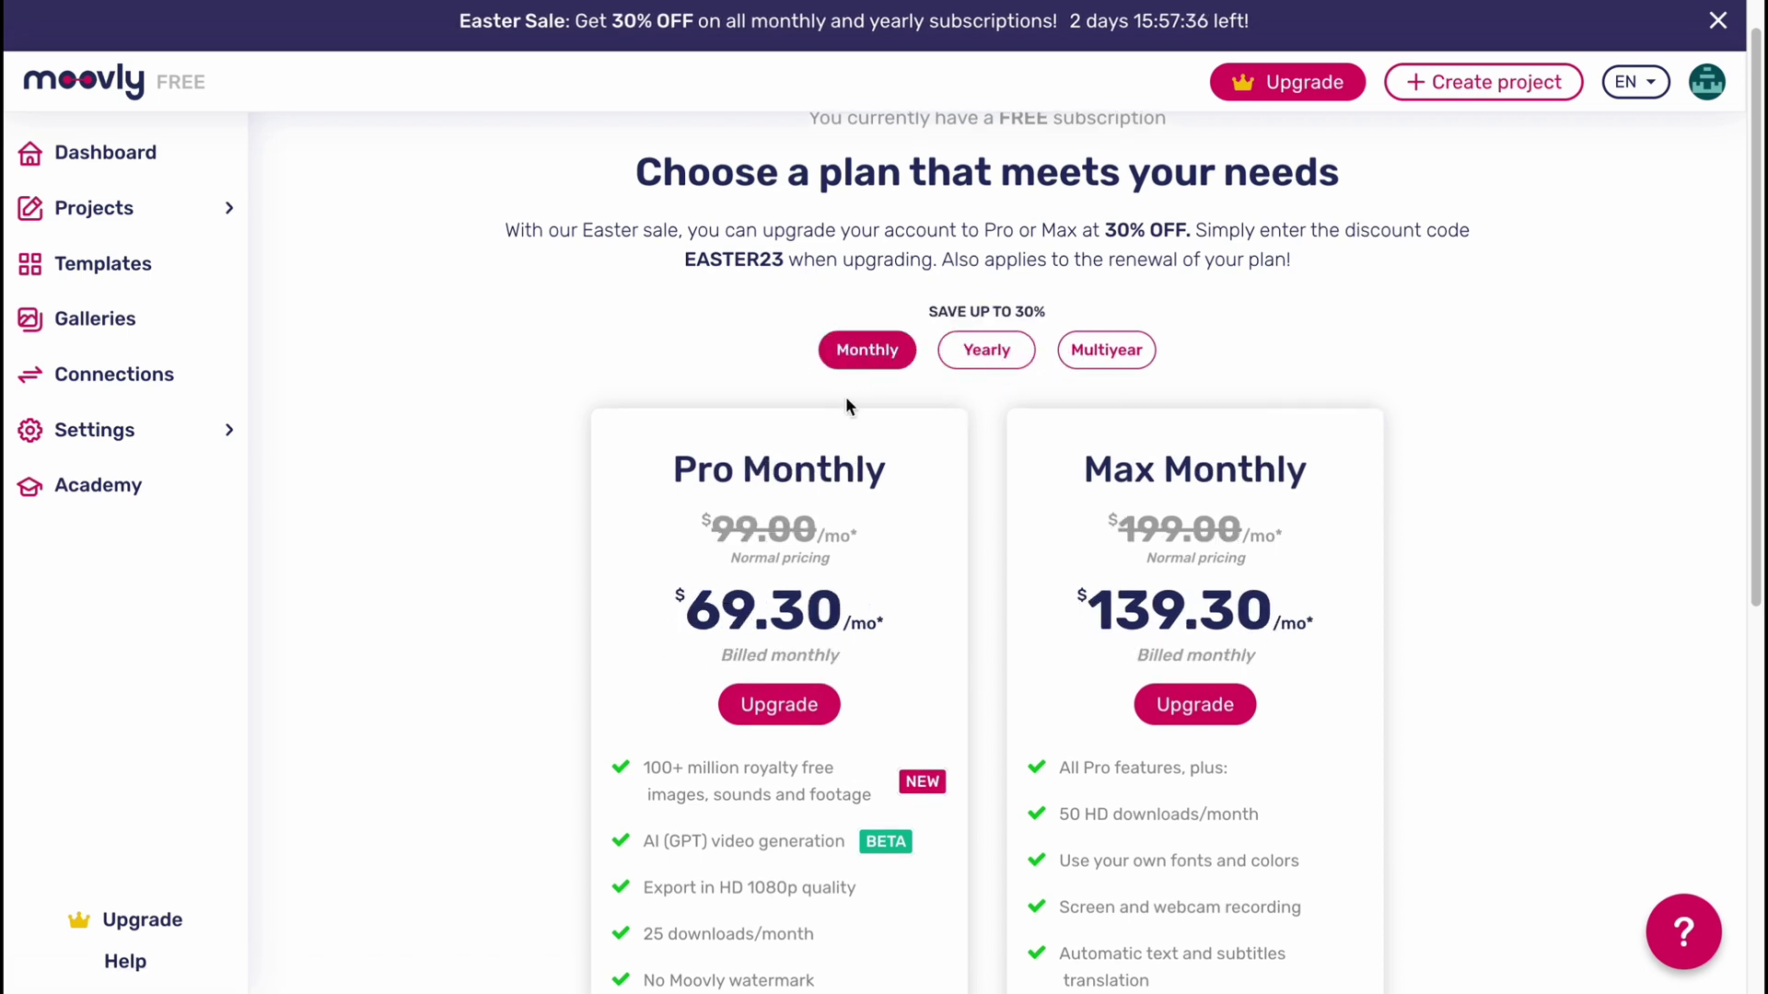
pyautogui.scroll(-1, 775, 456)
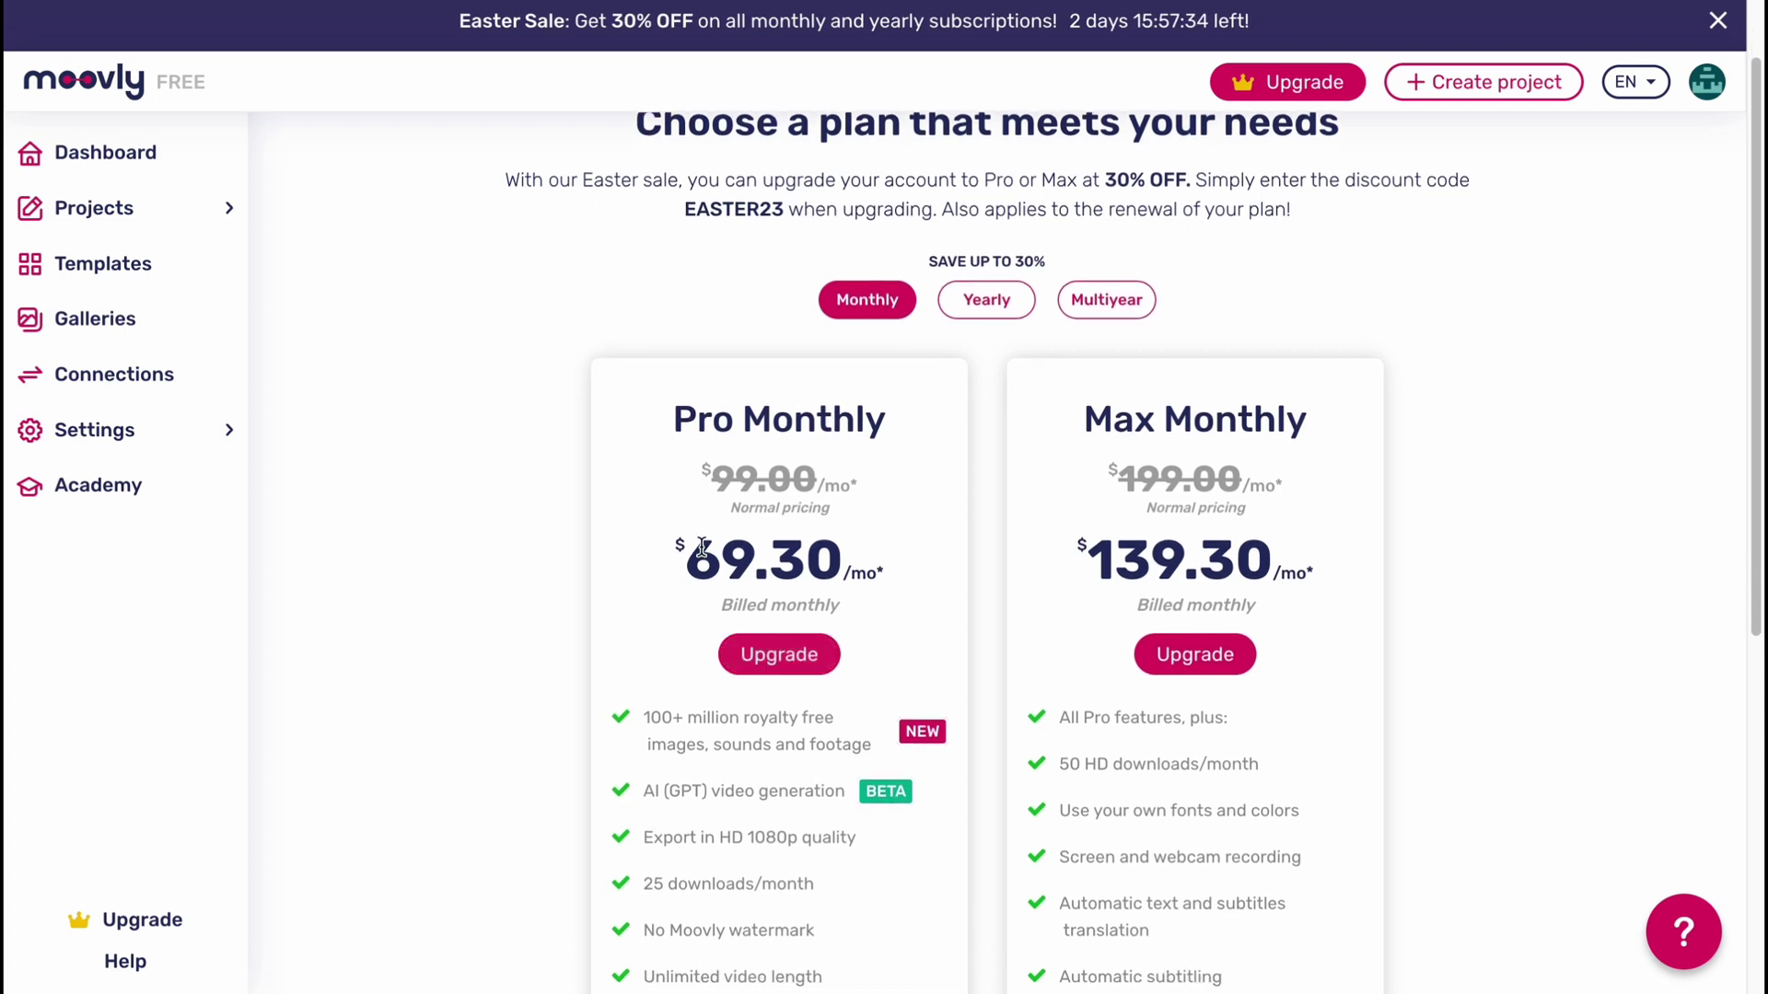
pyautogui.scroll(-1, 692, 588)
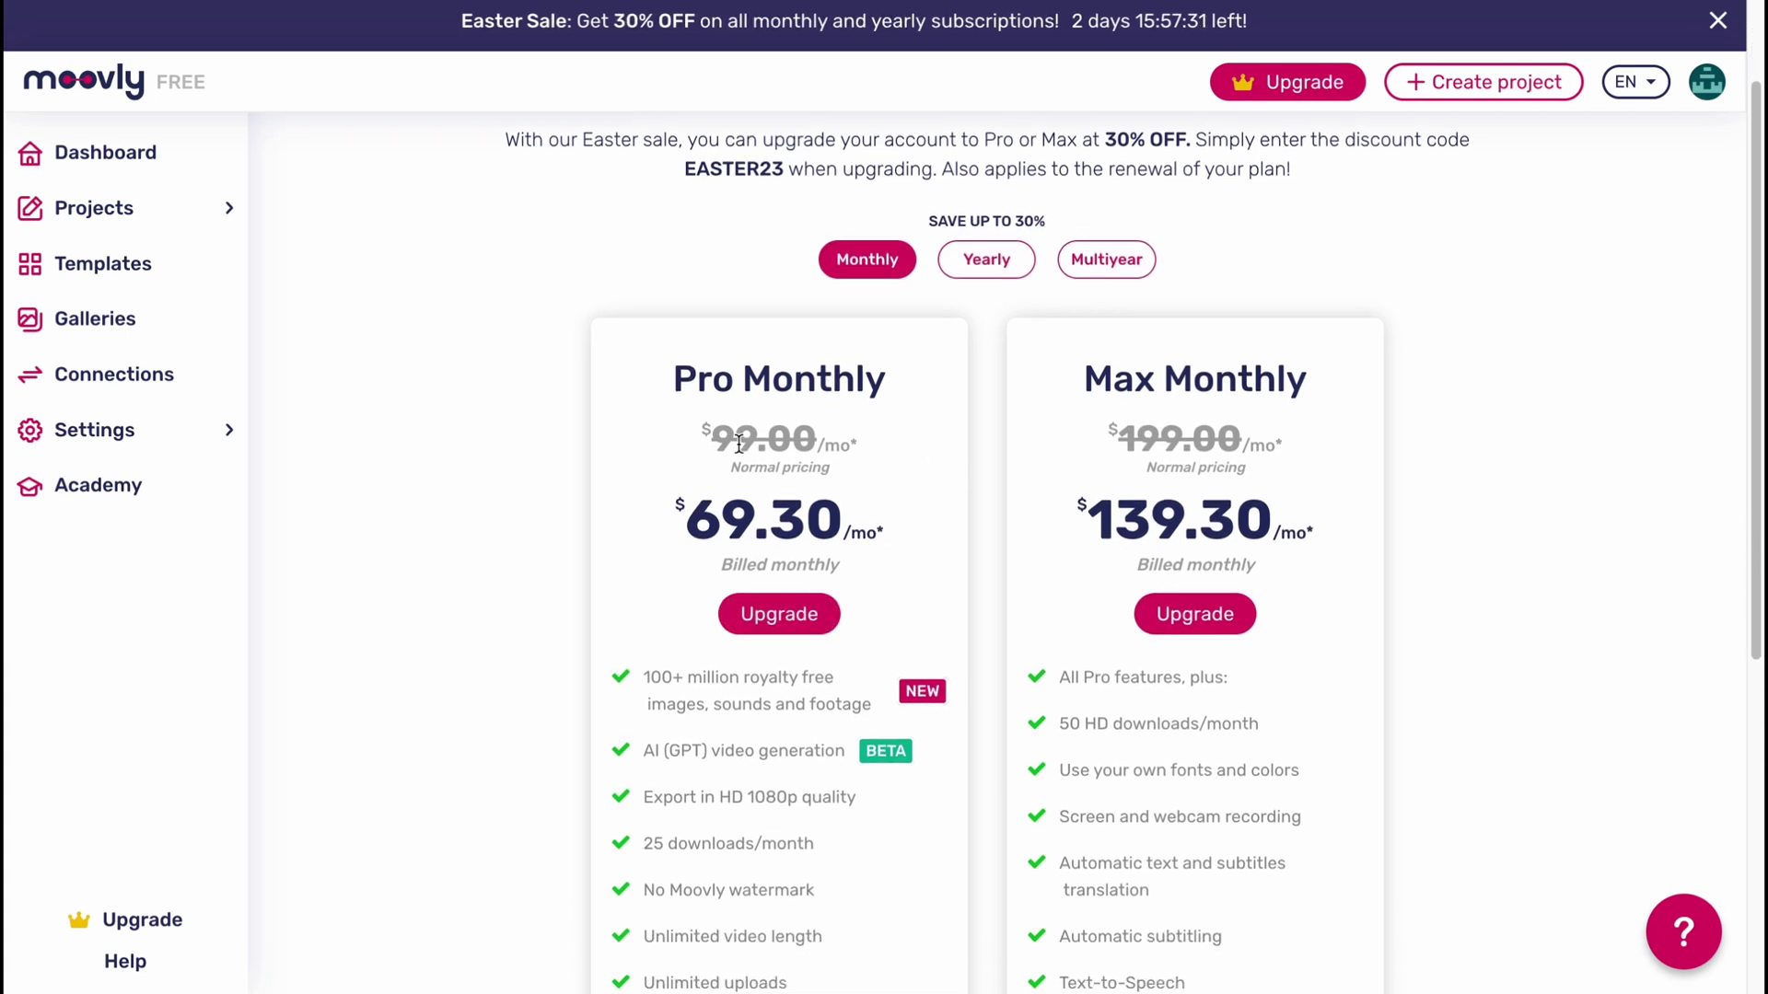
pyautogui.scroll(-4, 967, 580)
pyautogui.scroll(2, 998, 580)
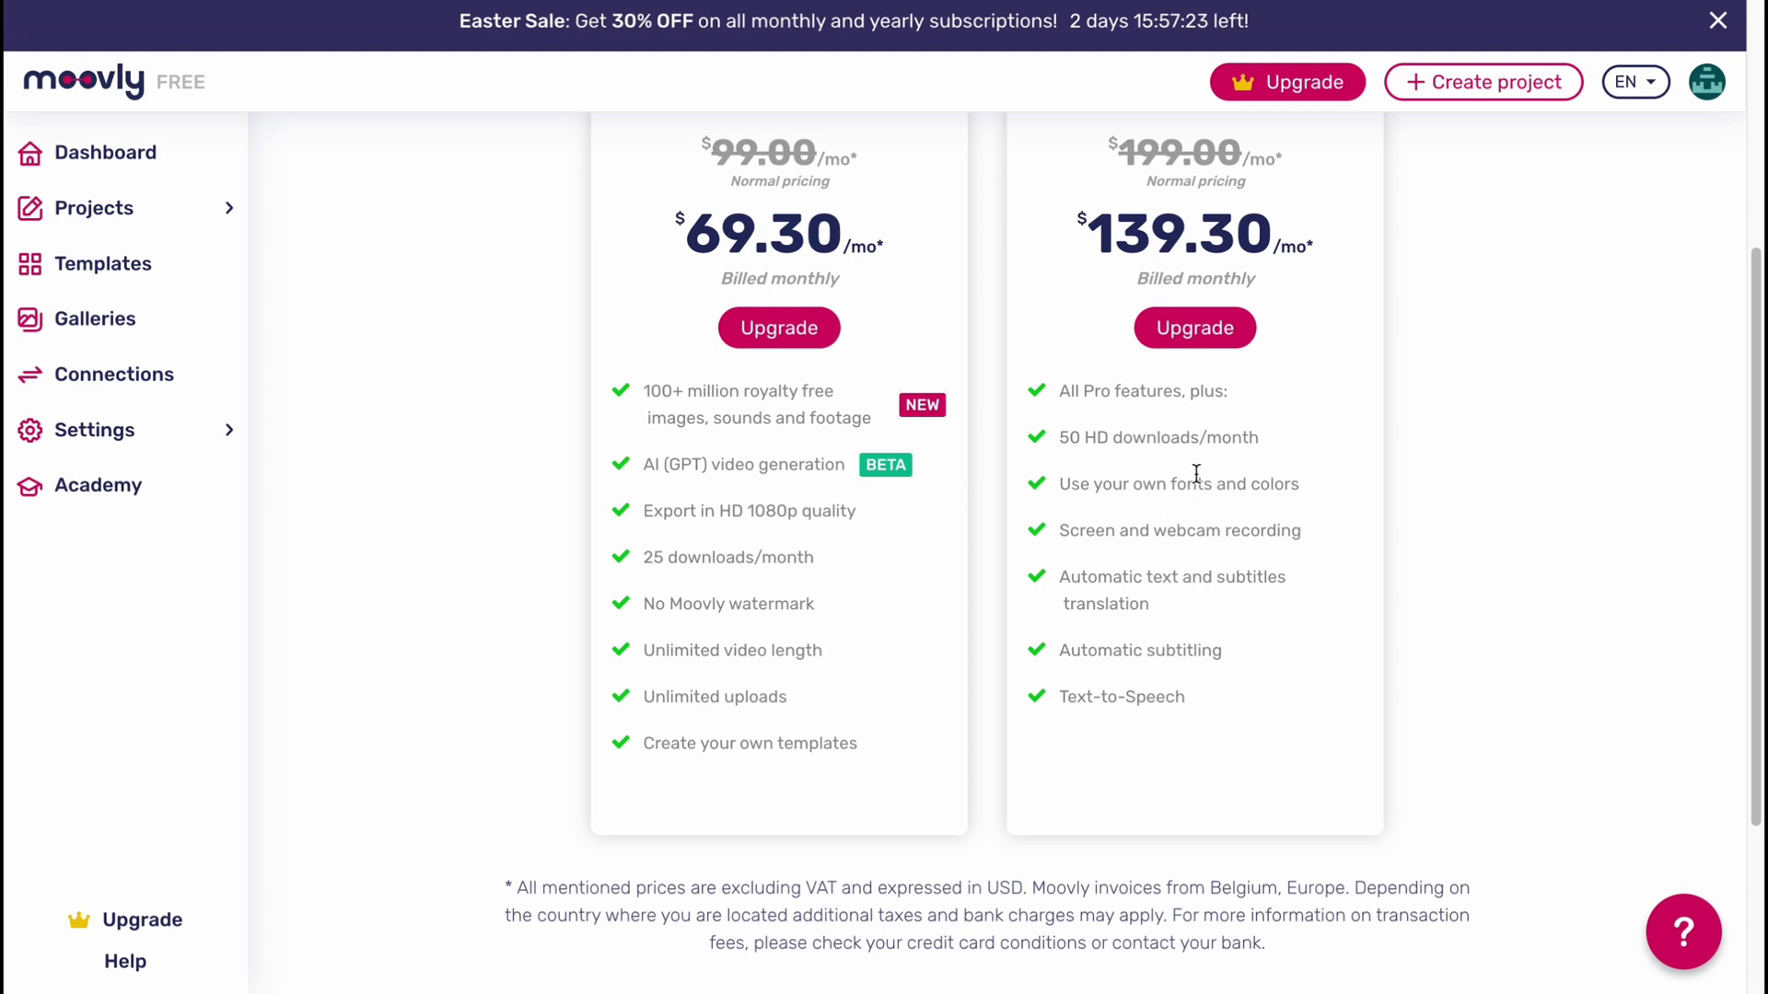
pyautogui.moveTo(1072, 437); pyautogui.dragTo(1310, 454)
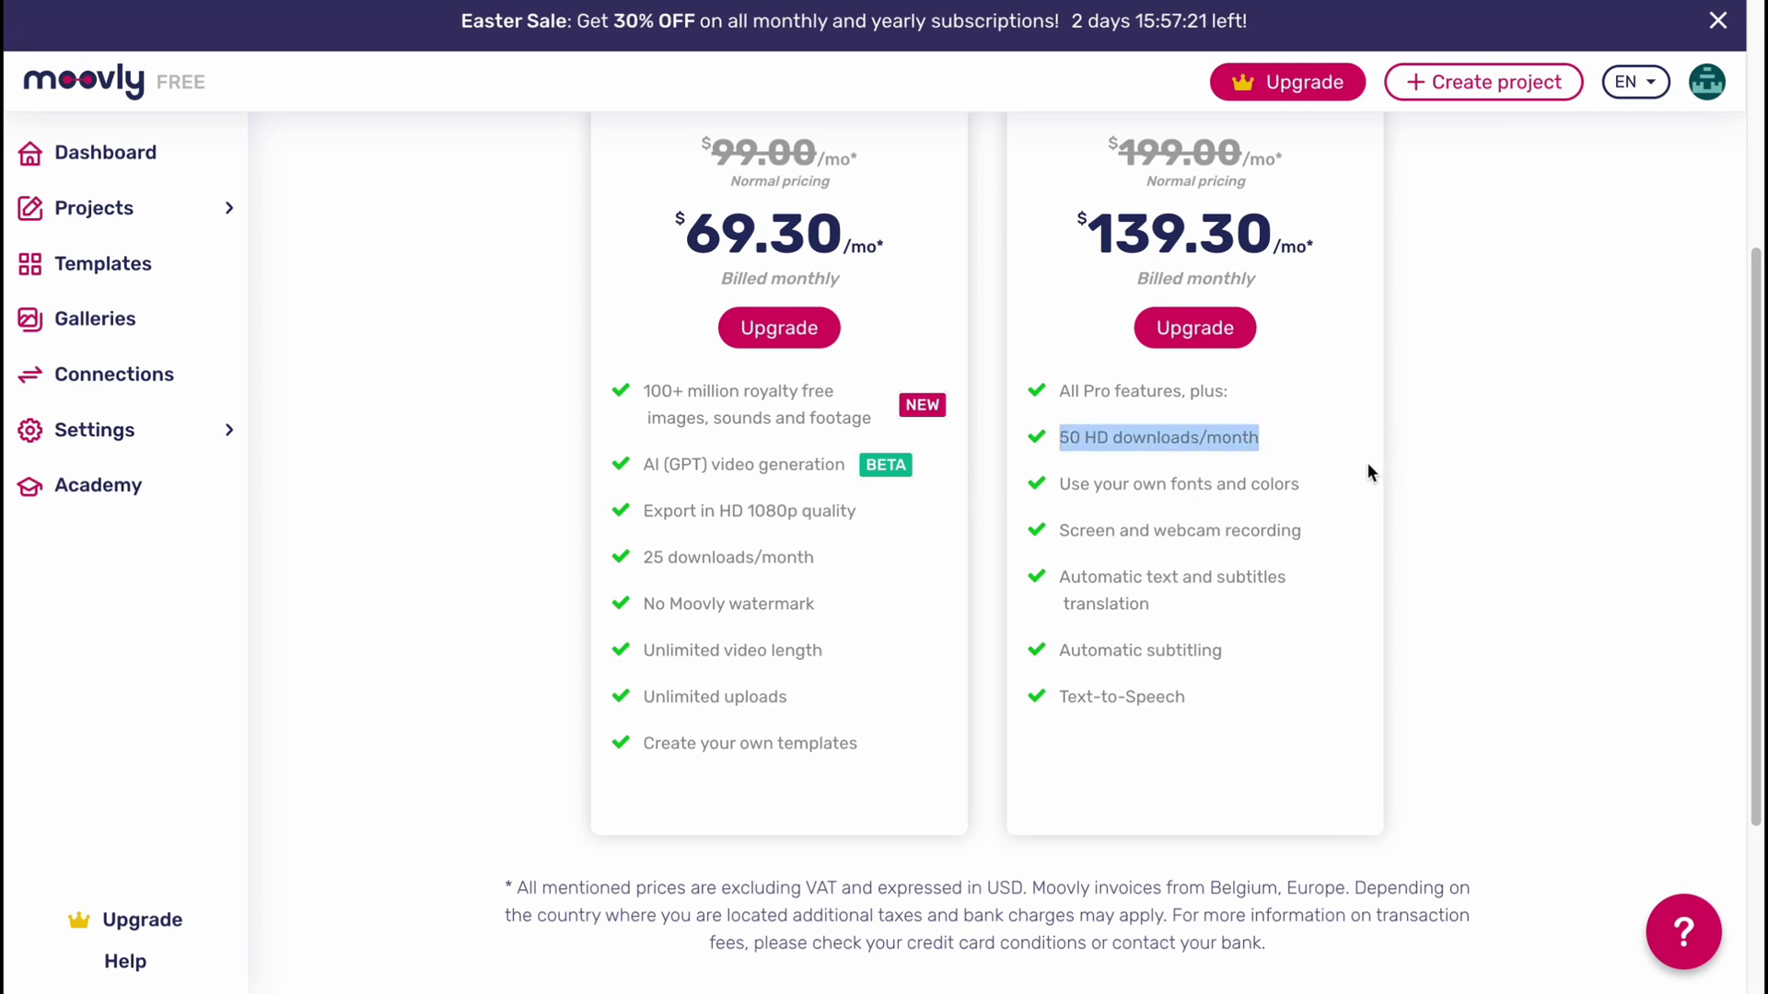
pyautogui.scroll(3, 1306, 669)
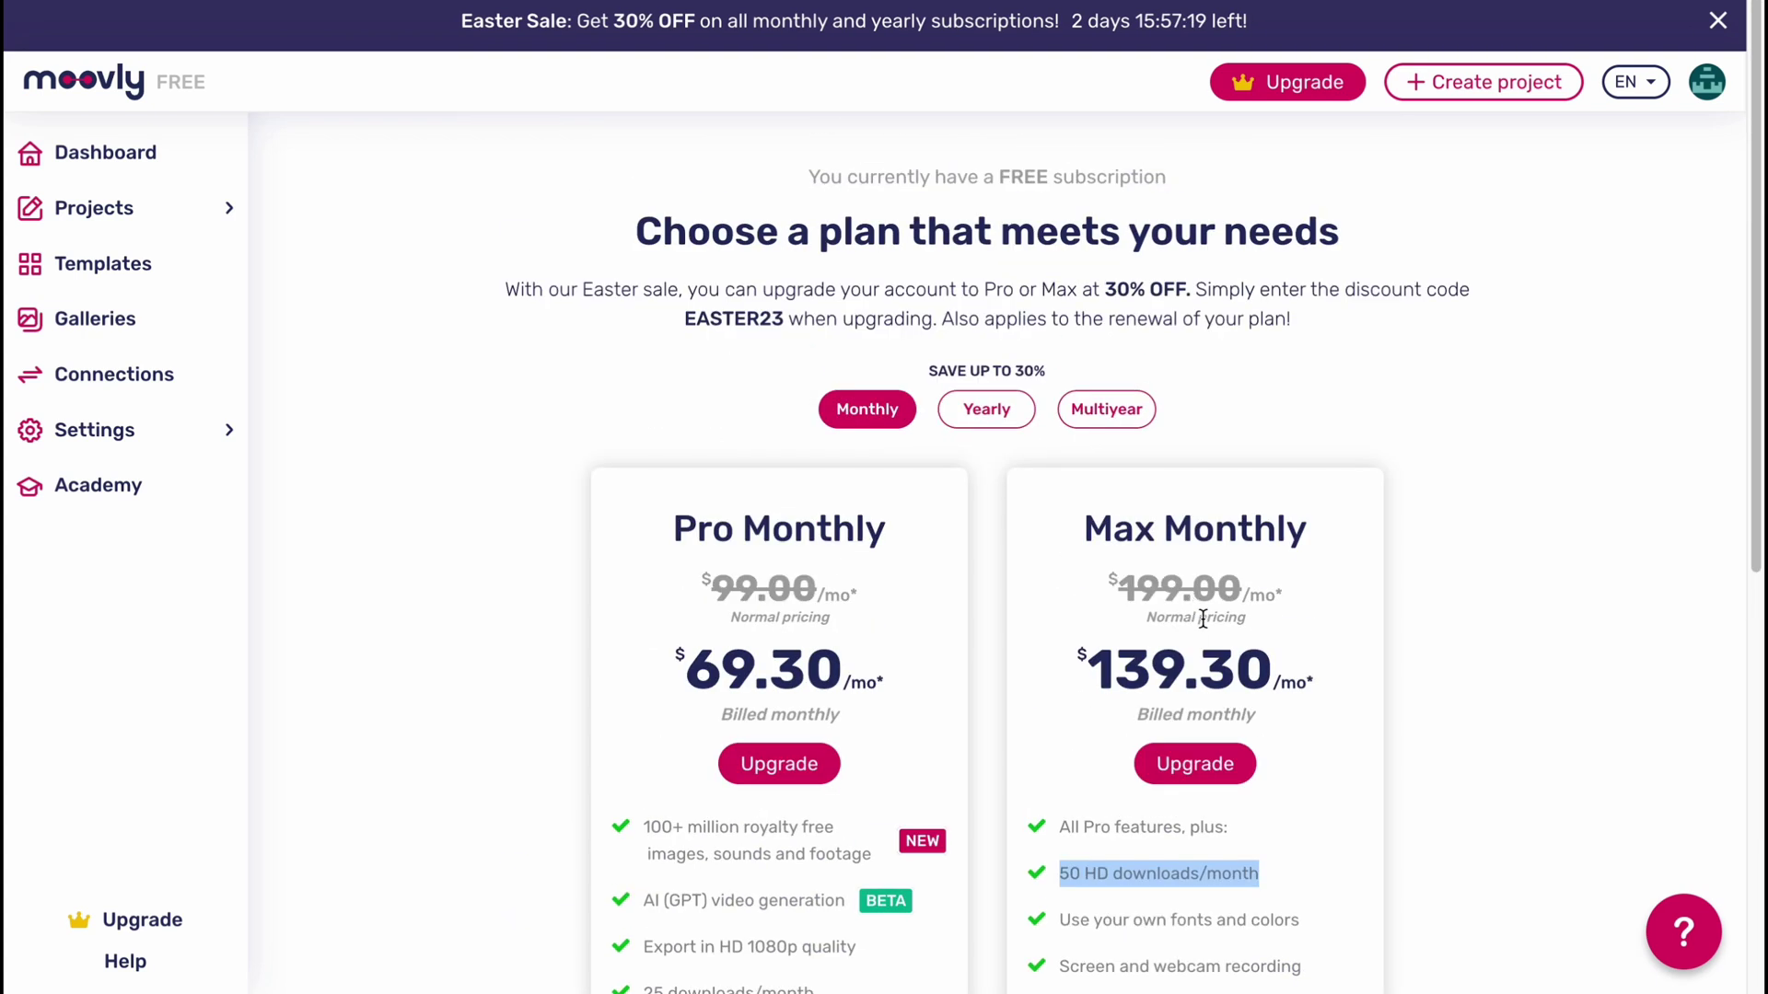